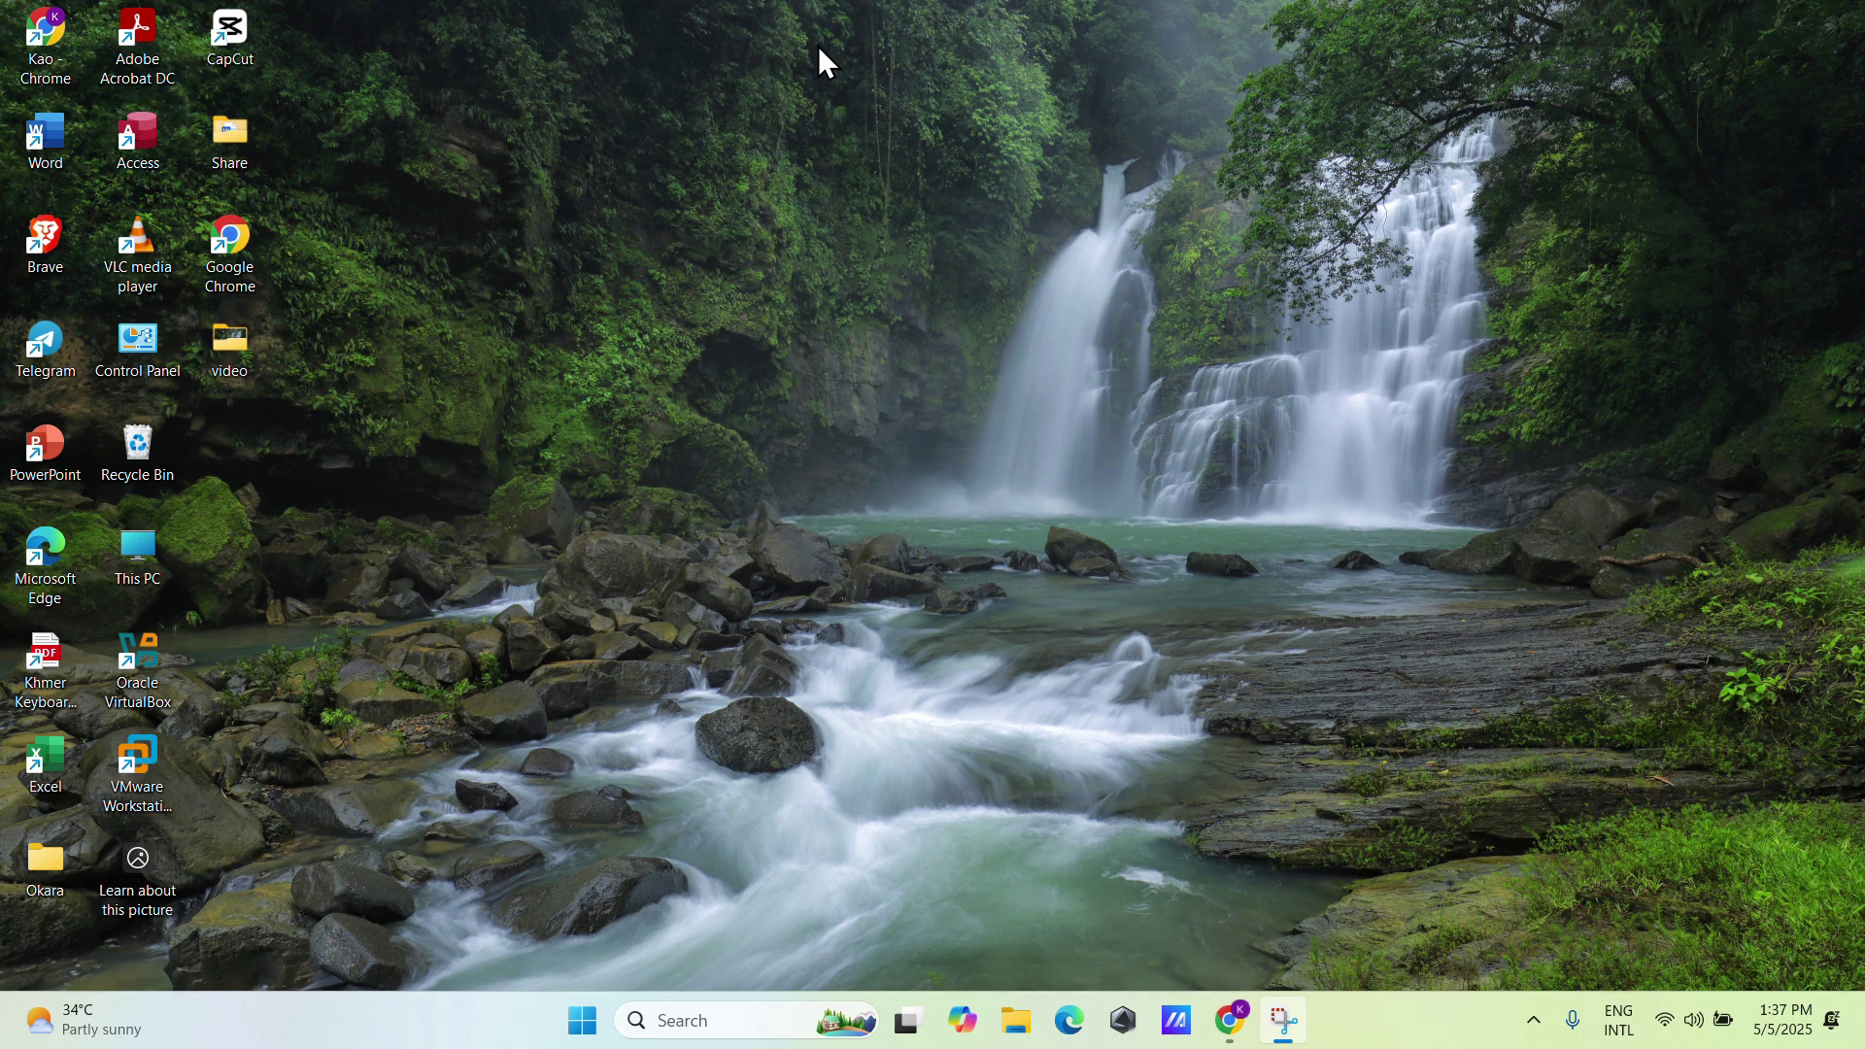
Step: Launch Google Chrome from its desktop shortcut and close its window
double_click(226, 249)
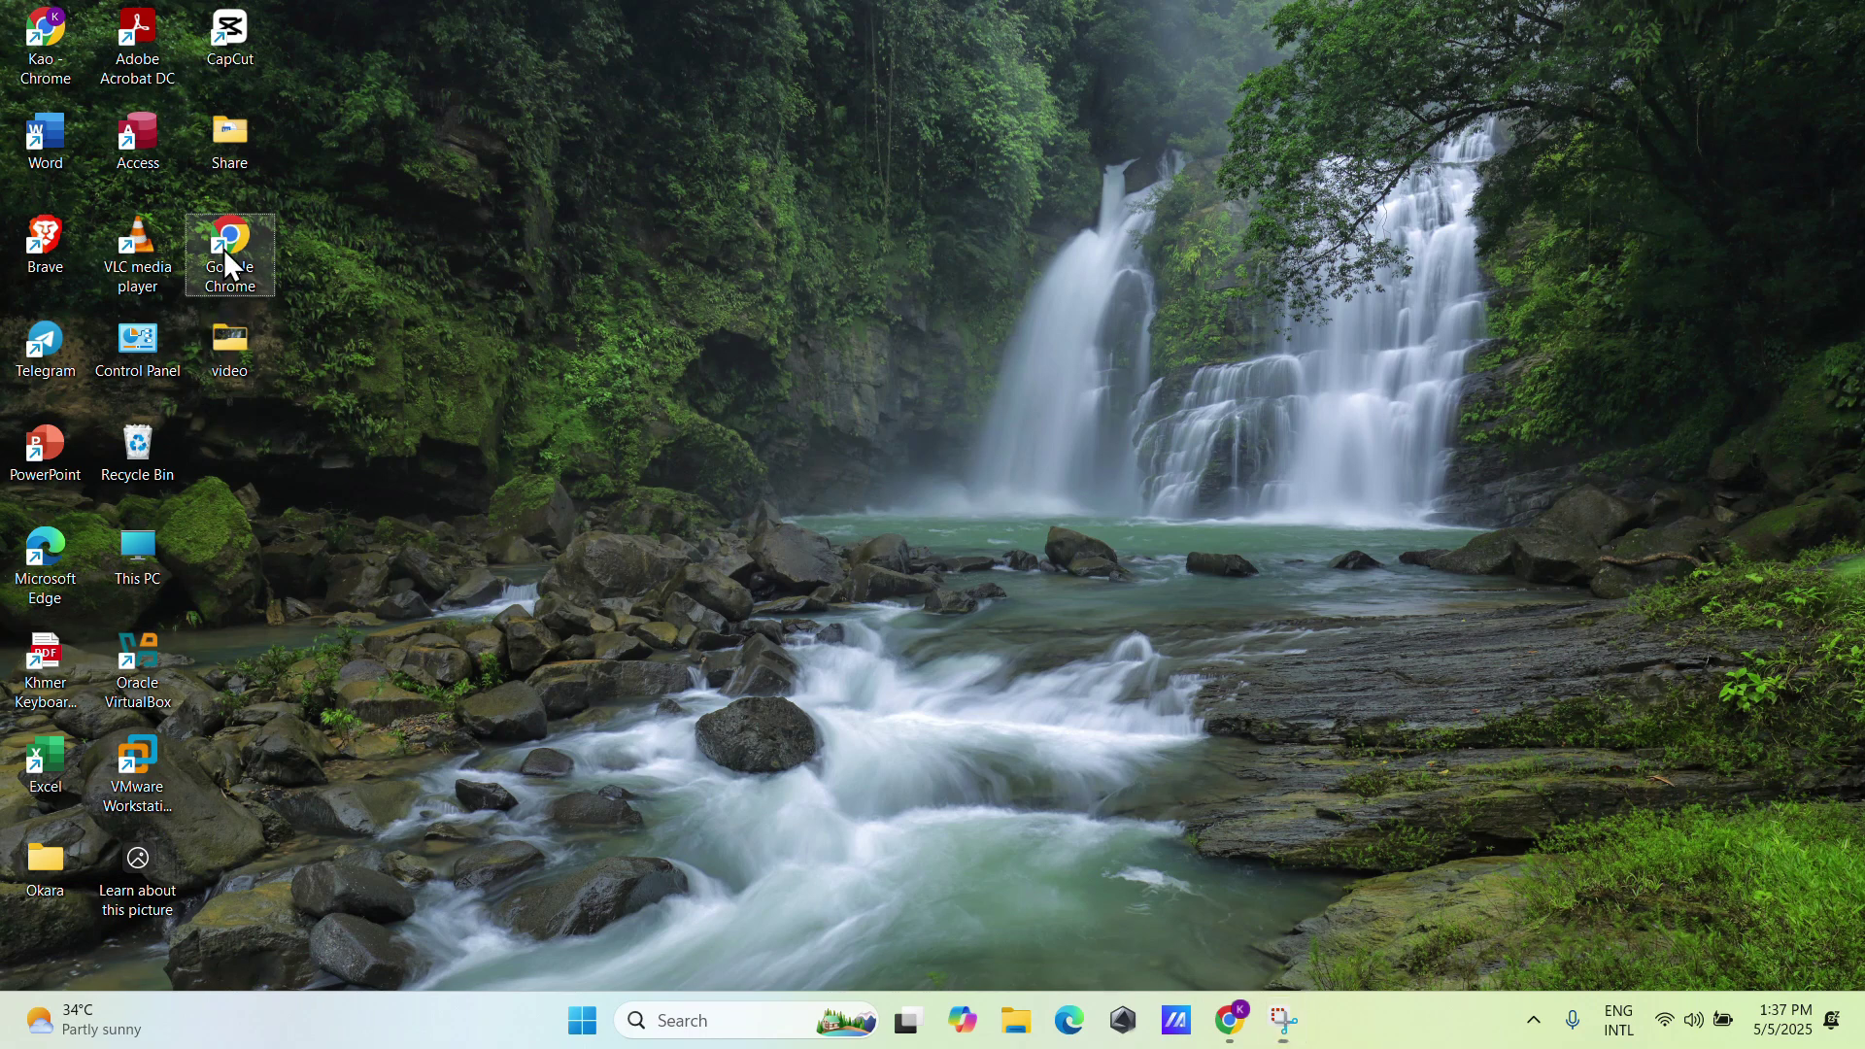
click(1543, 38)
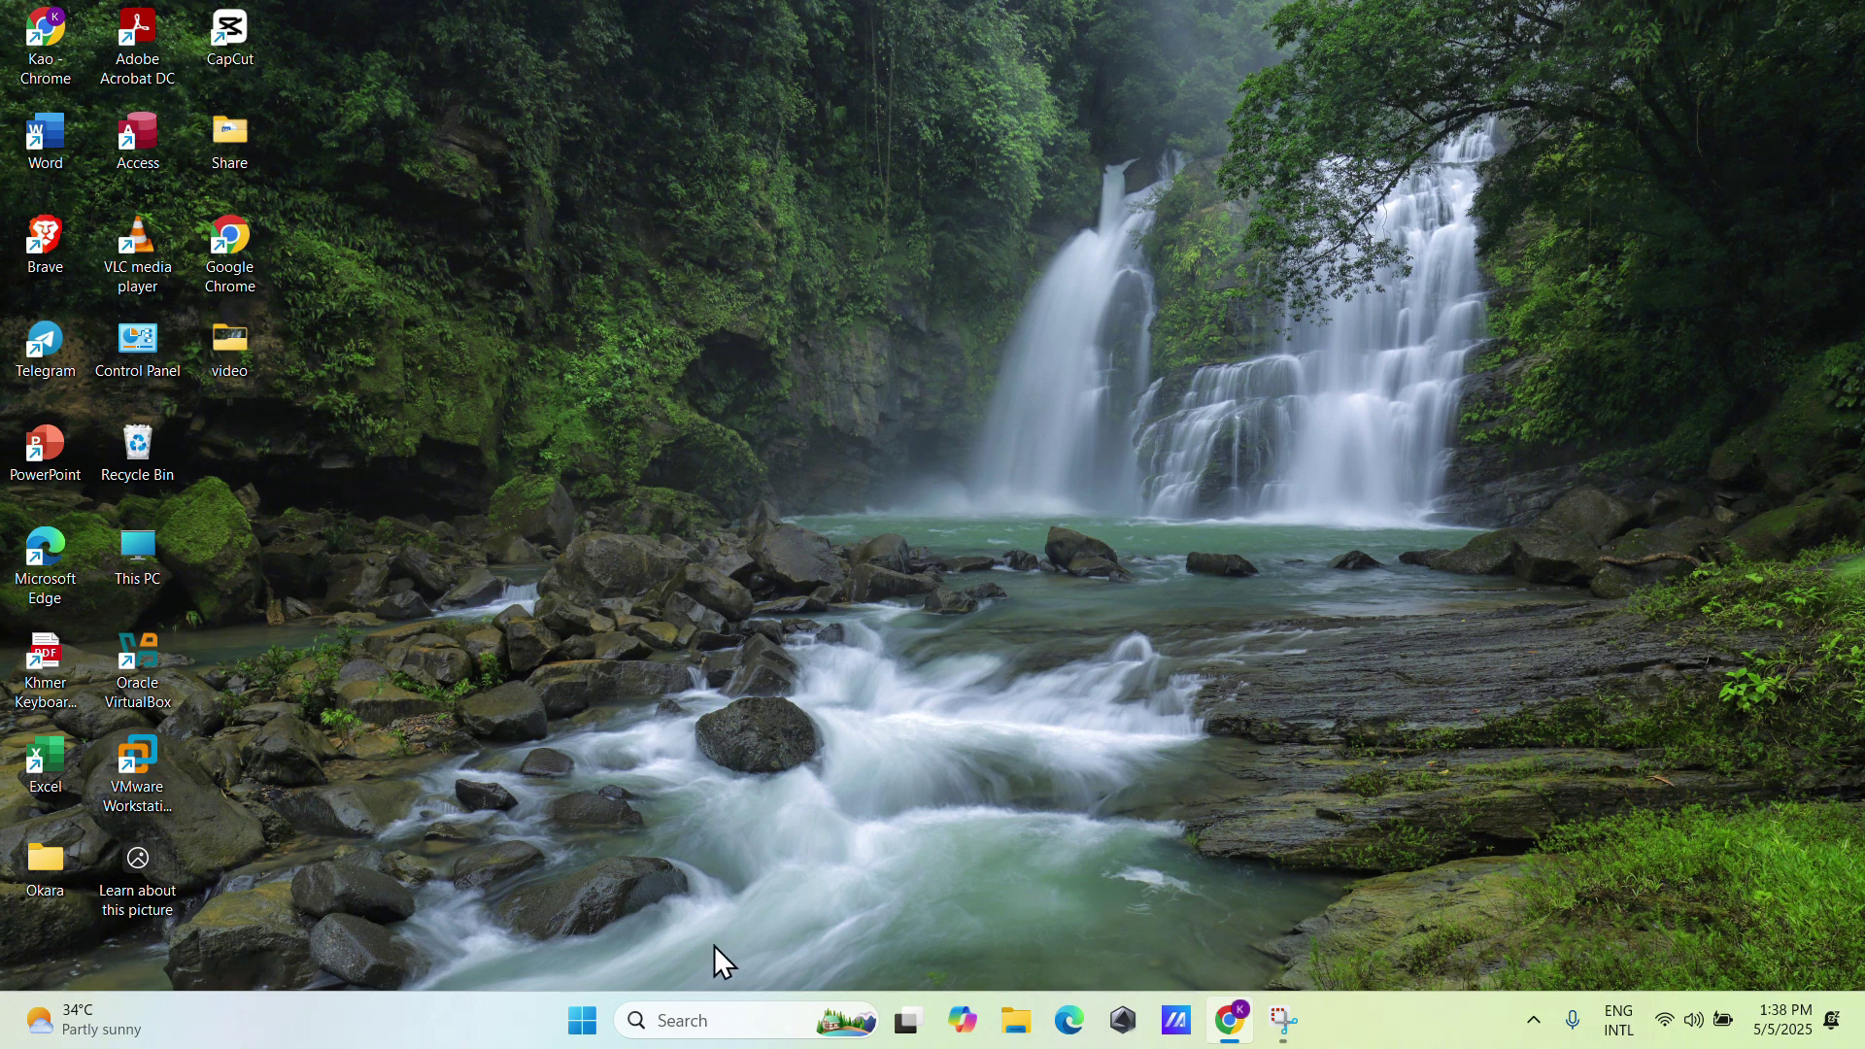
Step: Find Run through Windows search, open it, move its dialog to mid-screen, clear the command text and close it
click(710, 1019)
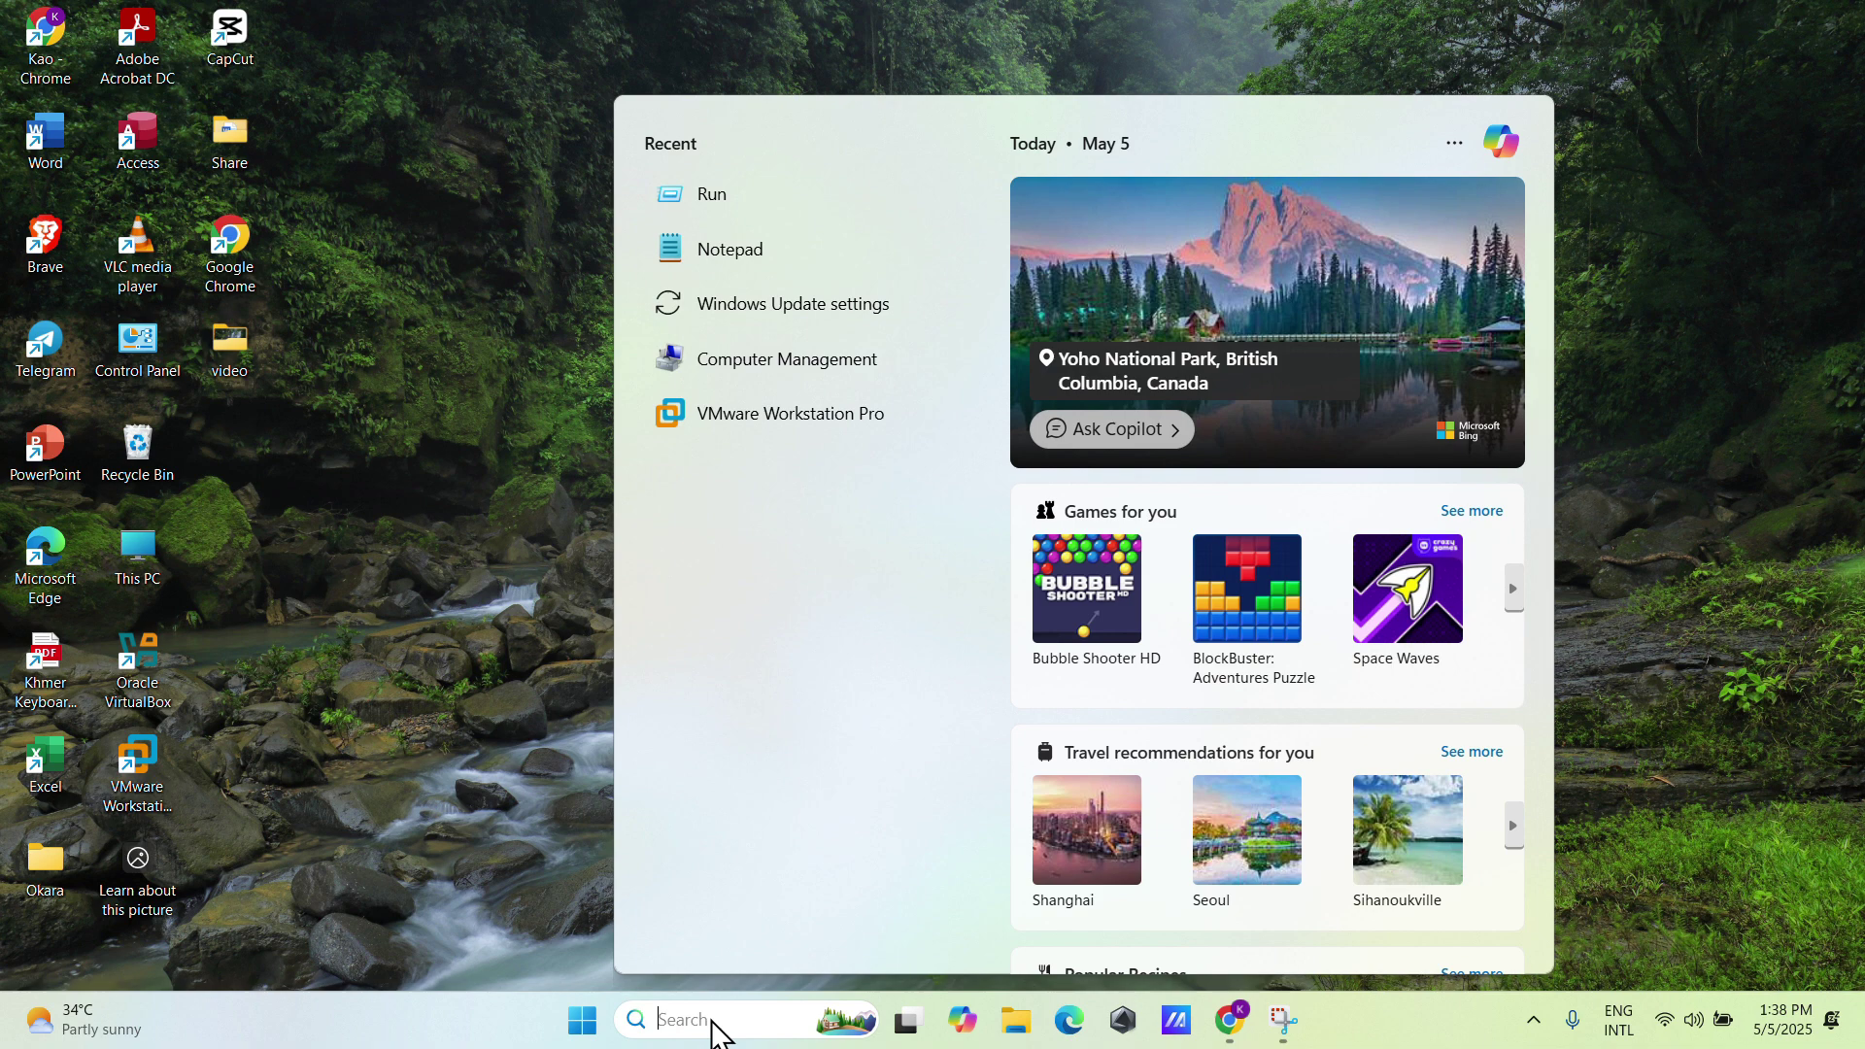
text(run)
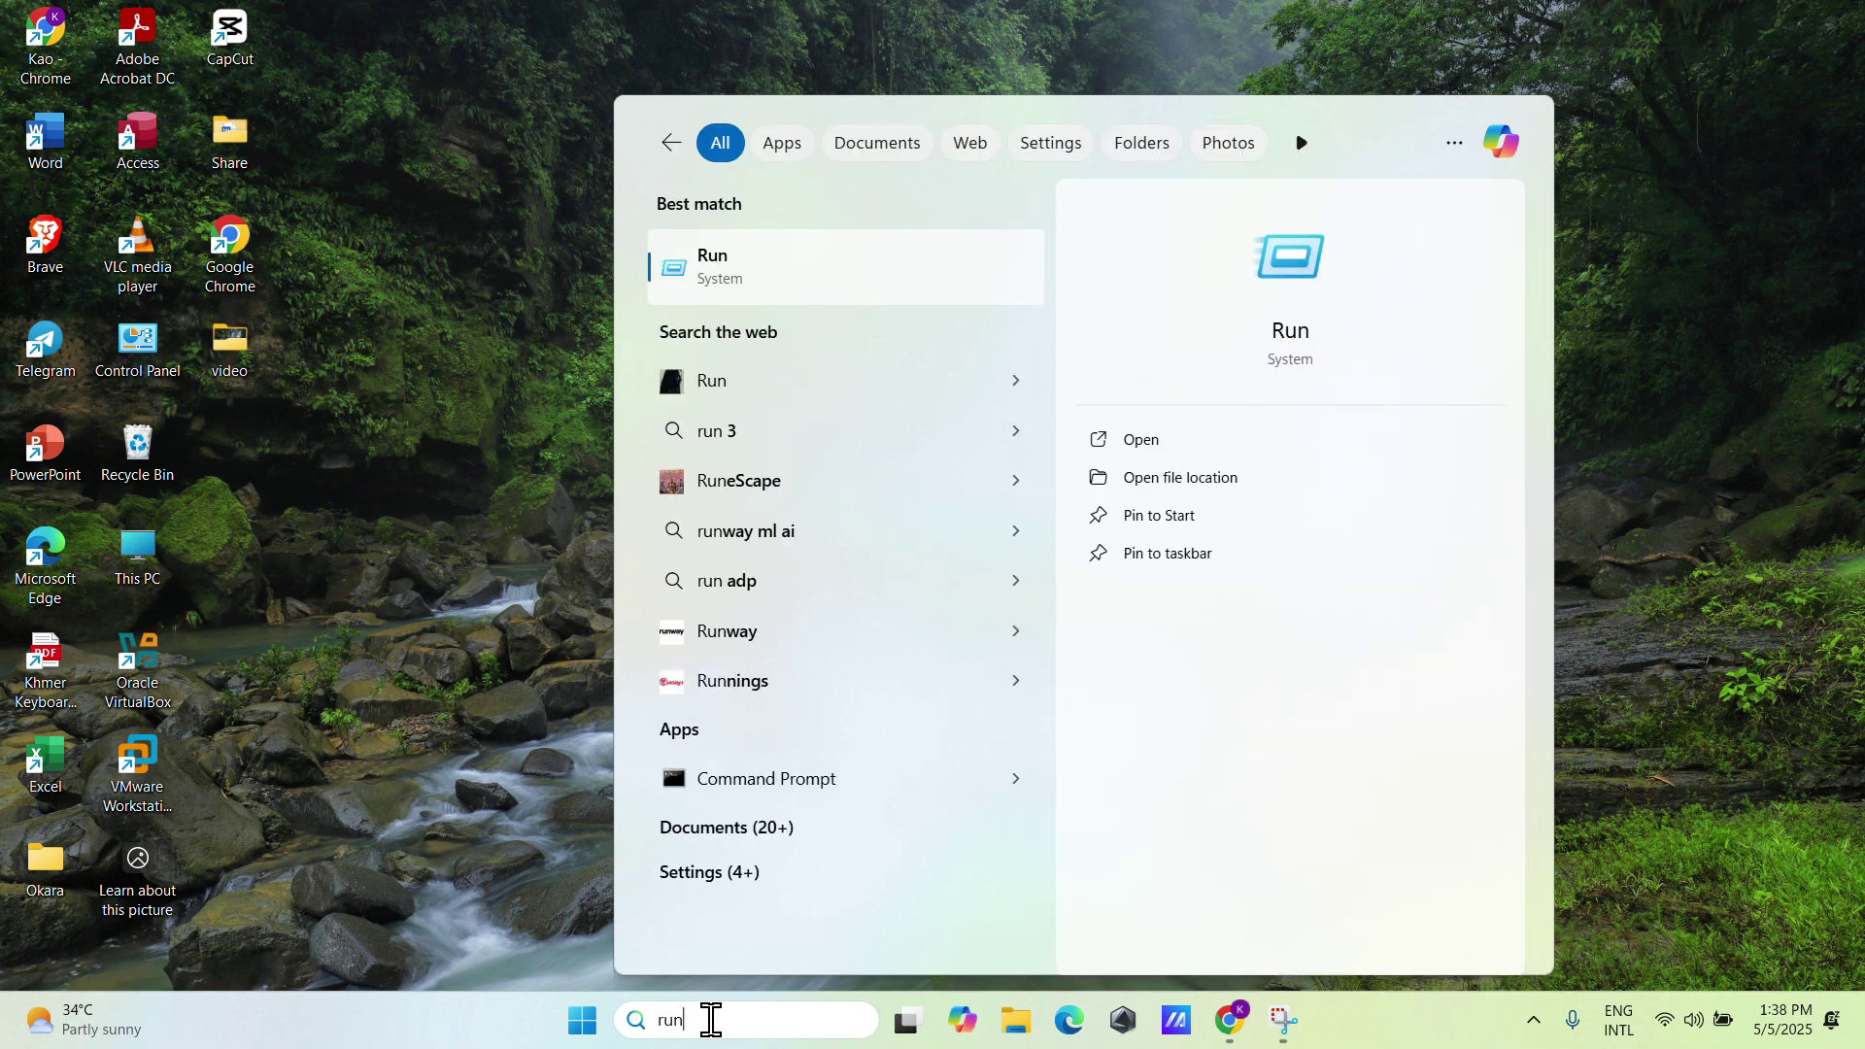
click(823, 272)
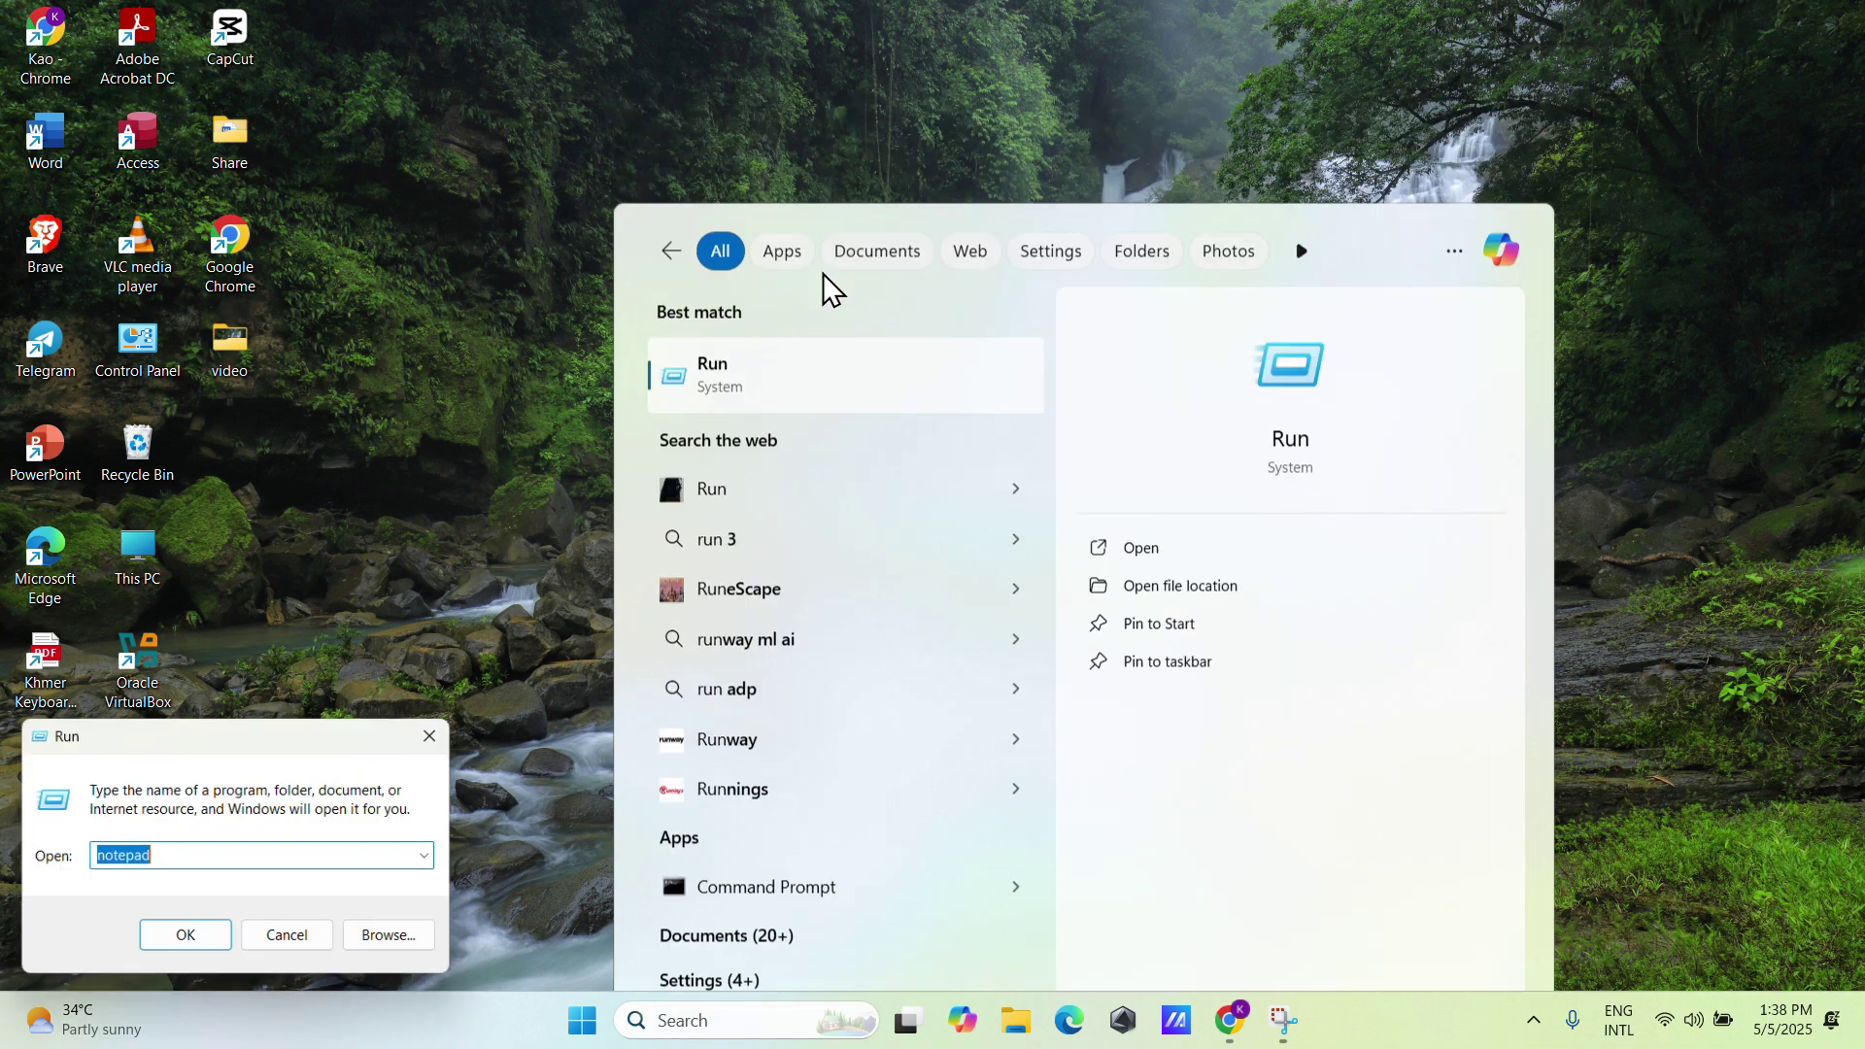
drag(243, 751, 1014, 658)
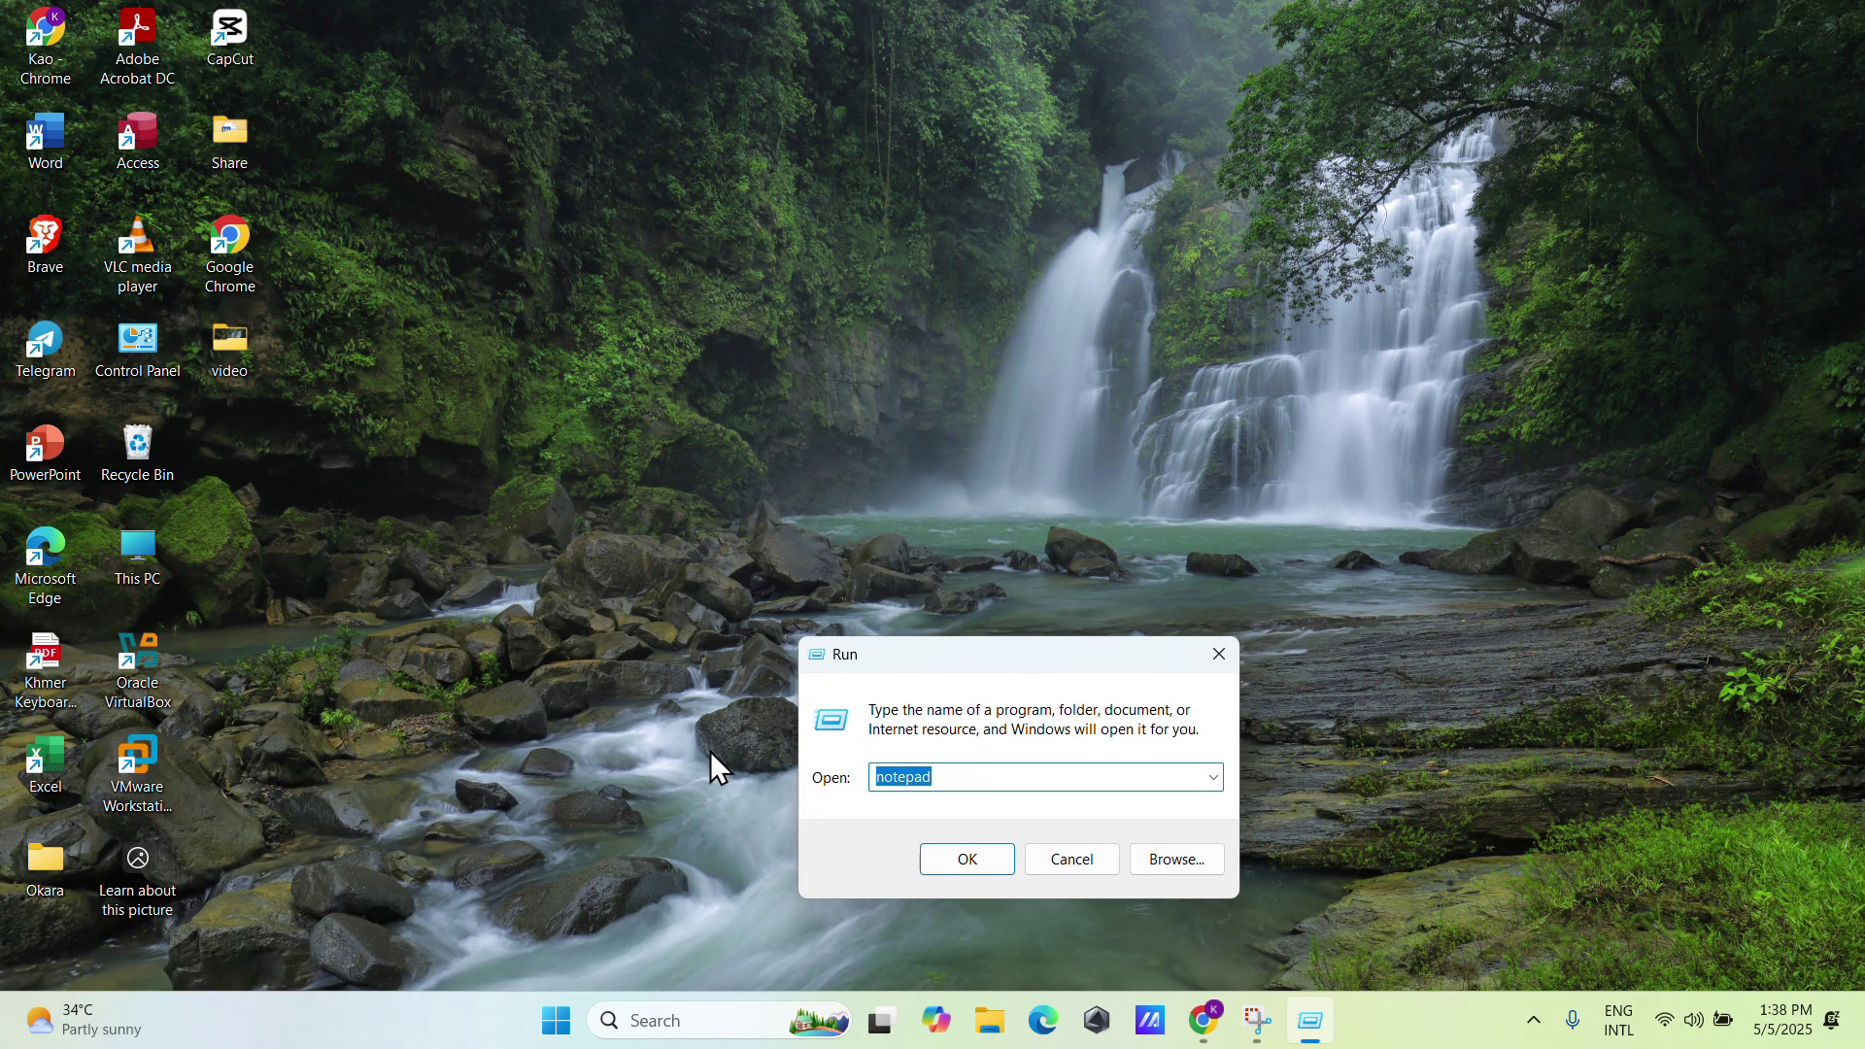
key(BackSpace)
click(1210, 643)
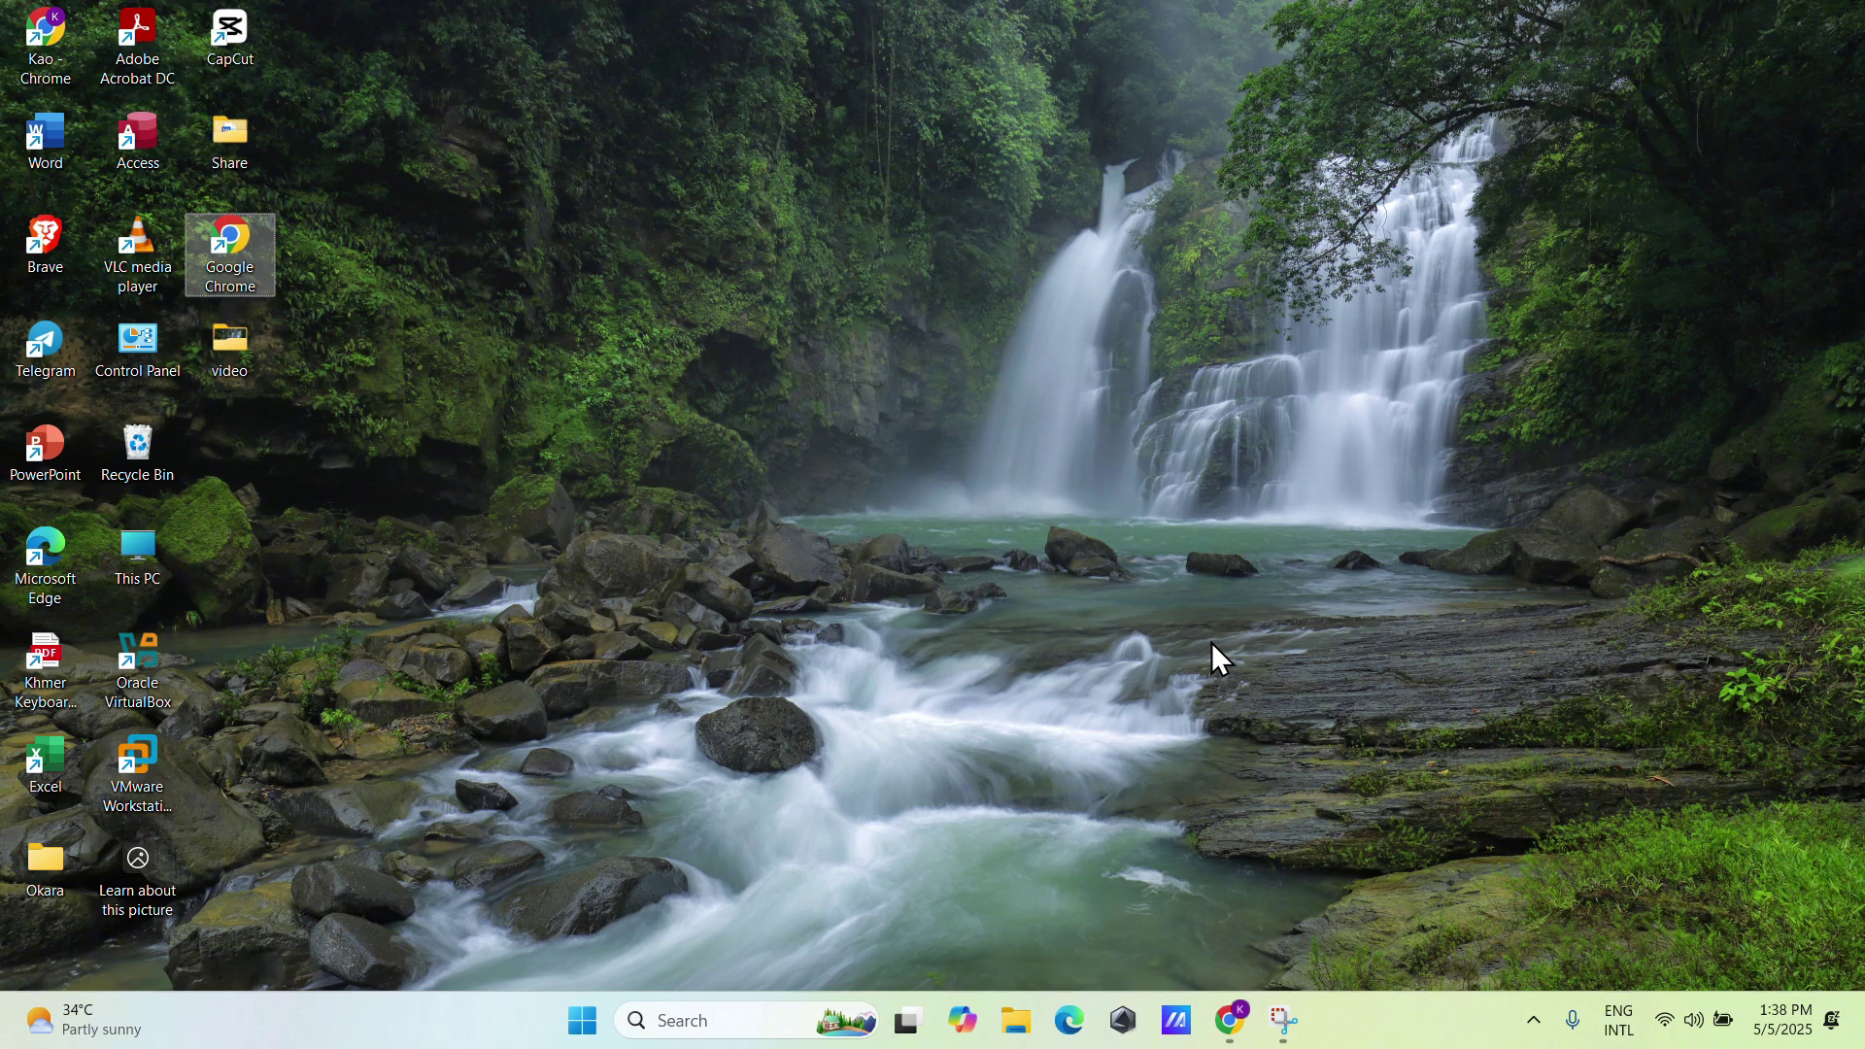
Step: Open the Run dialog directly from the desktop and move it to mid-screen
key(super+r)
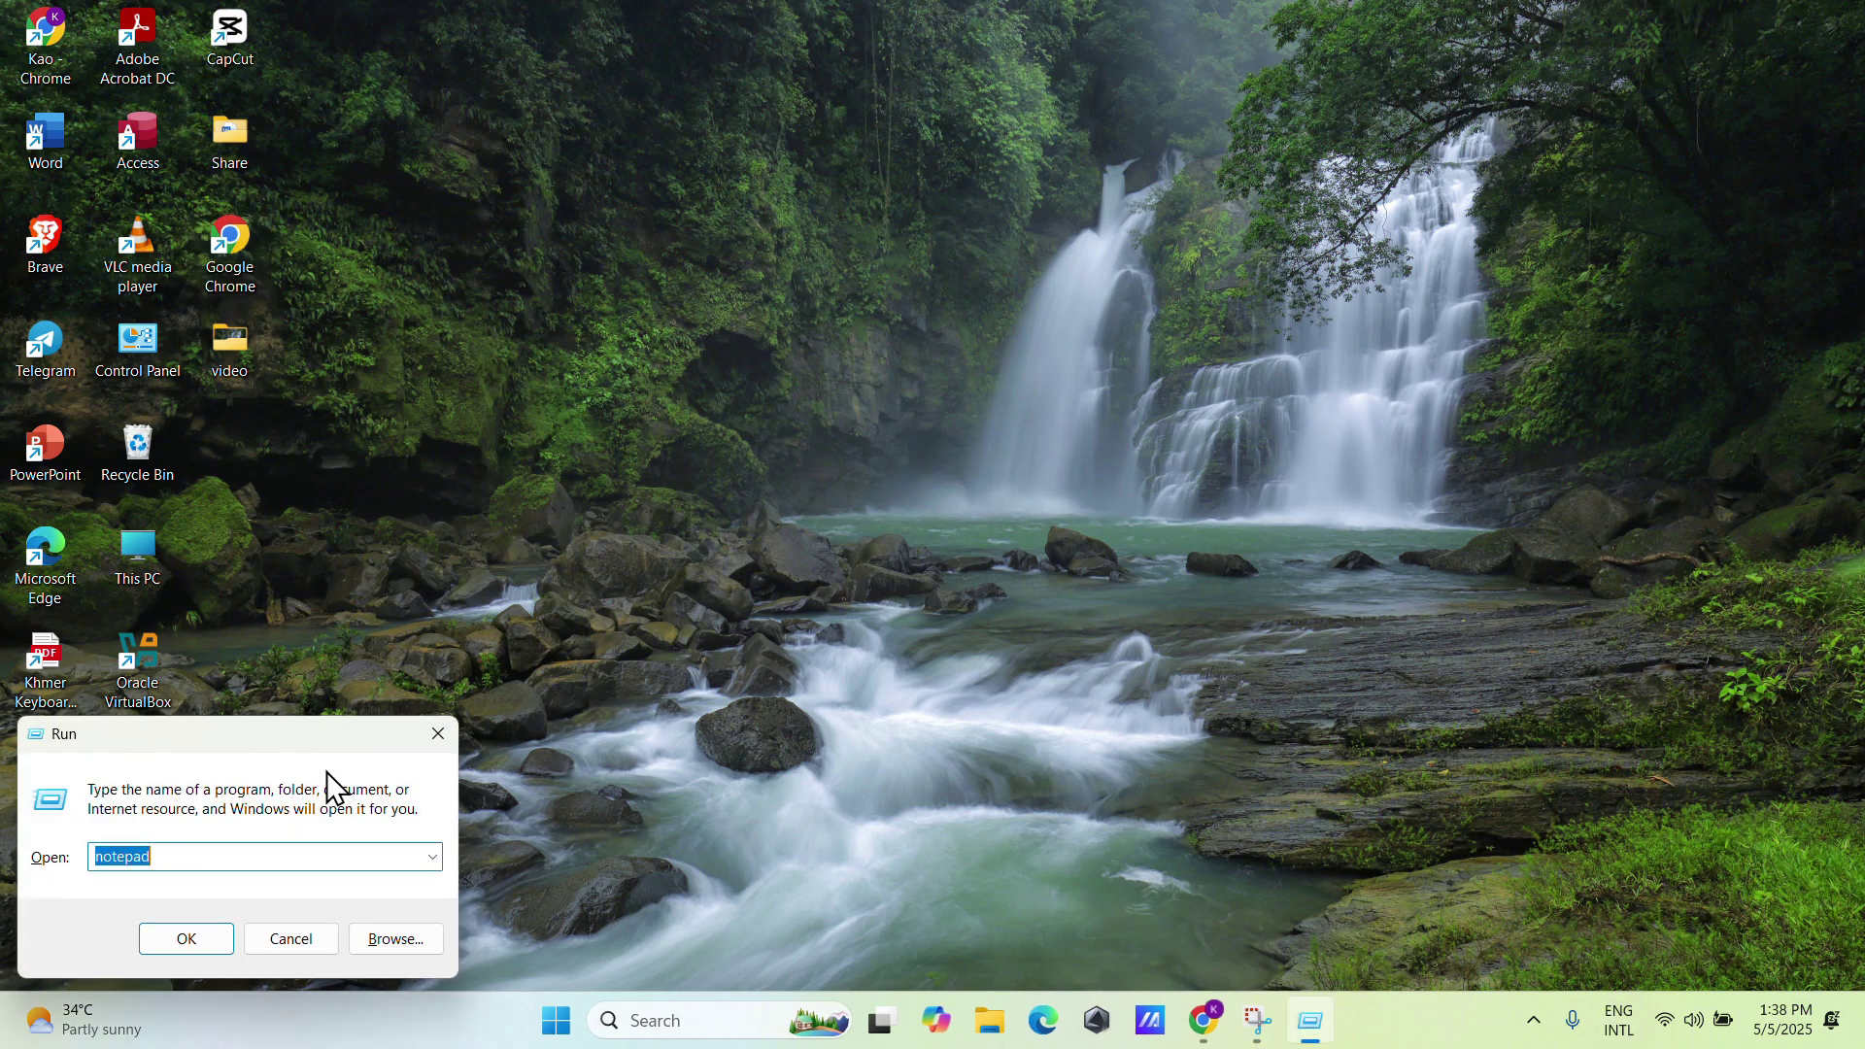
drag(262, 731, 1142, 670)
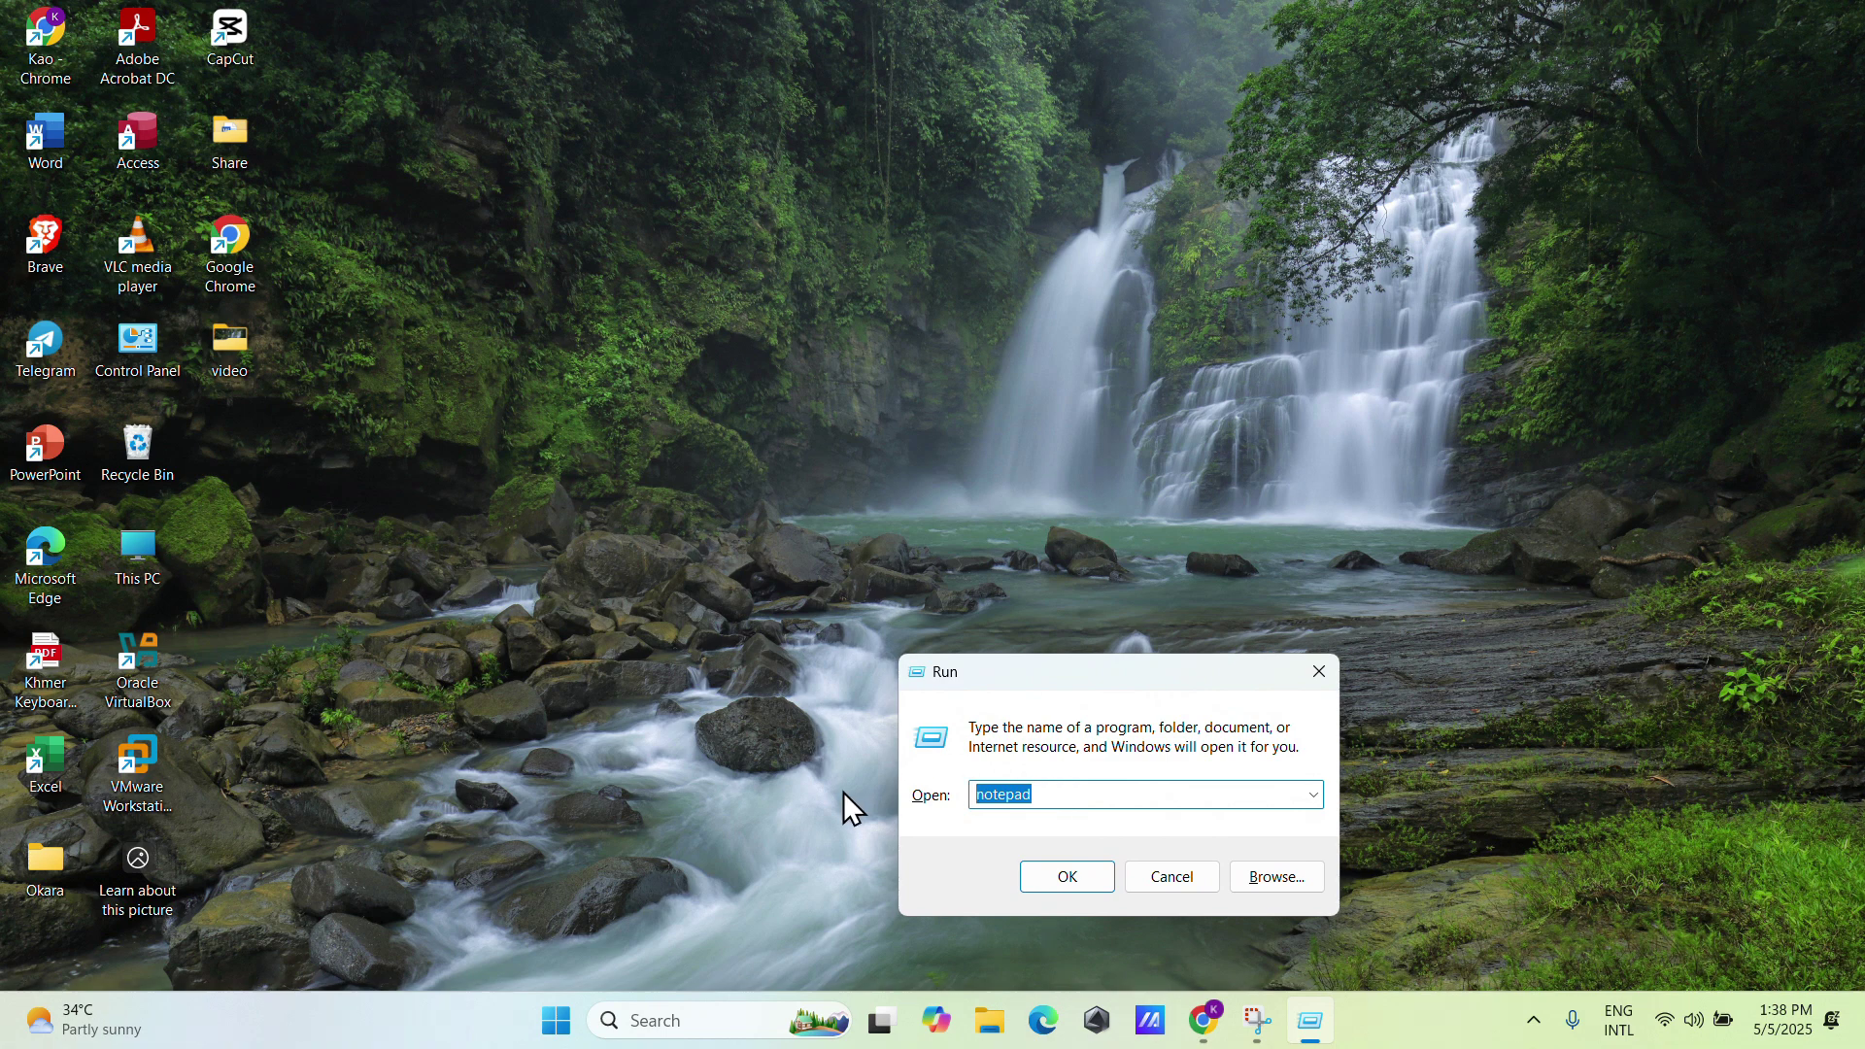
drag(1004, 668, 813, 587)
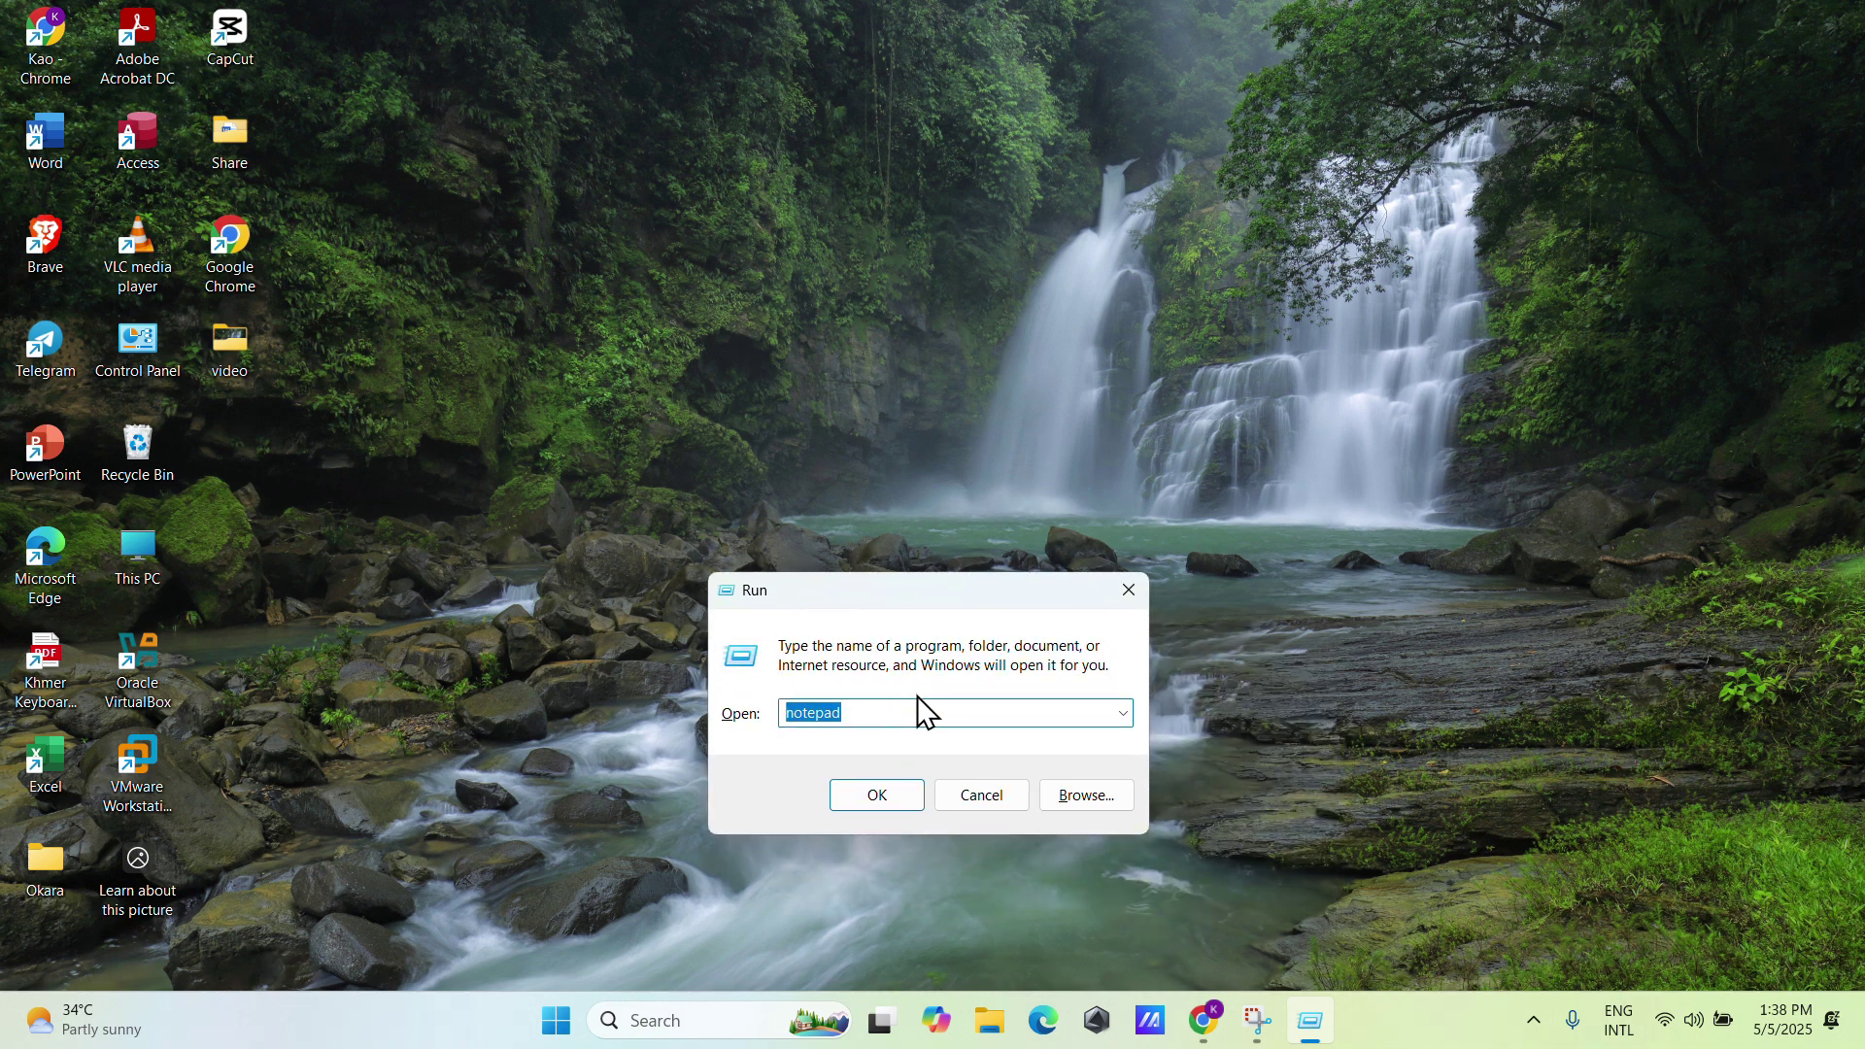
Step: Find Notepad through Windows search with "note", open it and close its window
click(743, 1022)
text(note)
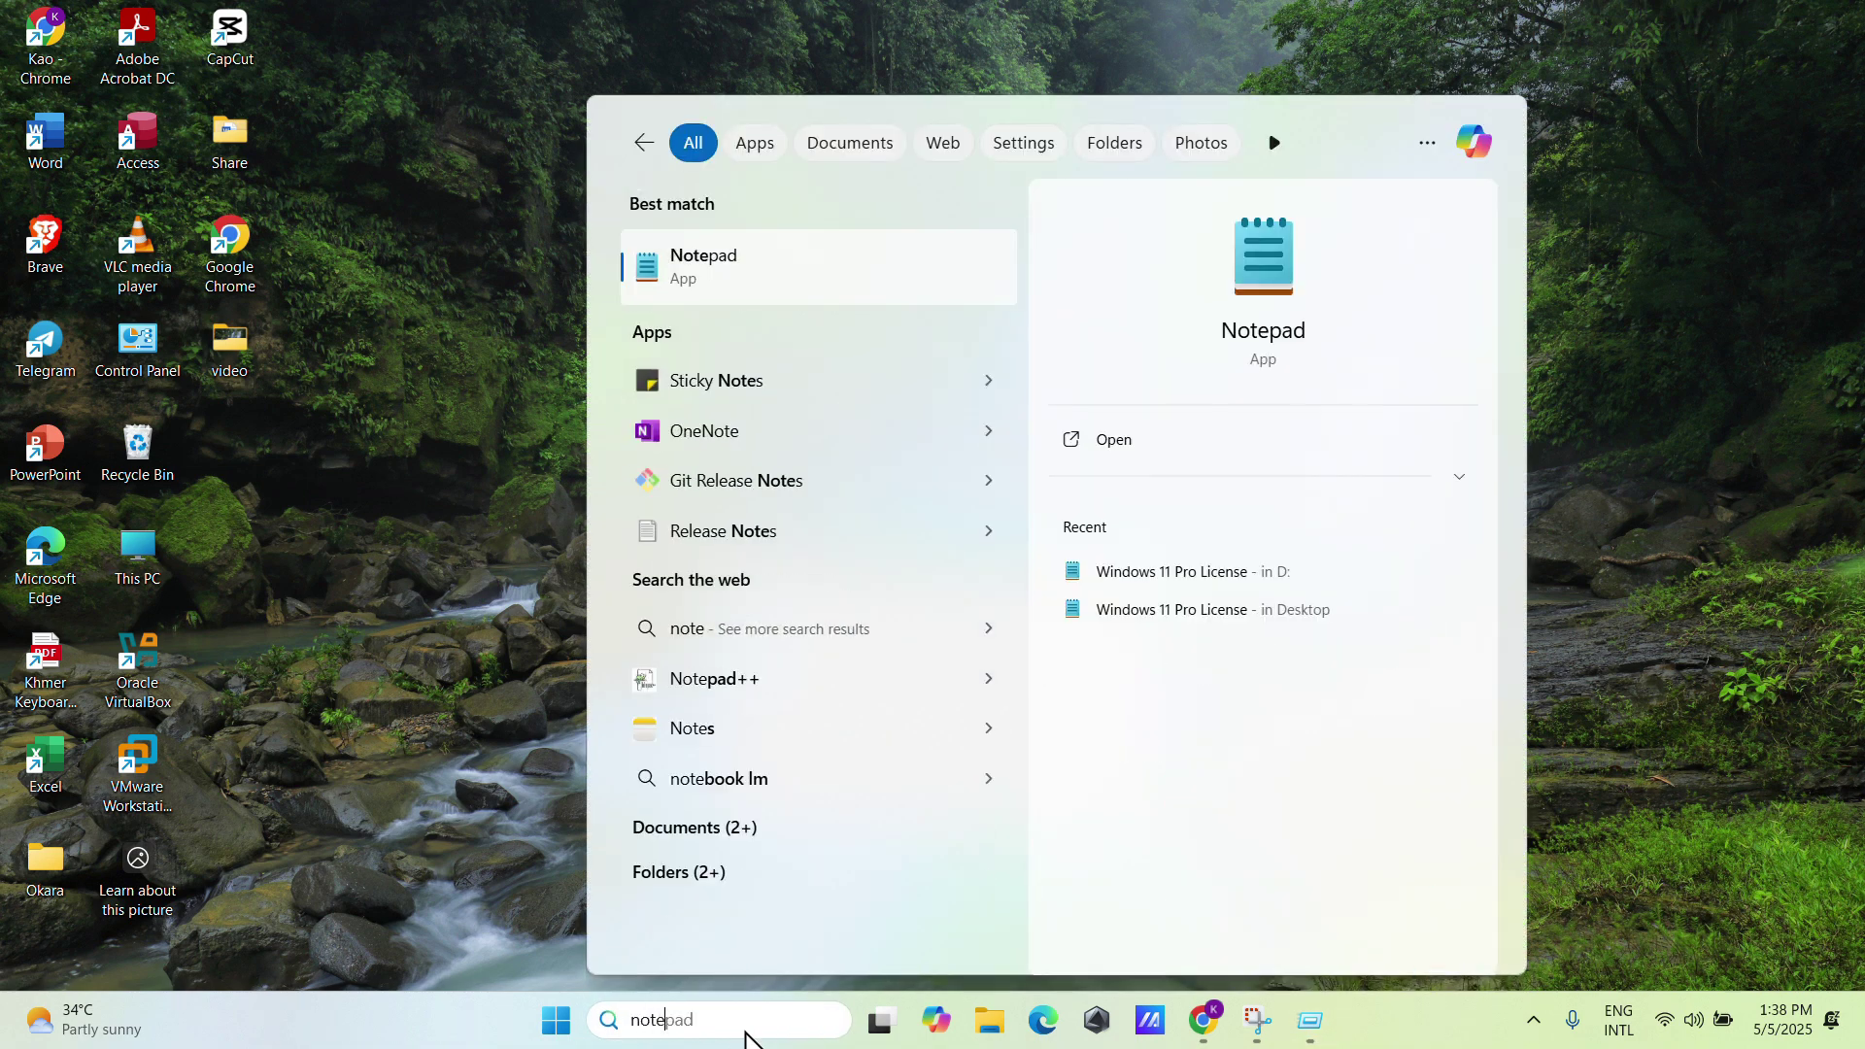
click(810, 273)
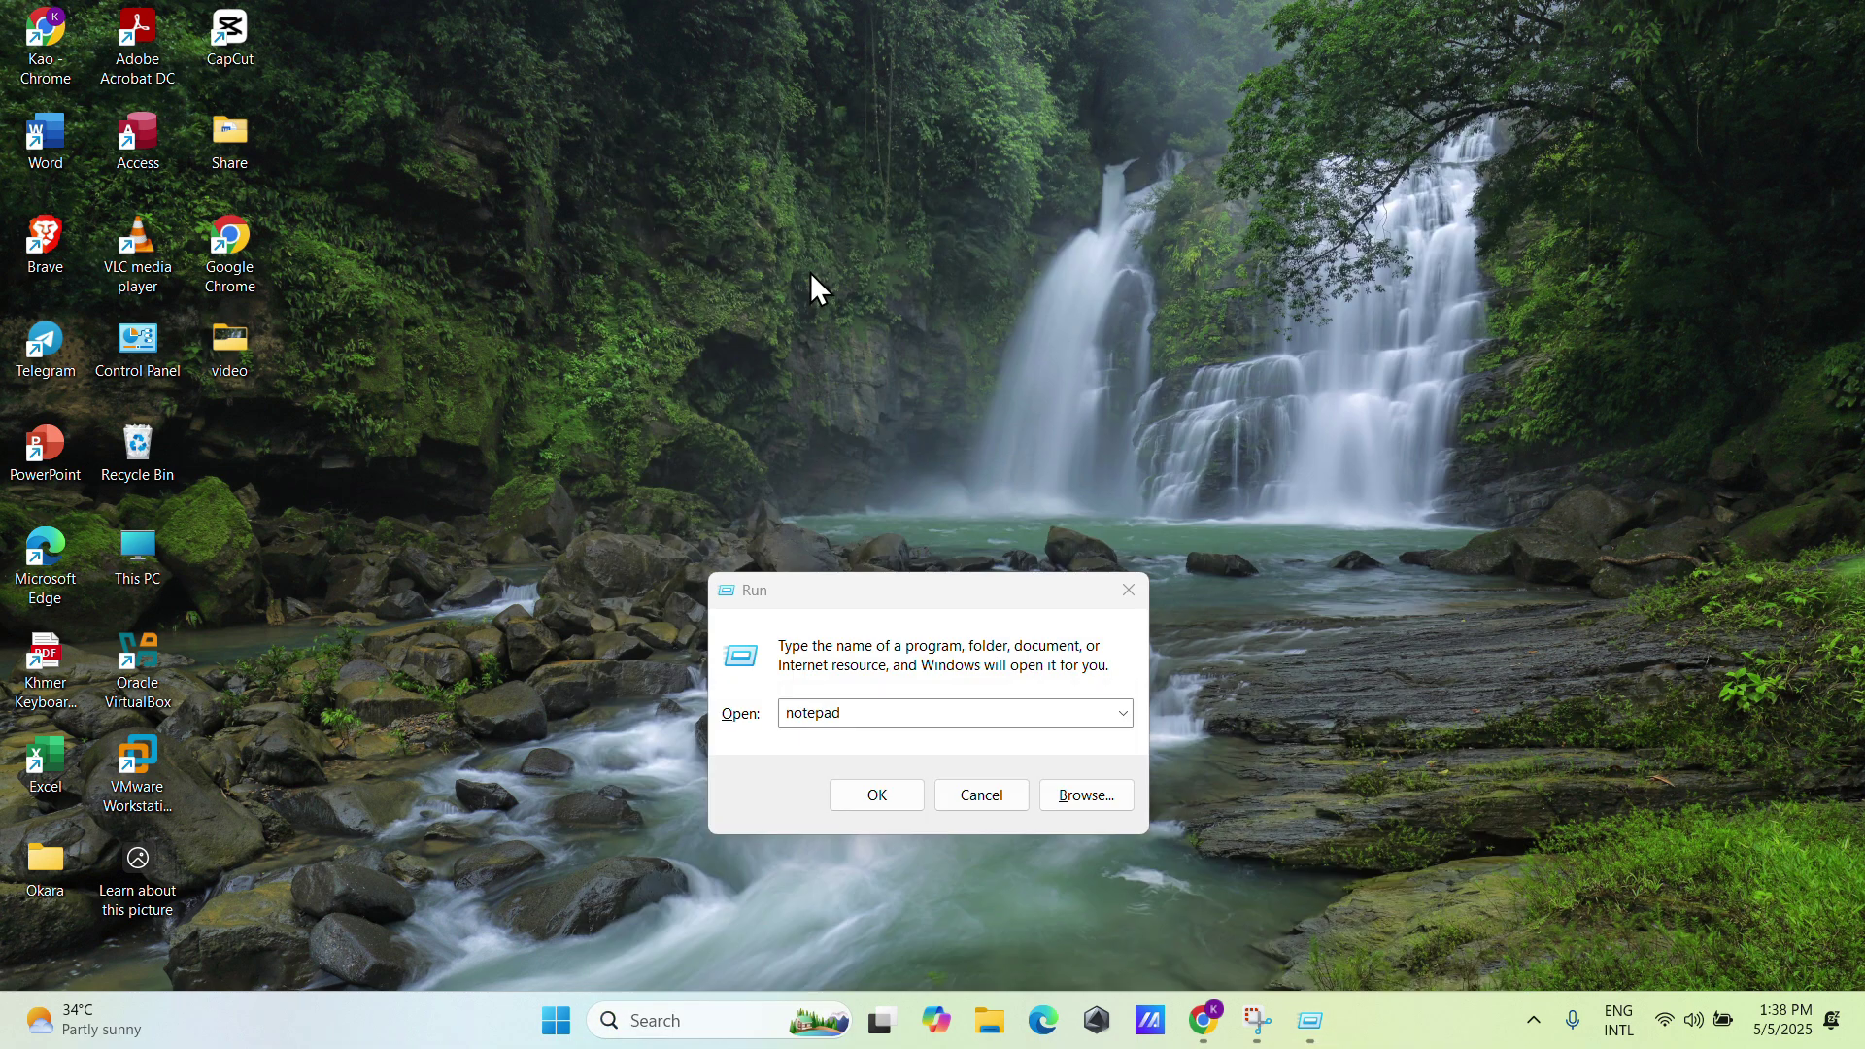
click(1753, 75)
Step: Run the notepad command from the Run dialog and close the Notepad window
drag(878, 712, 685, 708)
click(880, 715)
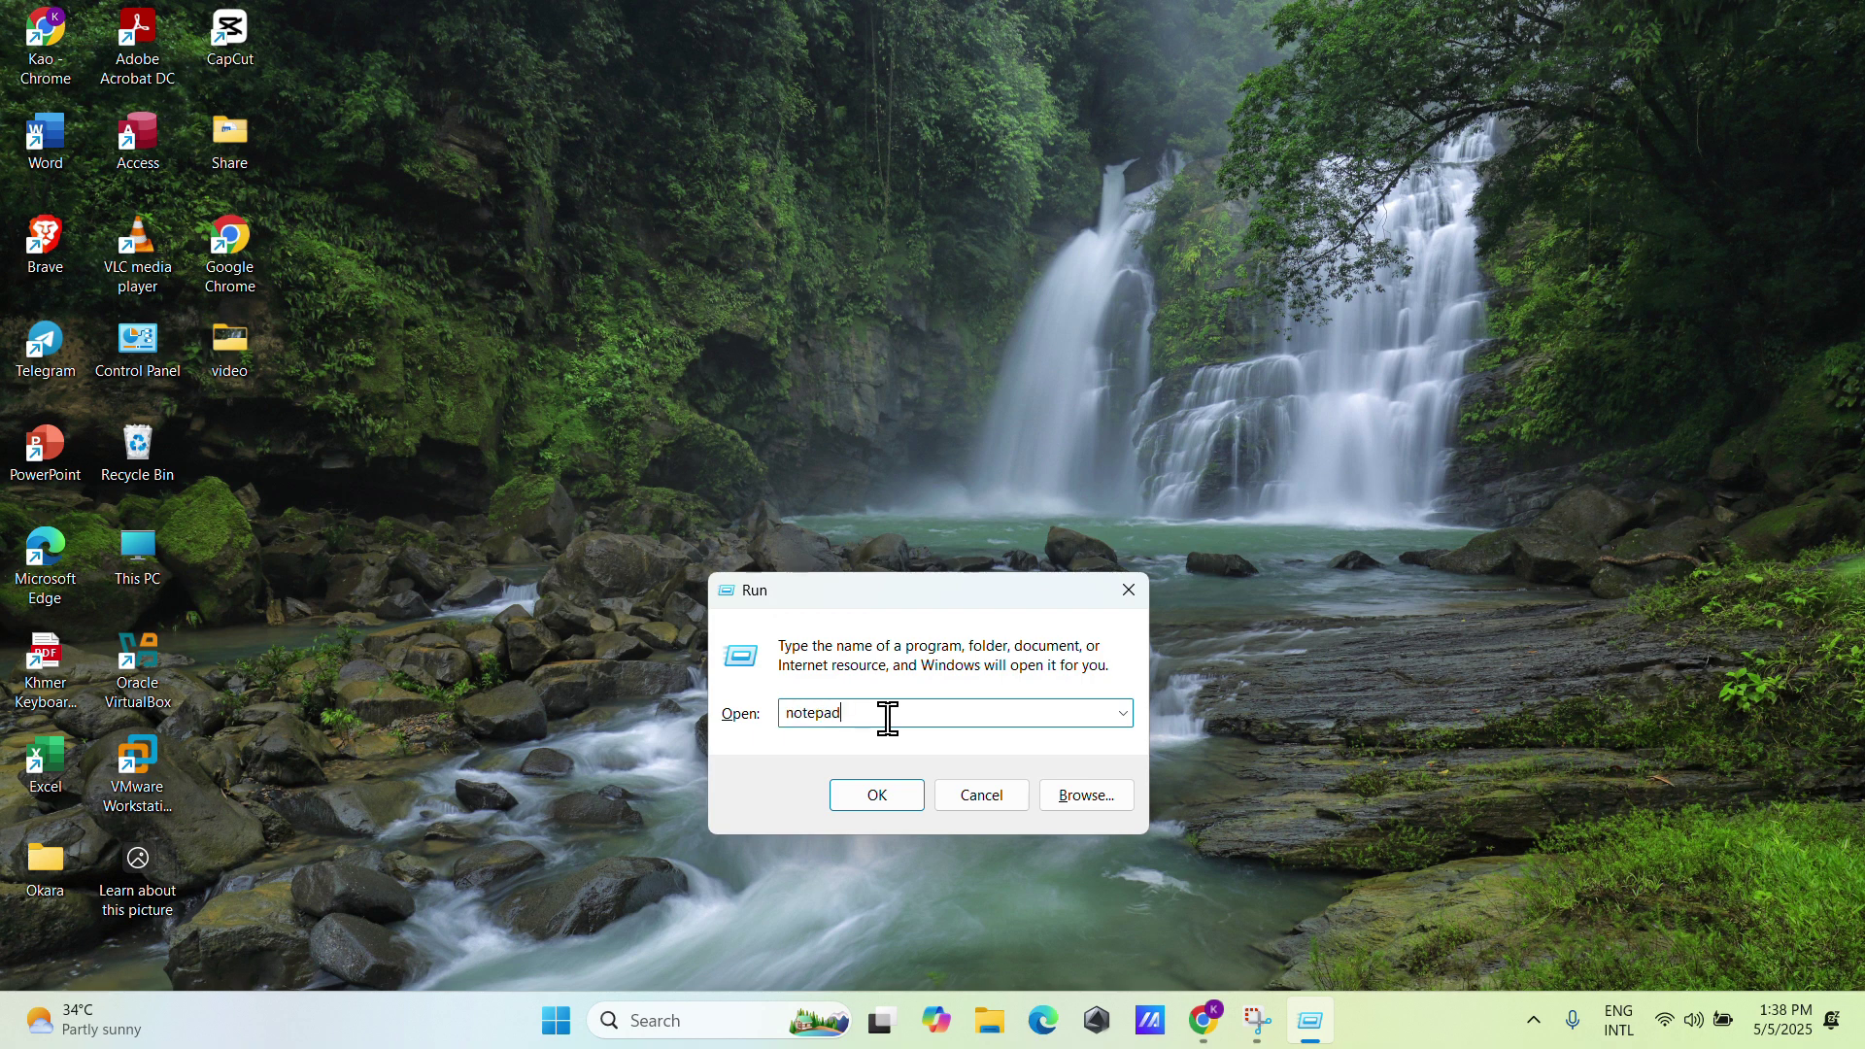
click(875, 798)
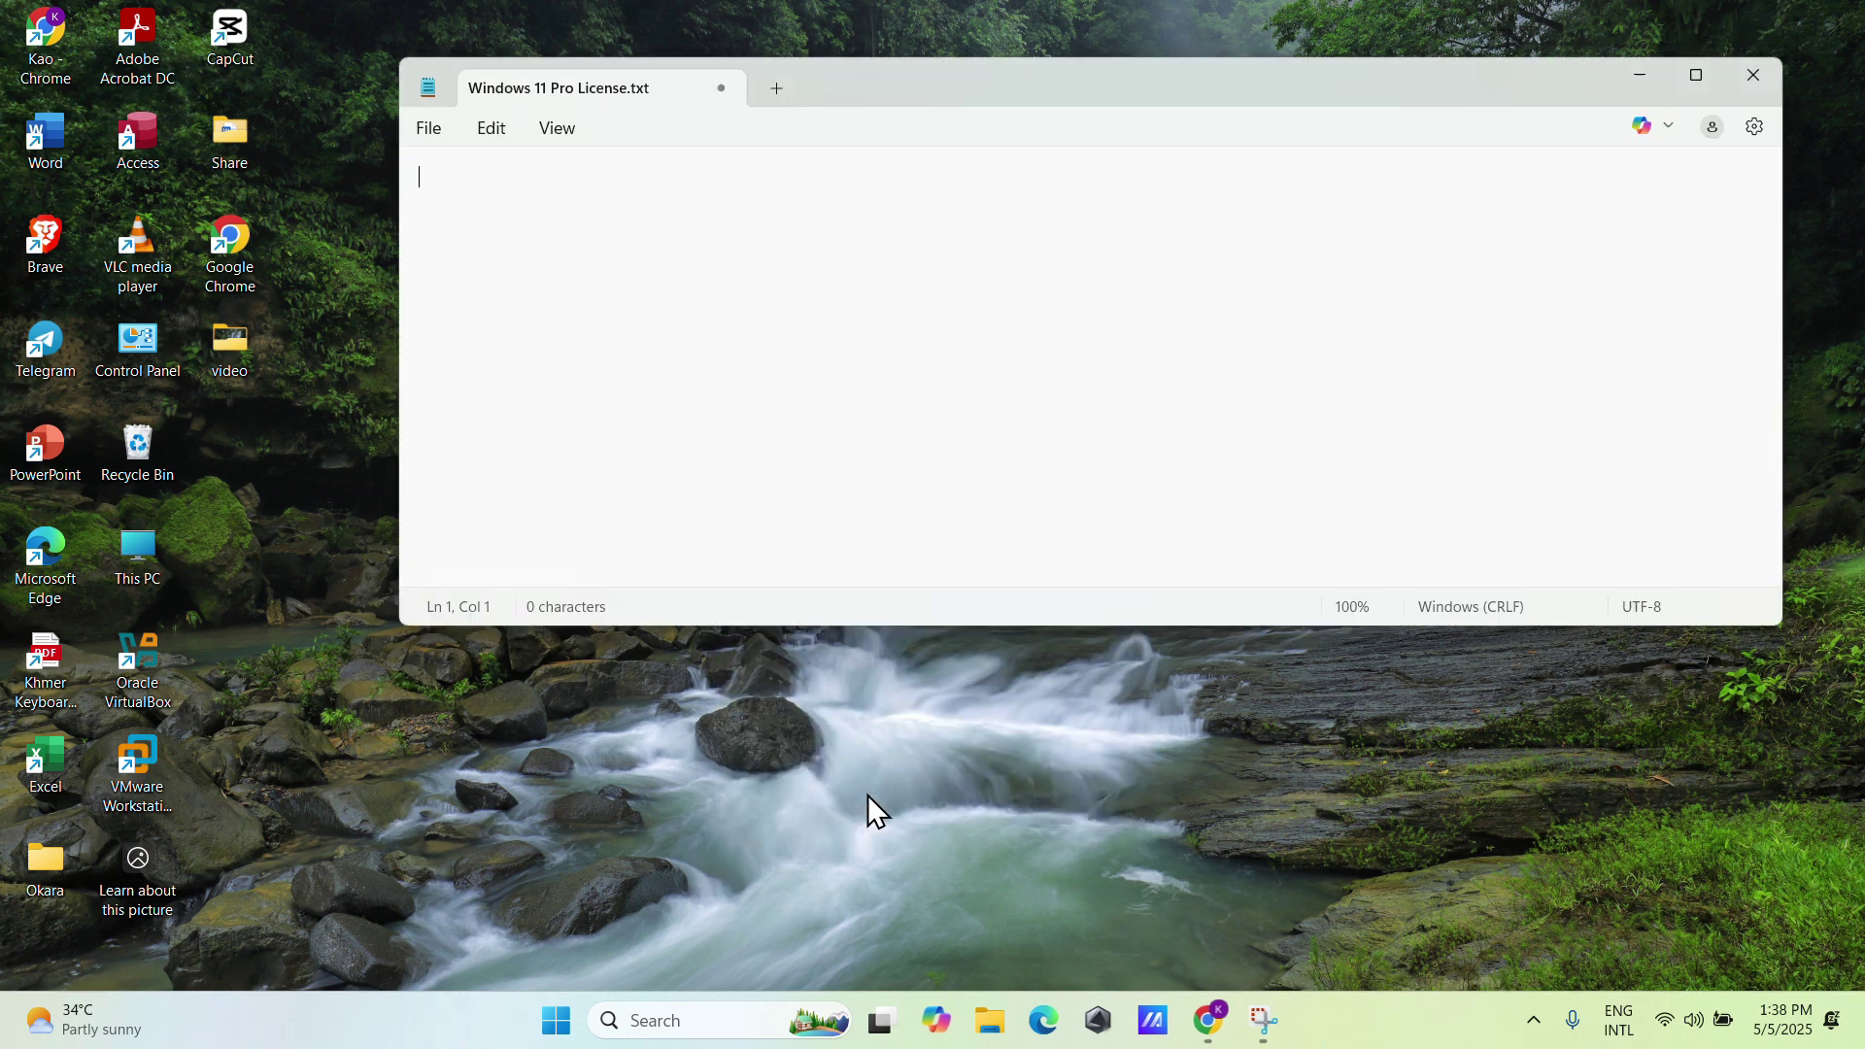
click(1753, 75)
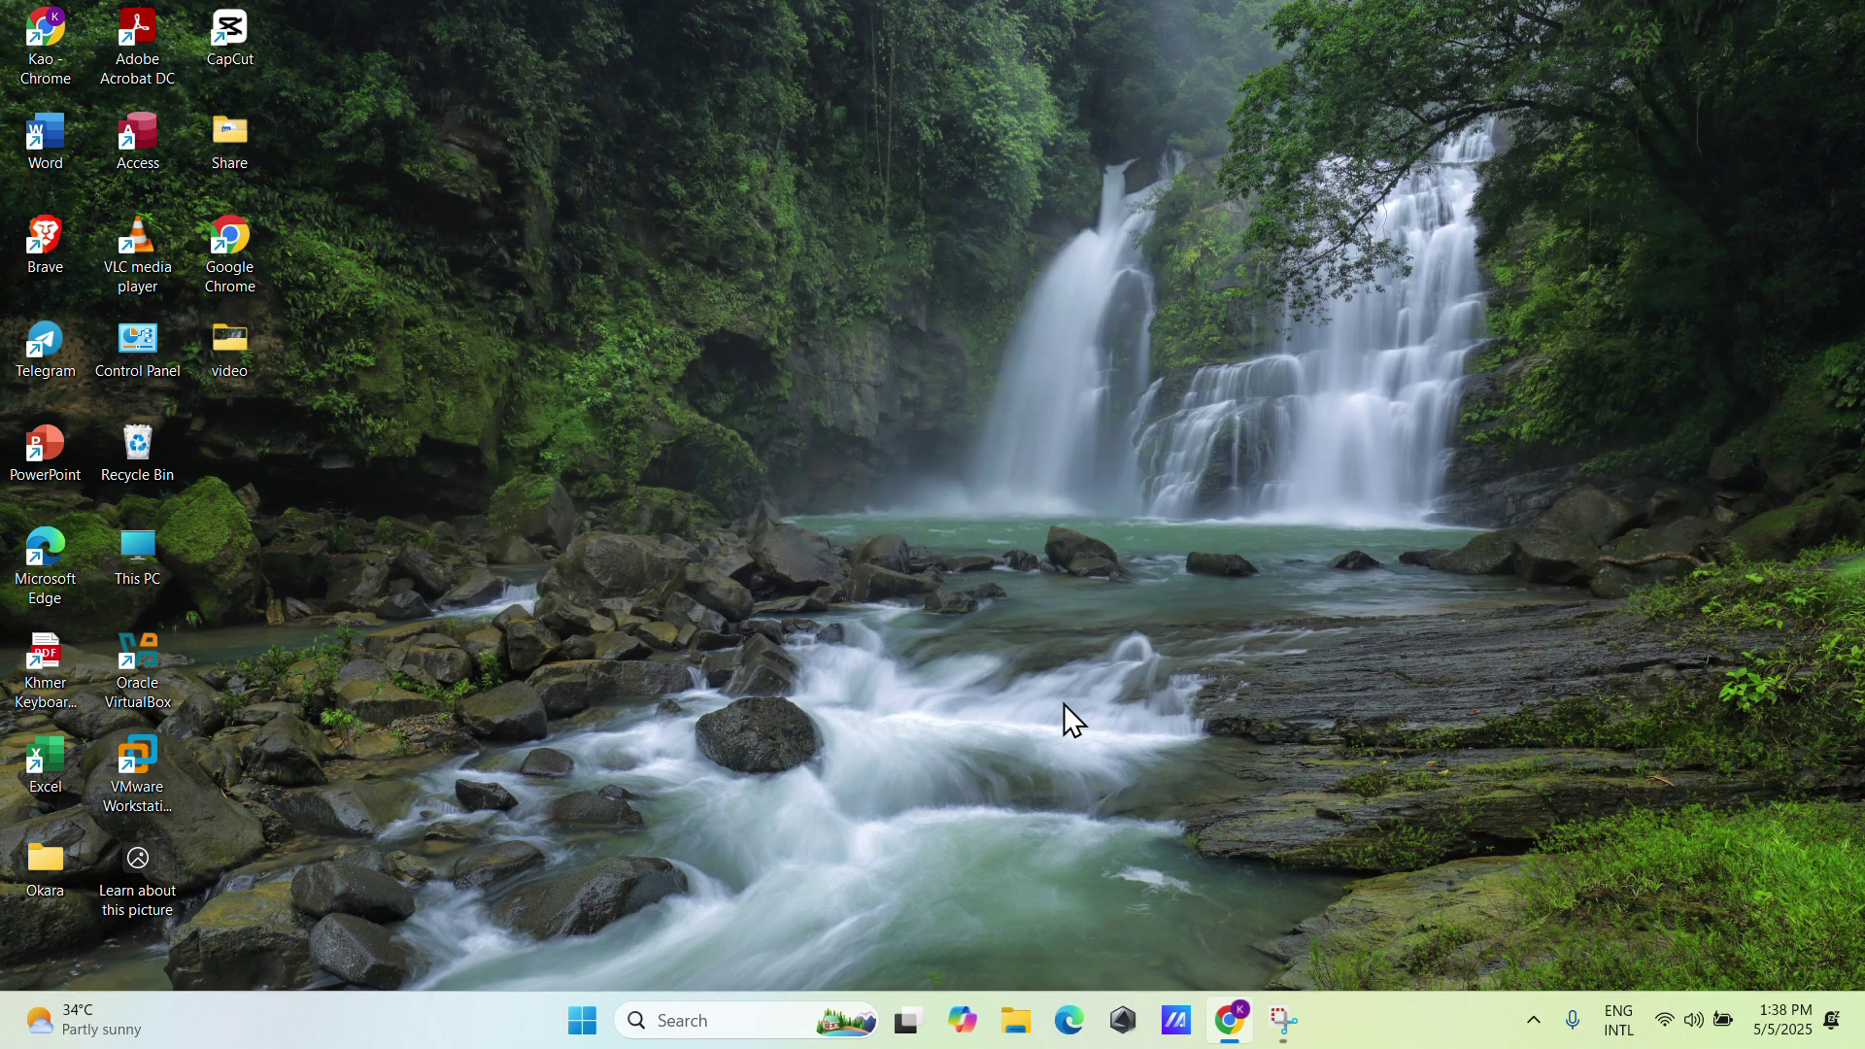
Step: Launch Word by running the winword command from the Run dialog, and close its window
key(super+r)
drag(226, 742, 984, 722)
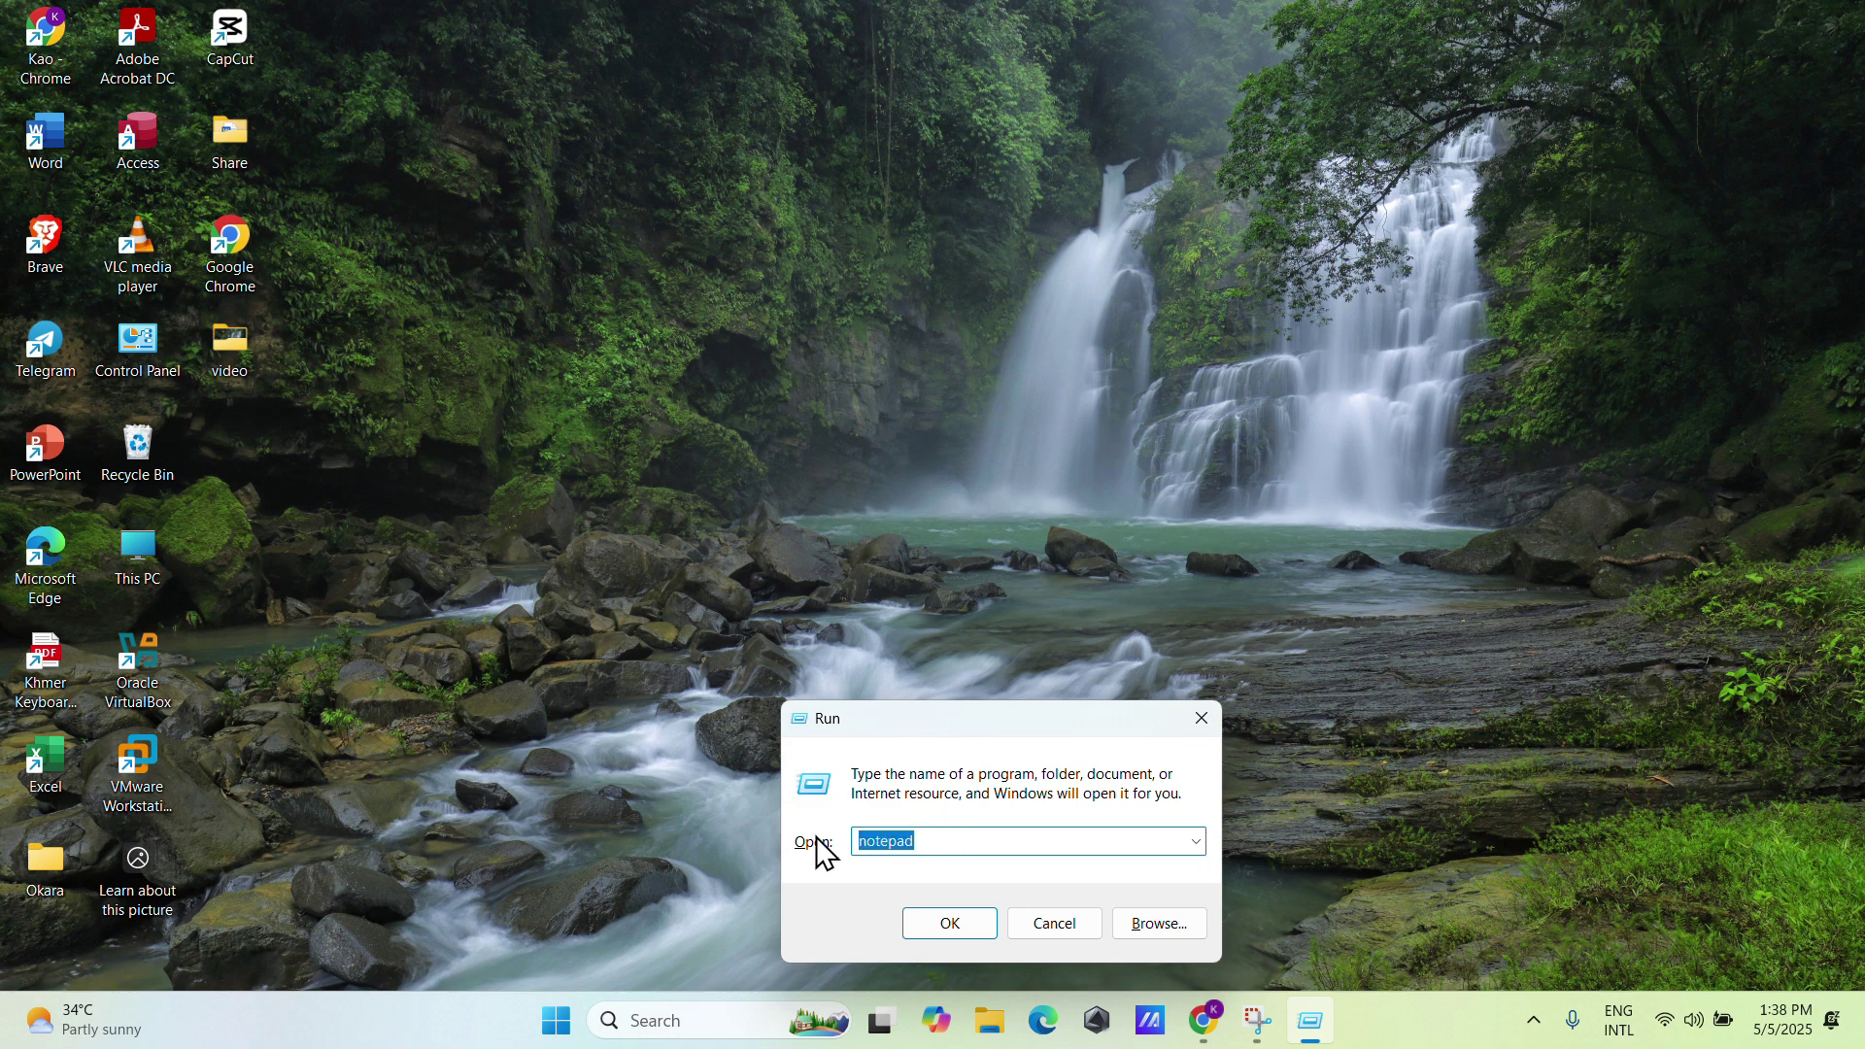
text(win)
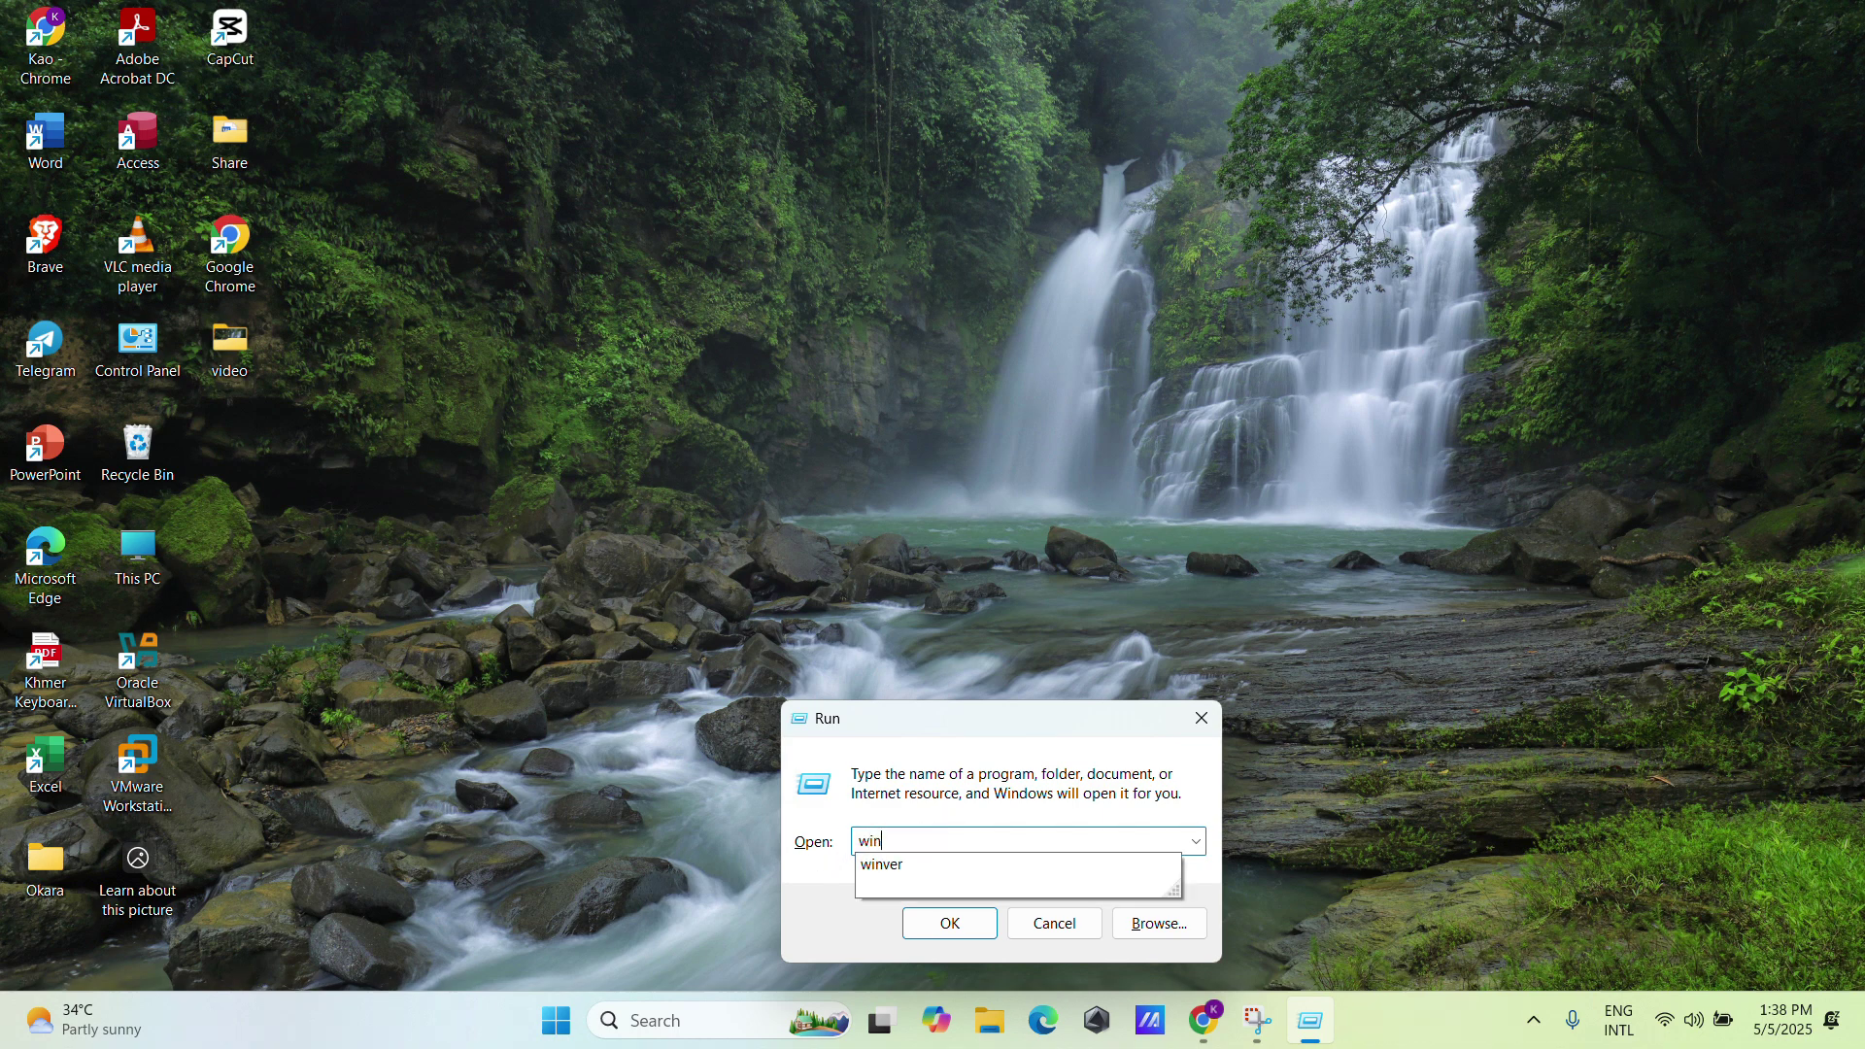
text(word)
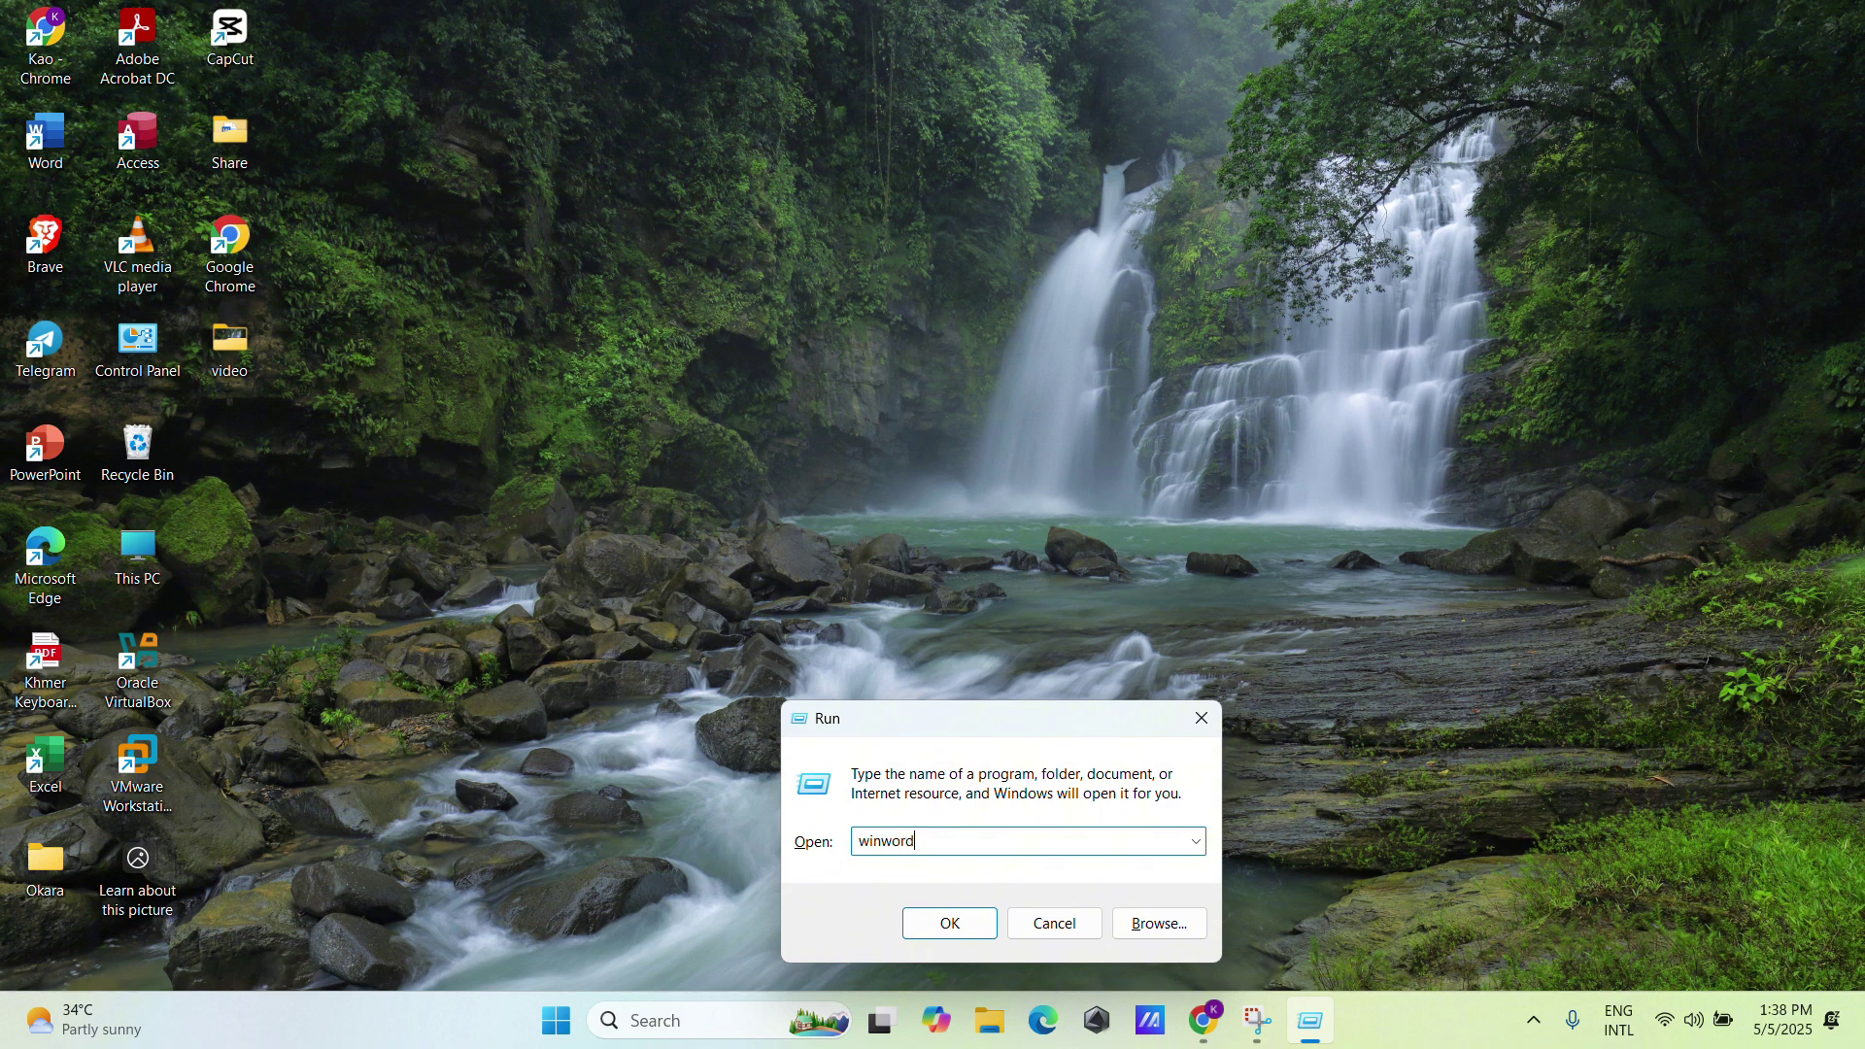
key(Return)
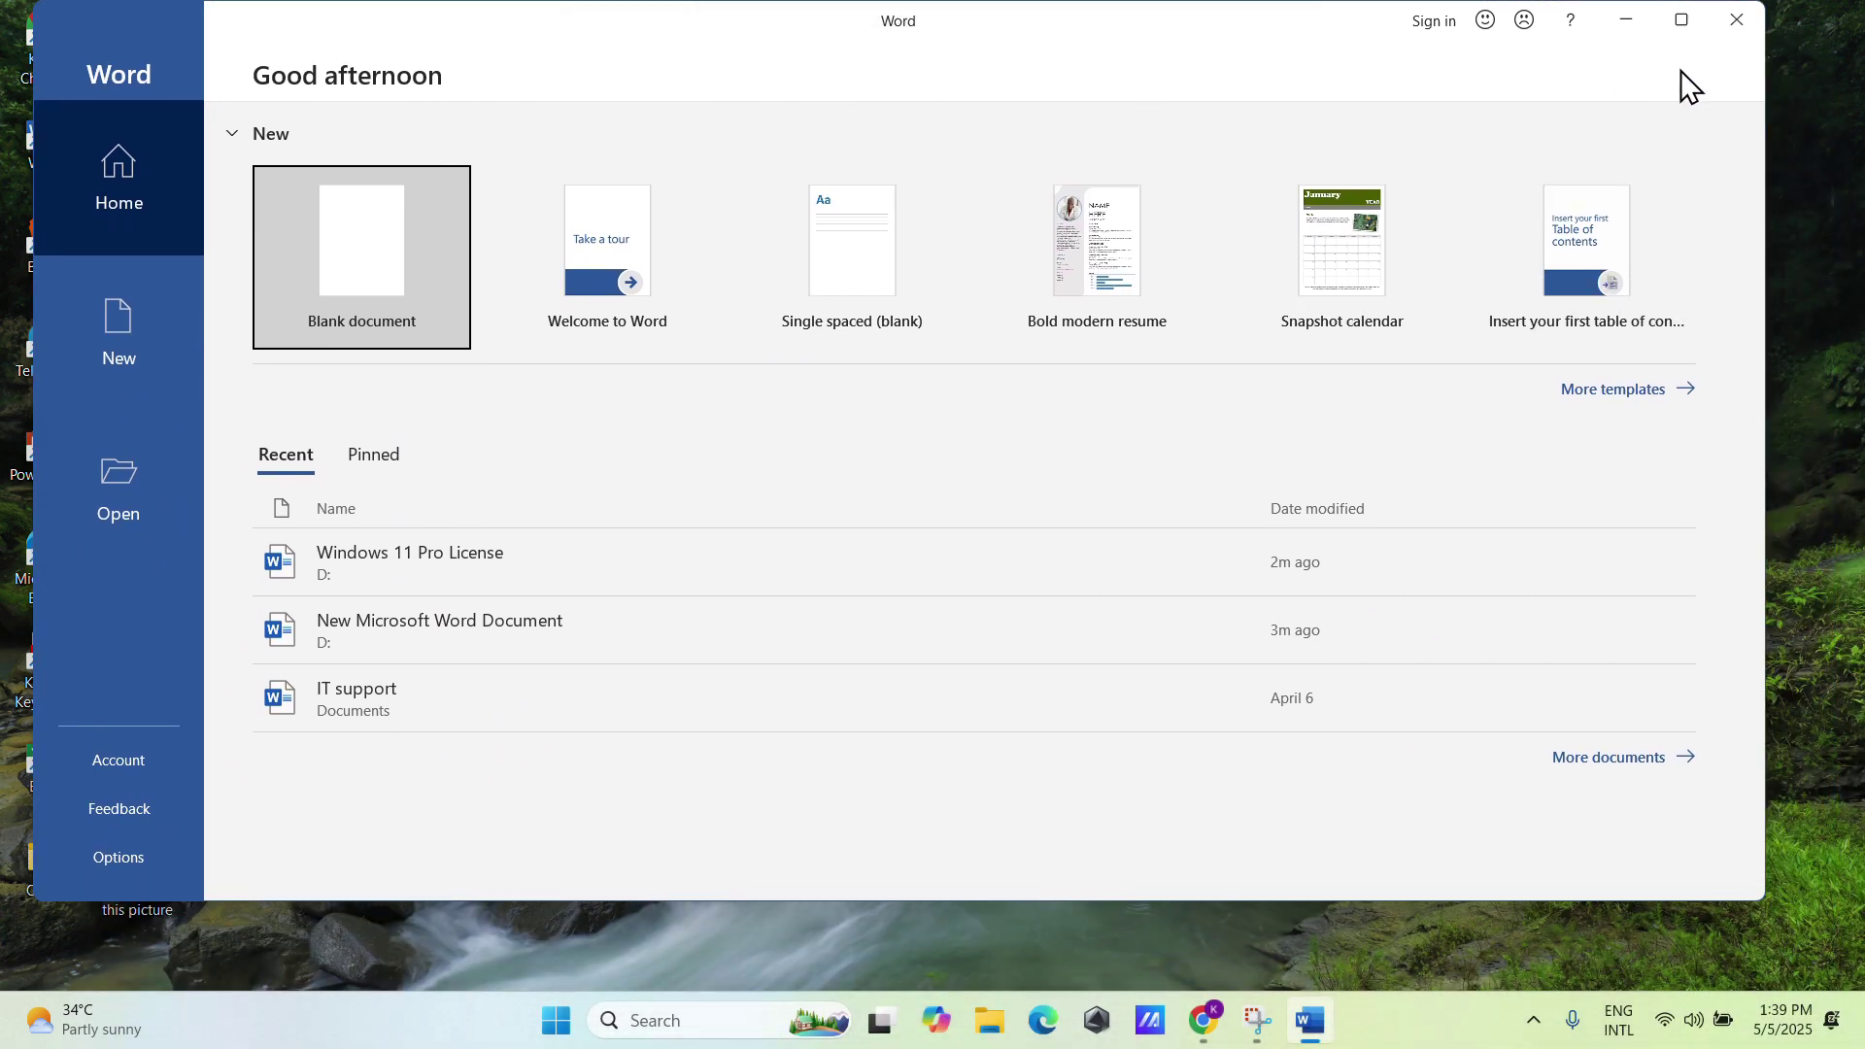
click(1730, 27)
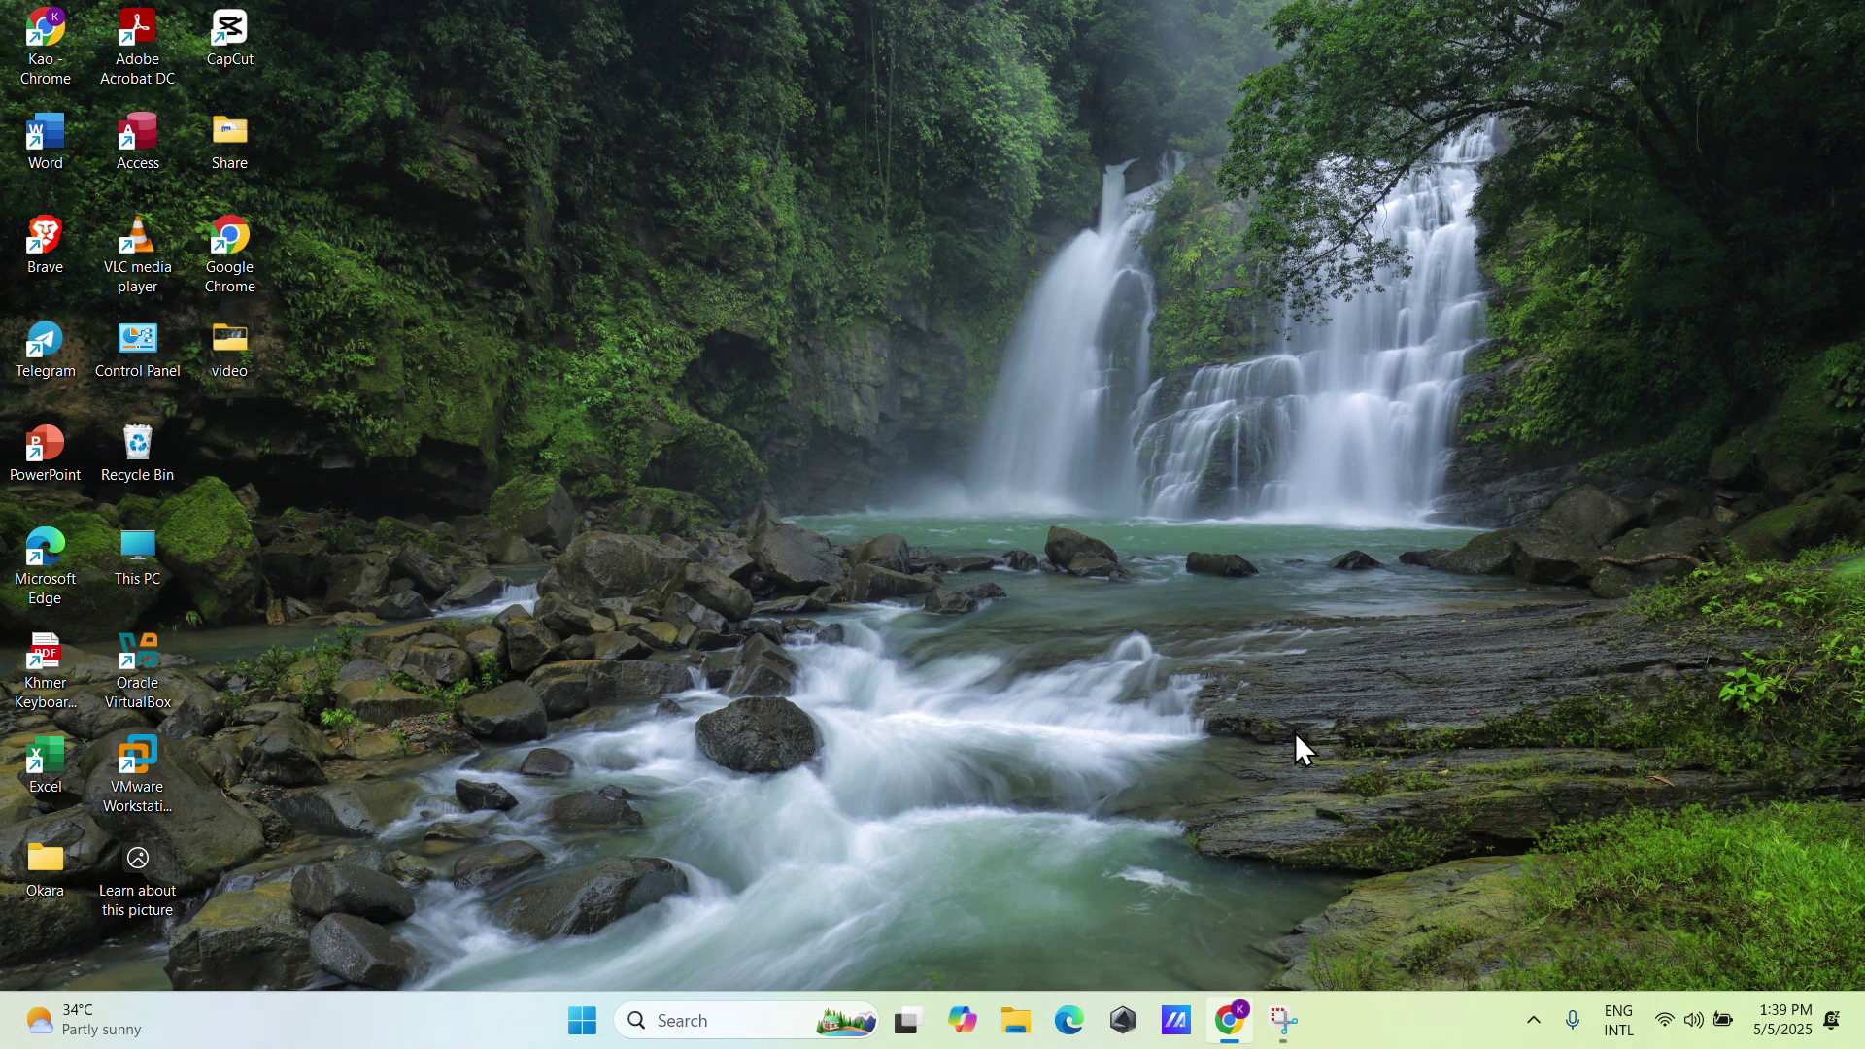
Step: Launch Excel by running the excel command from the Run dialog, reposition its window and close it
key(super)
key(super+r)
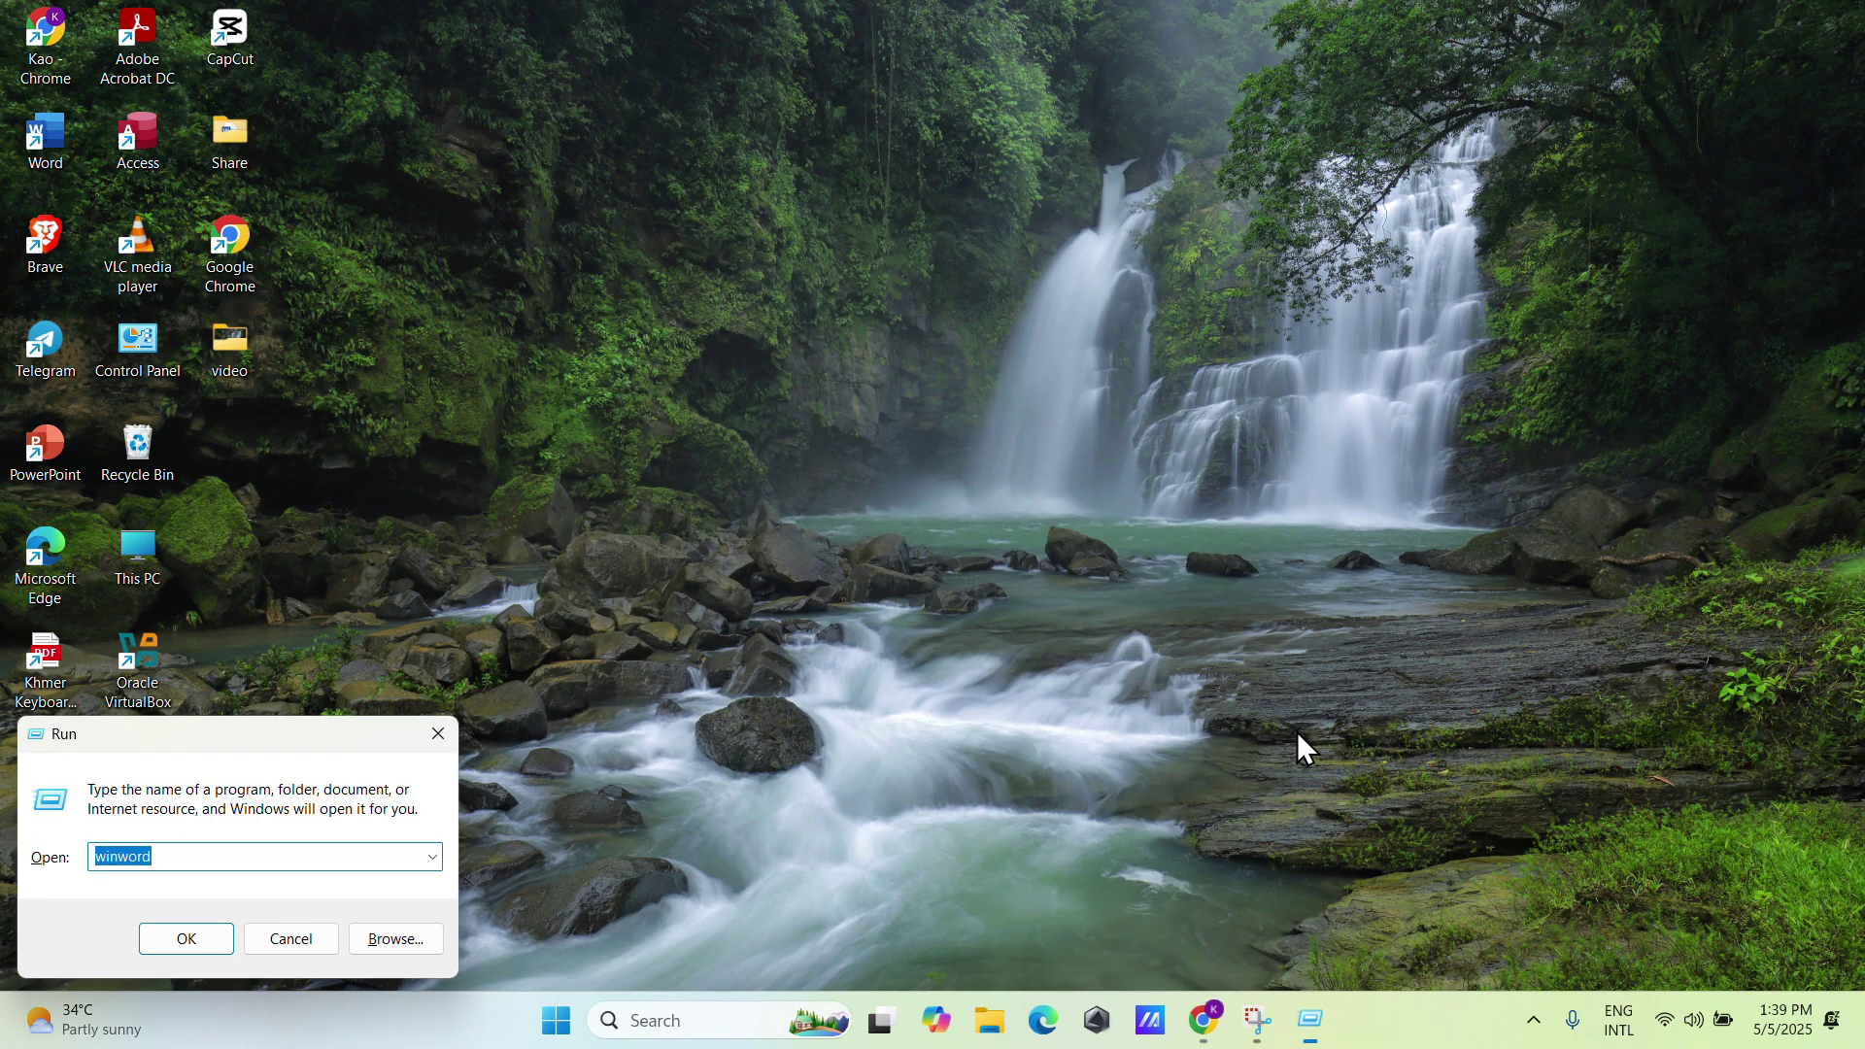
text(excel)
key(Return)
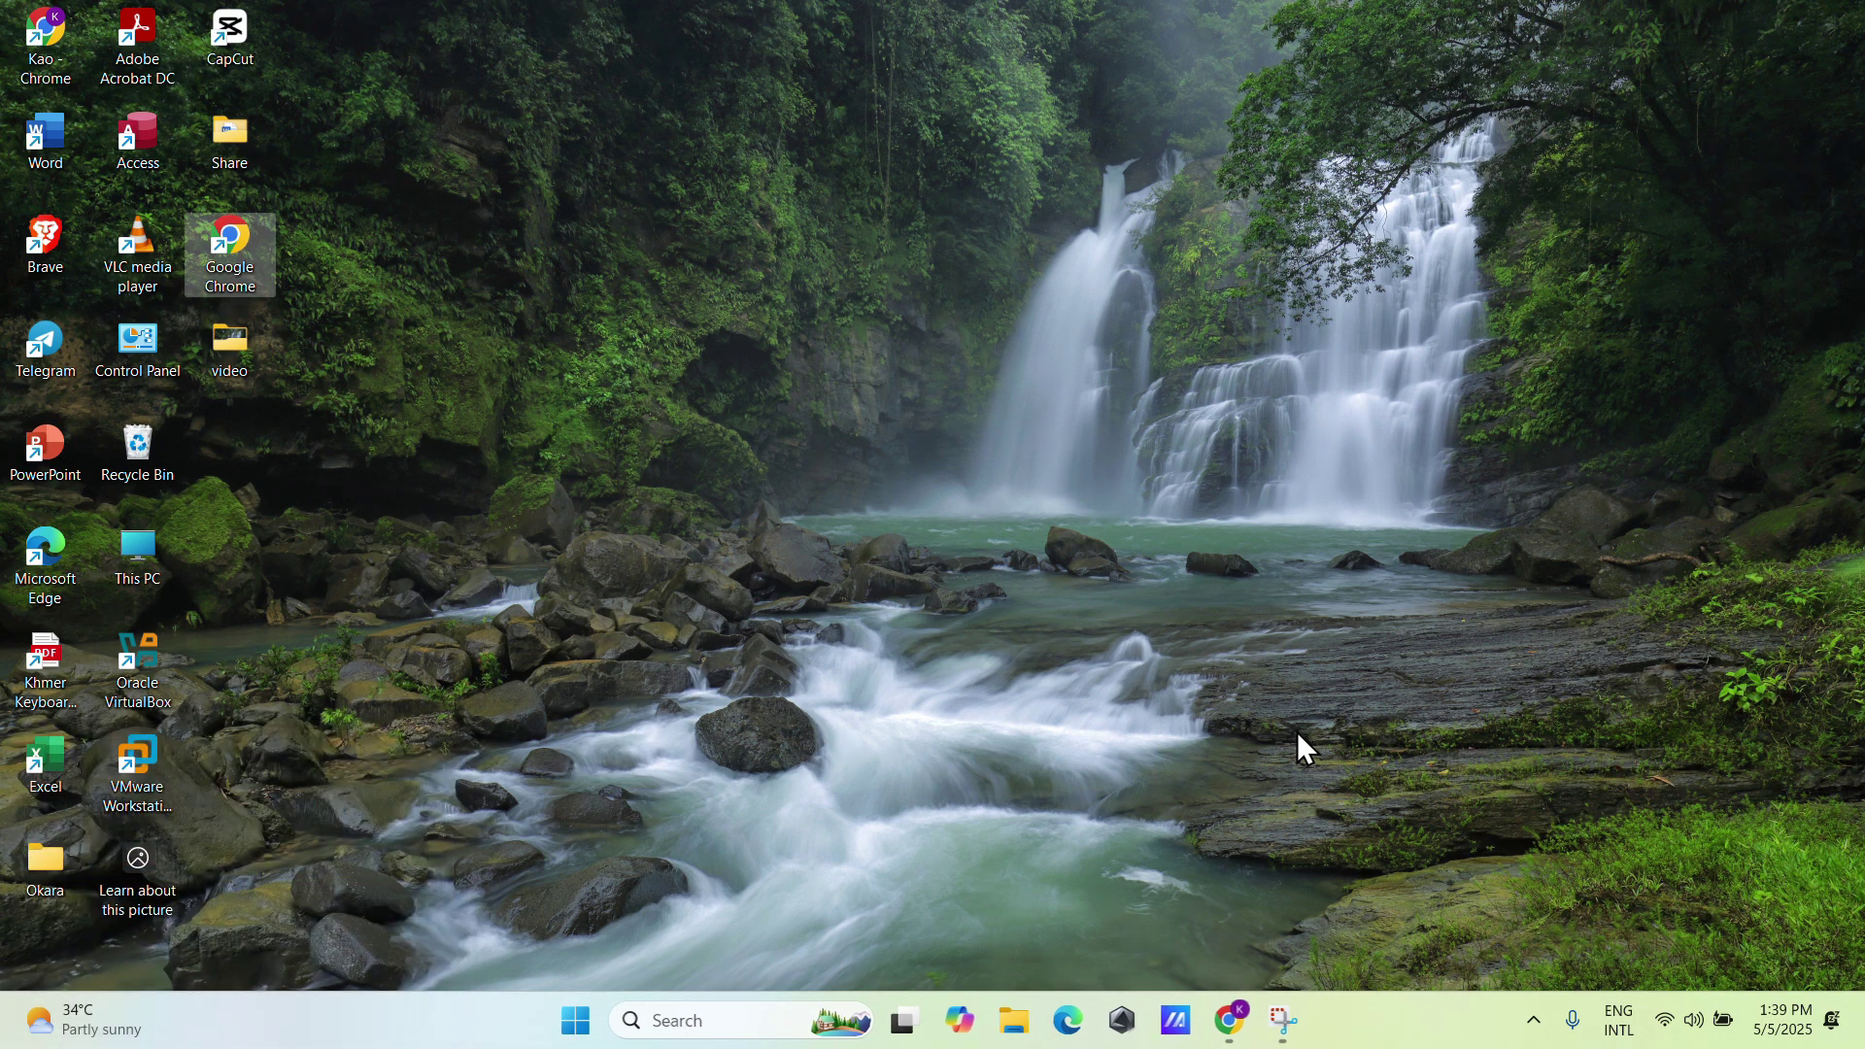
drag(1112, 92, 1309, 242)
click(1663, 242)
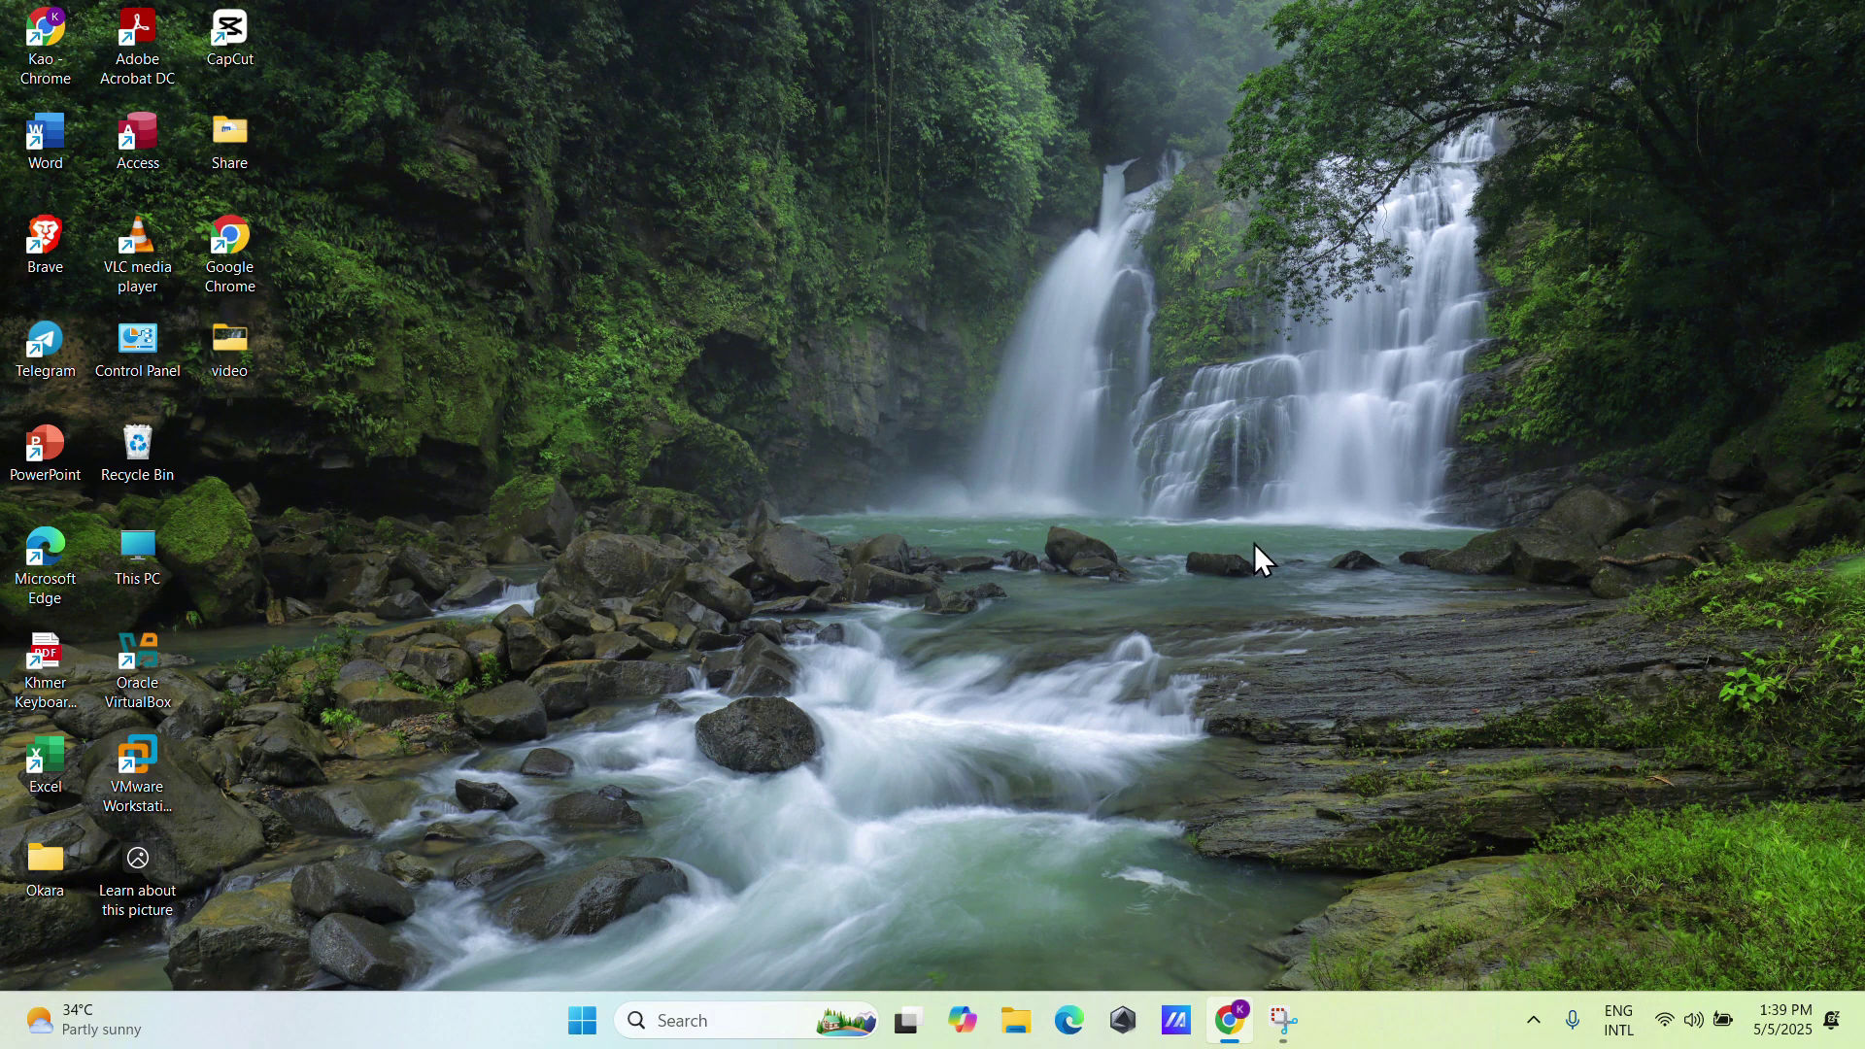
Step: Launch Calculator by running the calc command from the Run dialog
key(super+r)
text(c)
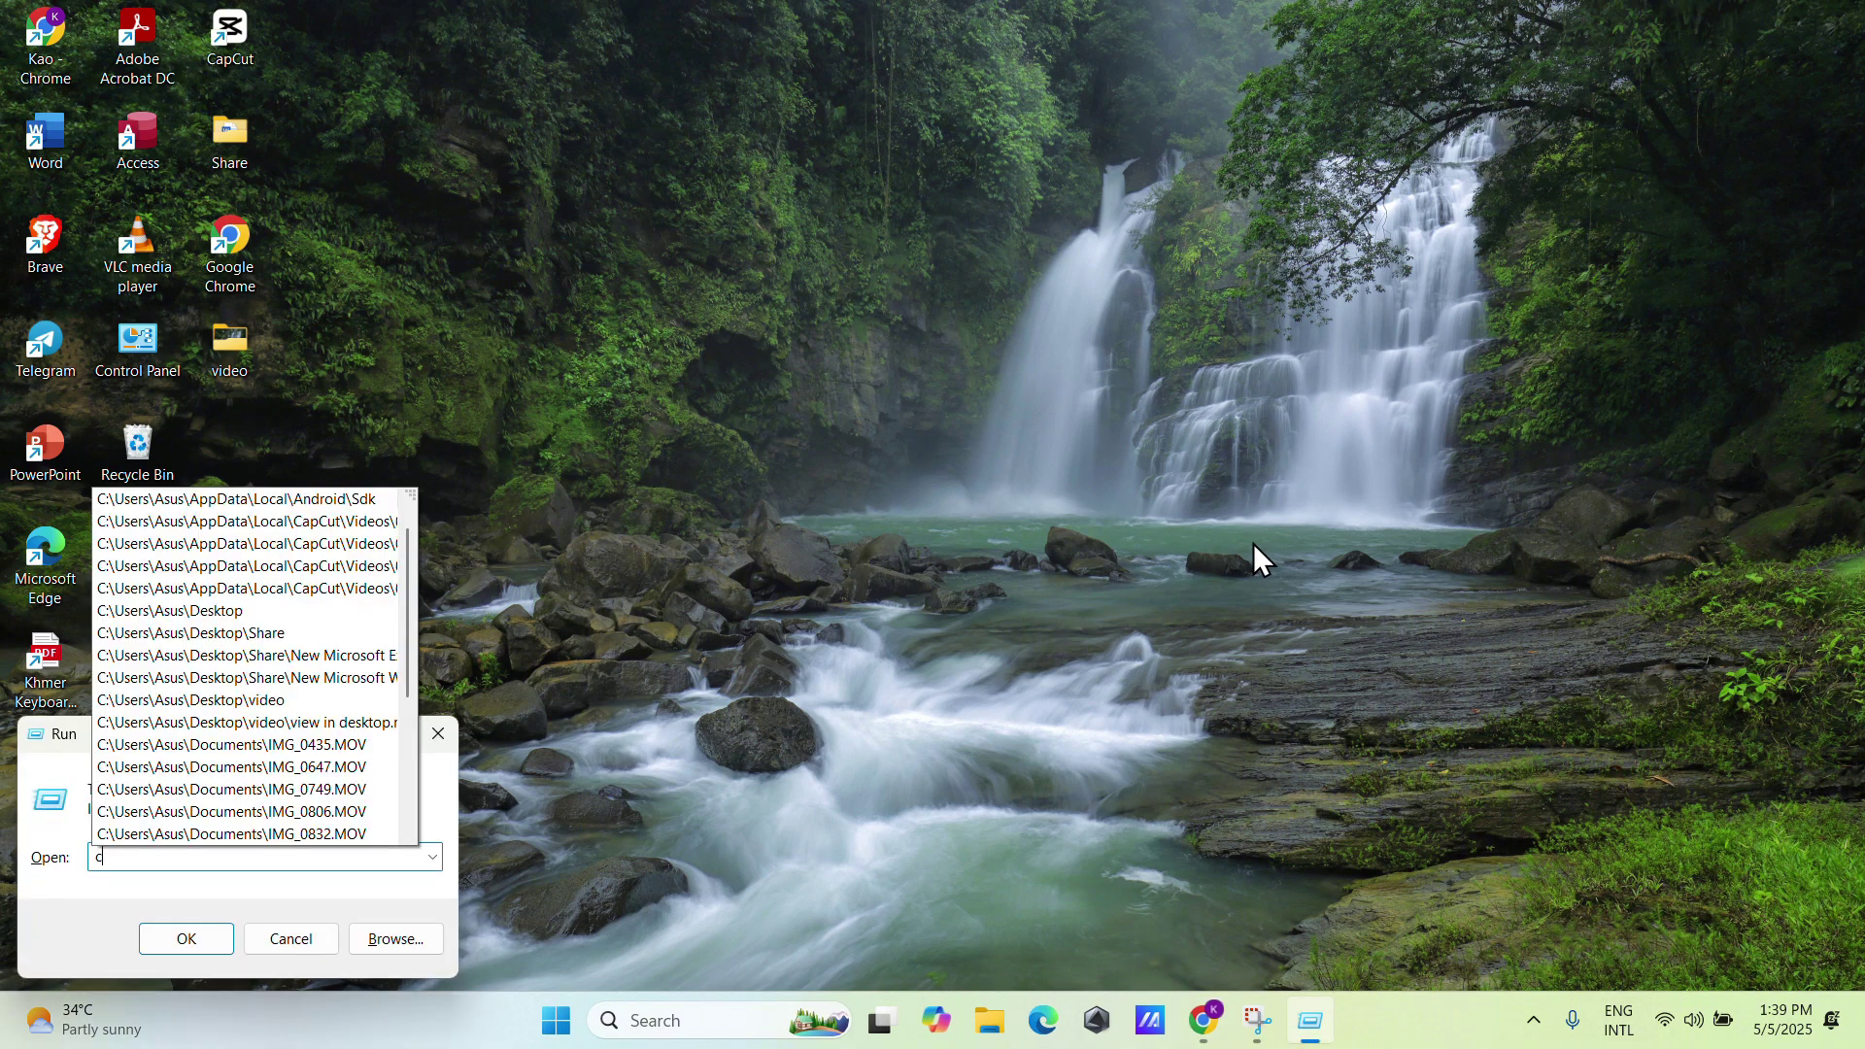
text(alc)
key(Return)
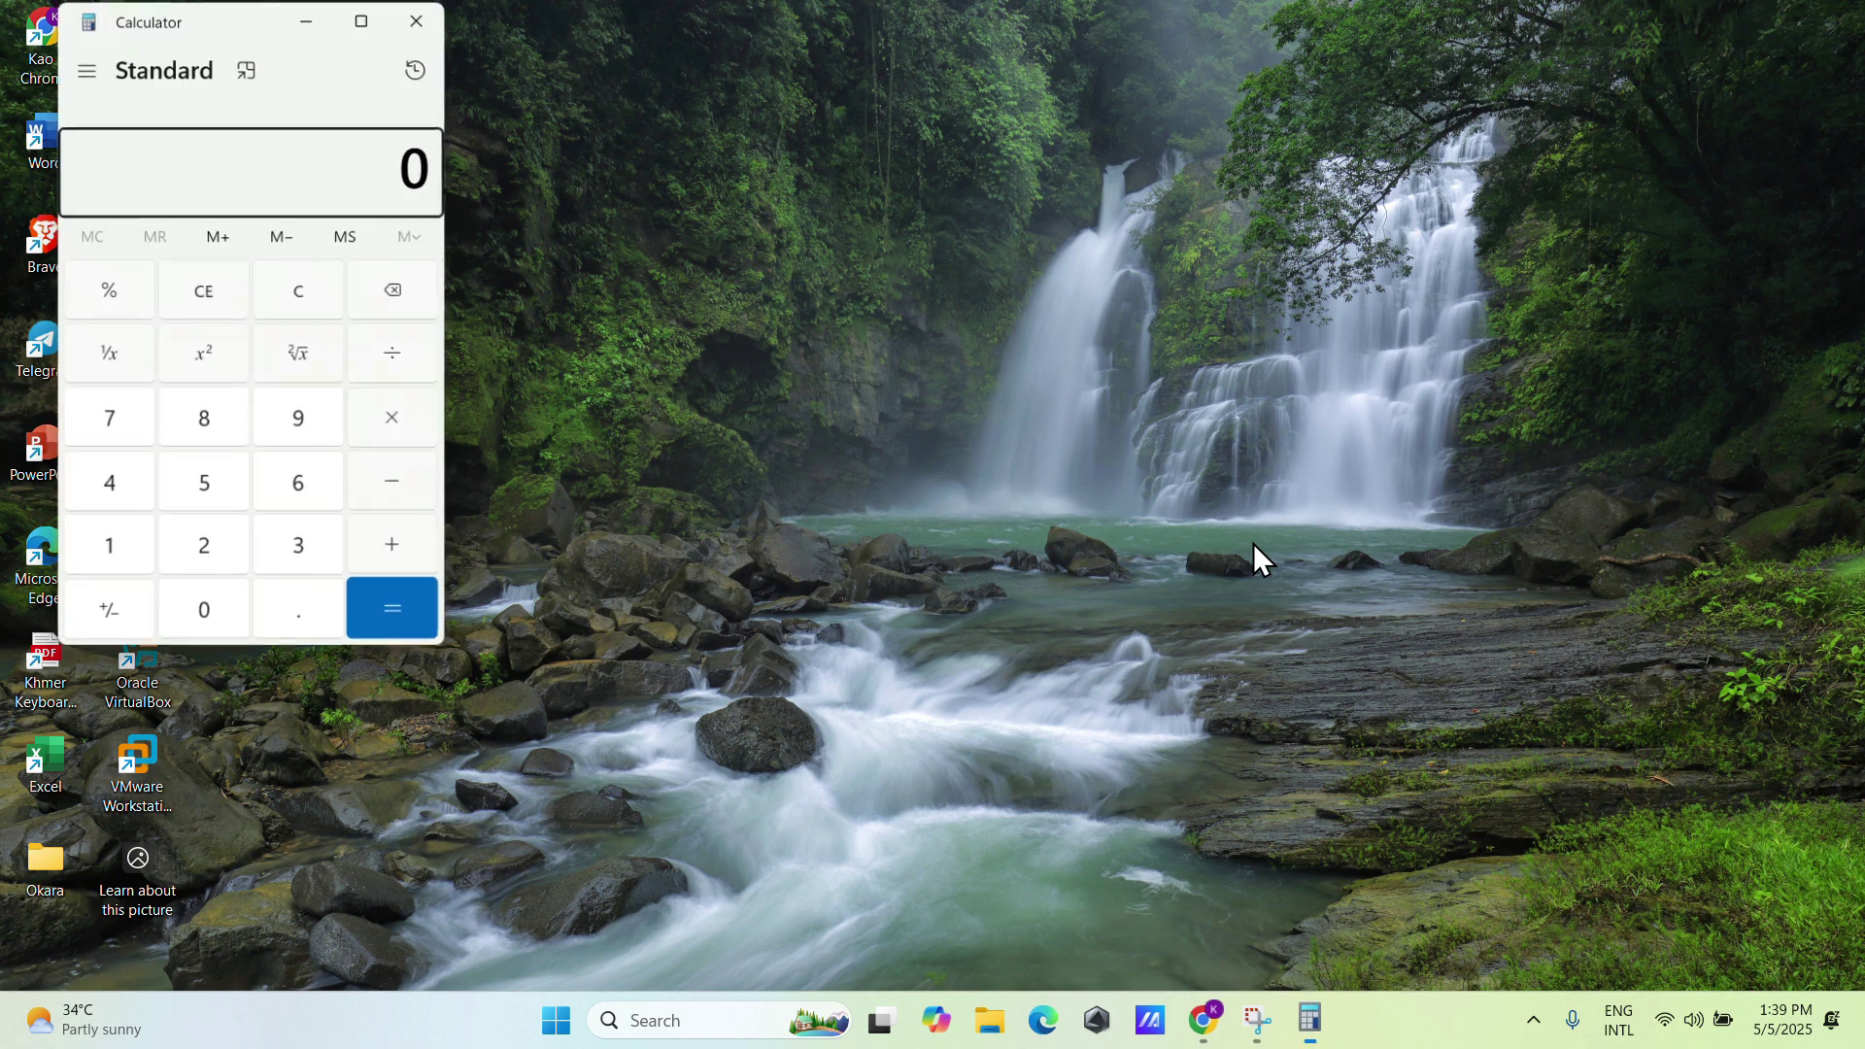
Step: Enter 586 in Calculator and close it
click(208, 478)
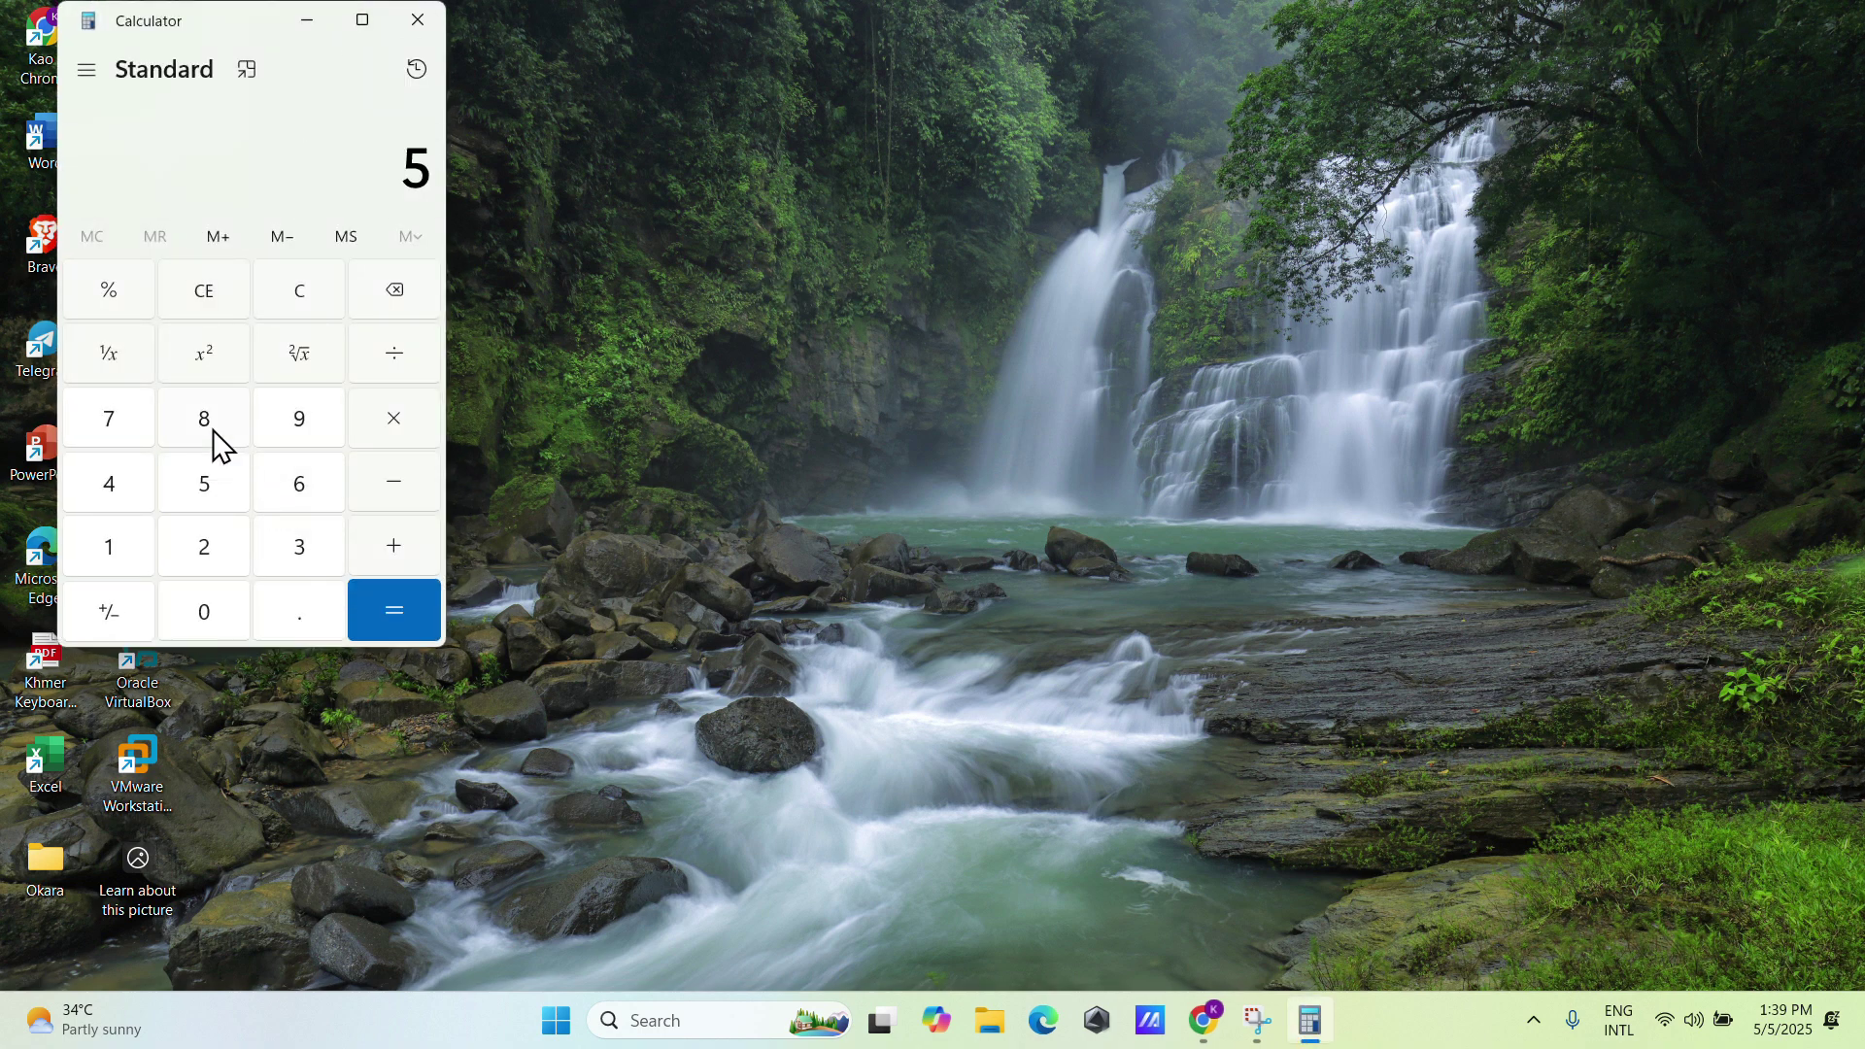
click(207, 423)
click(286, 491)
click(415, 20)
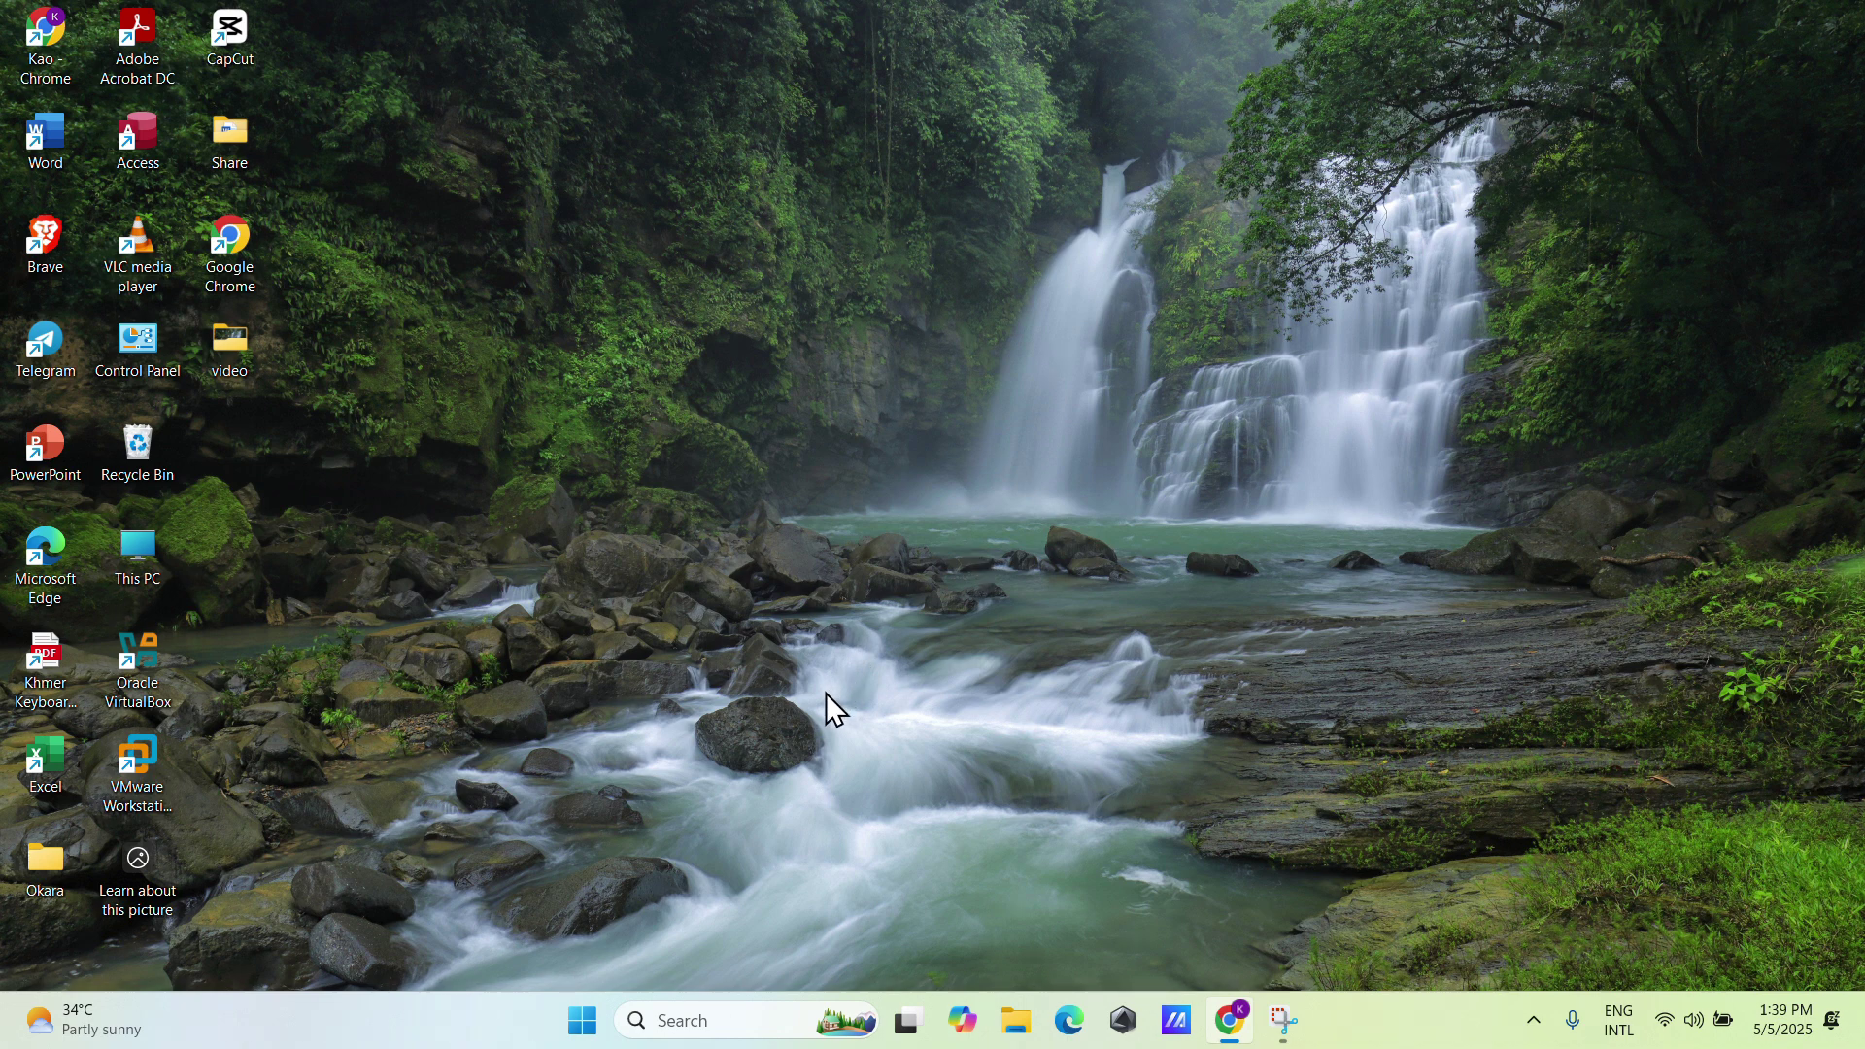
Step: Open System Configuration by running the msconfig command from the Run dialog
key(super+r)
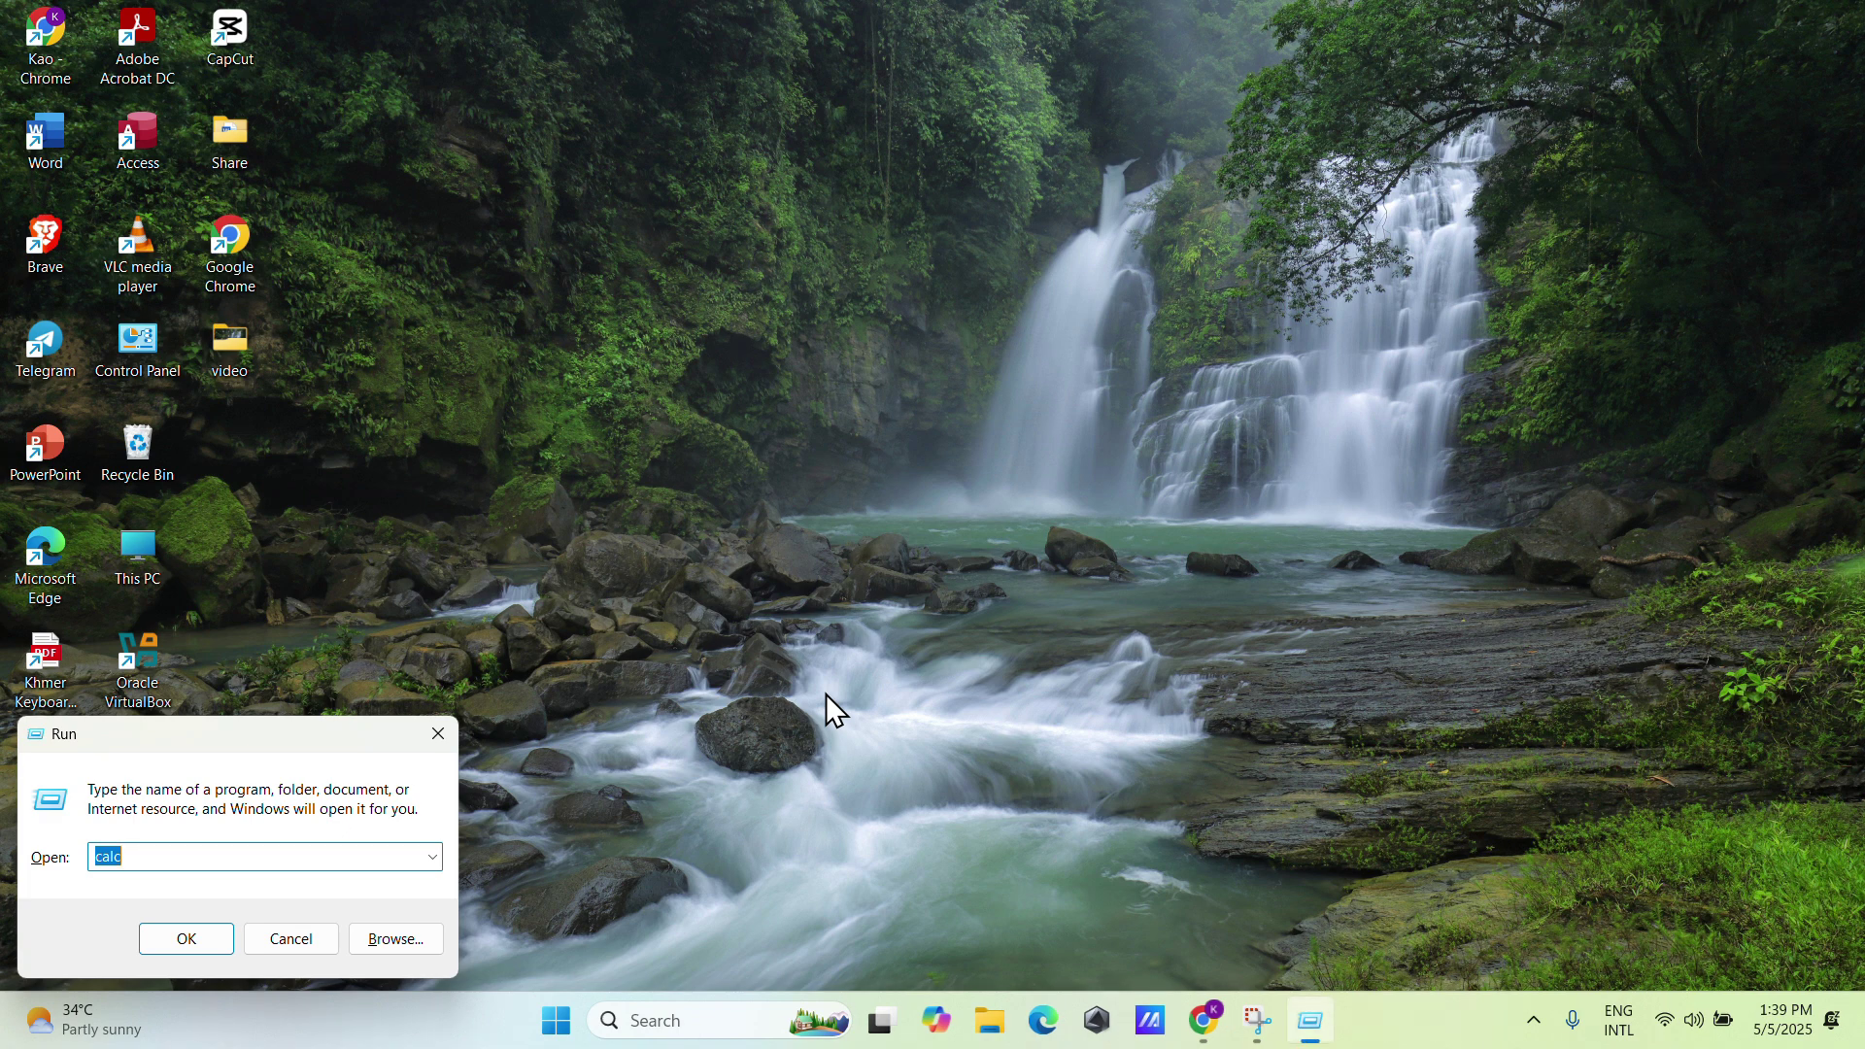
text(ms)
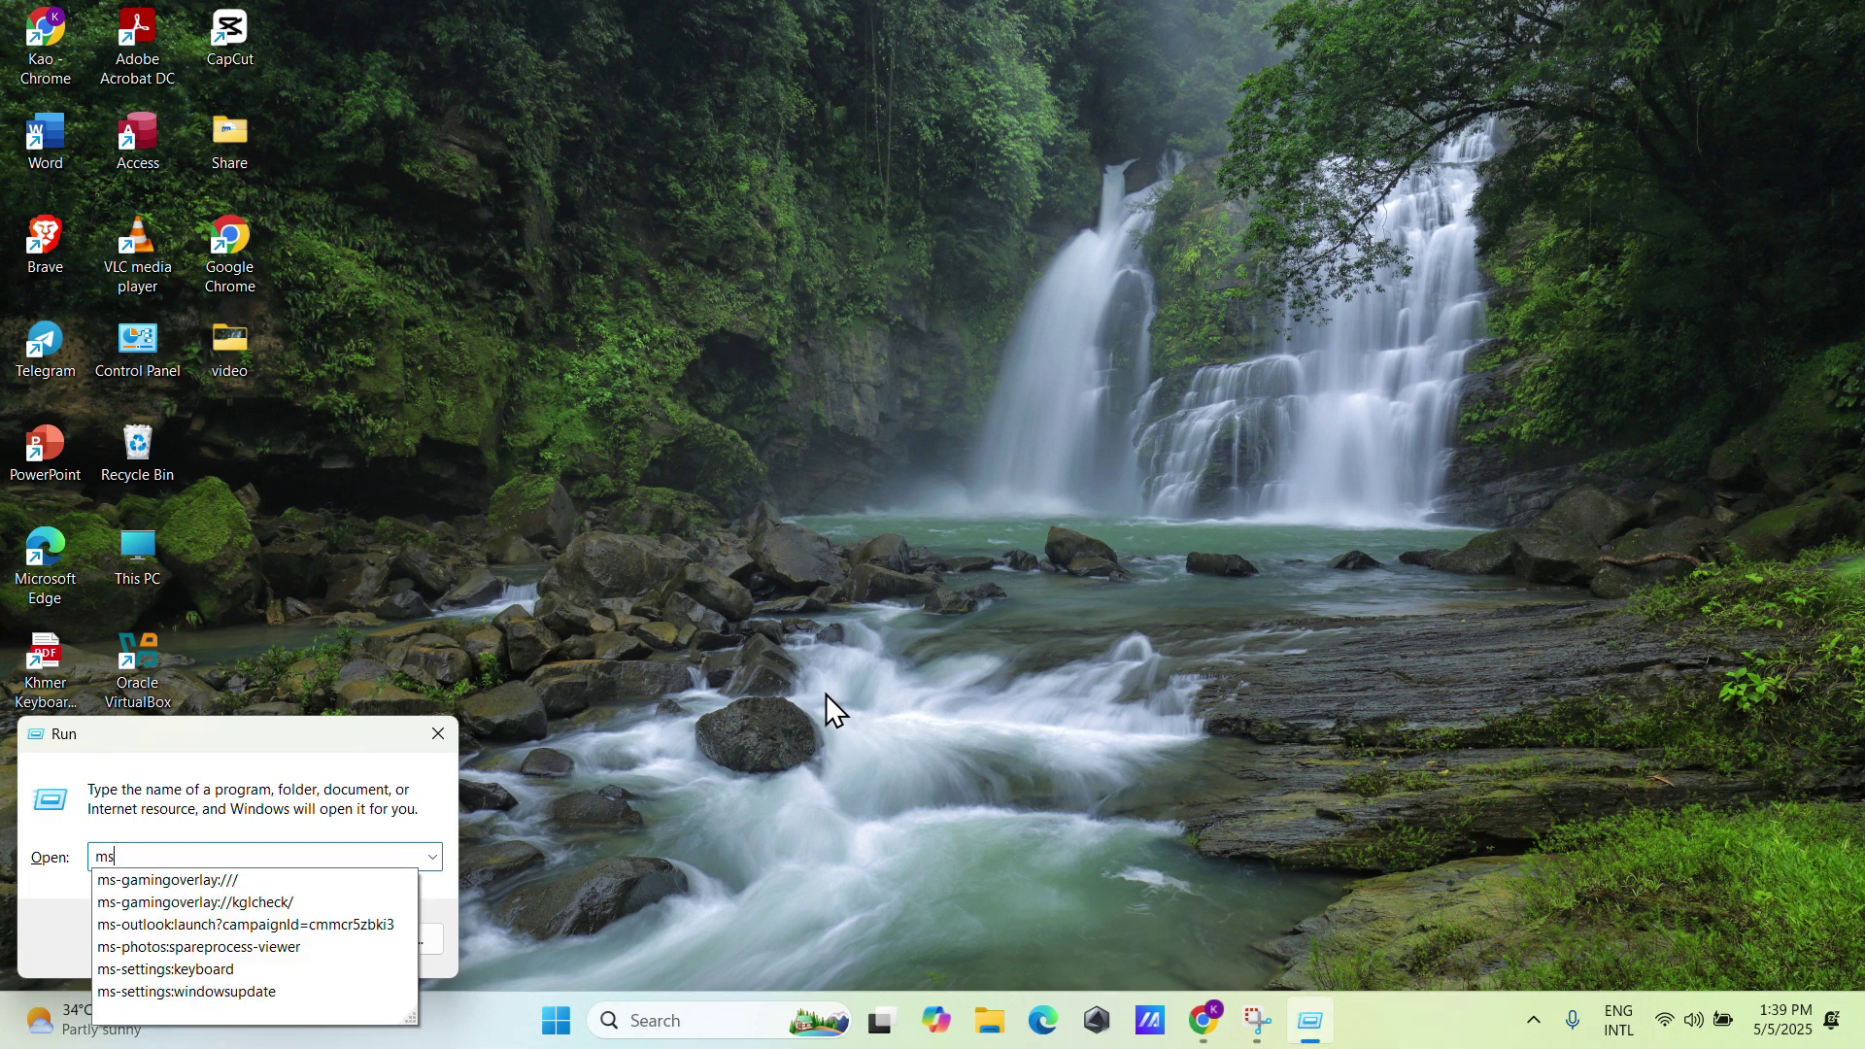
text(config)
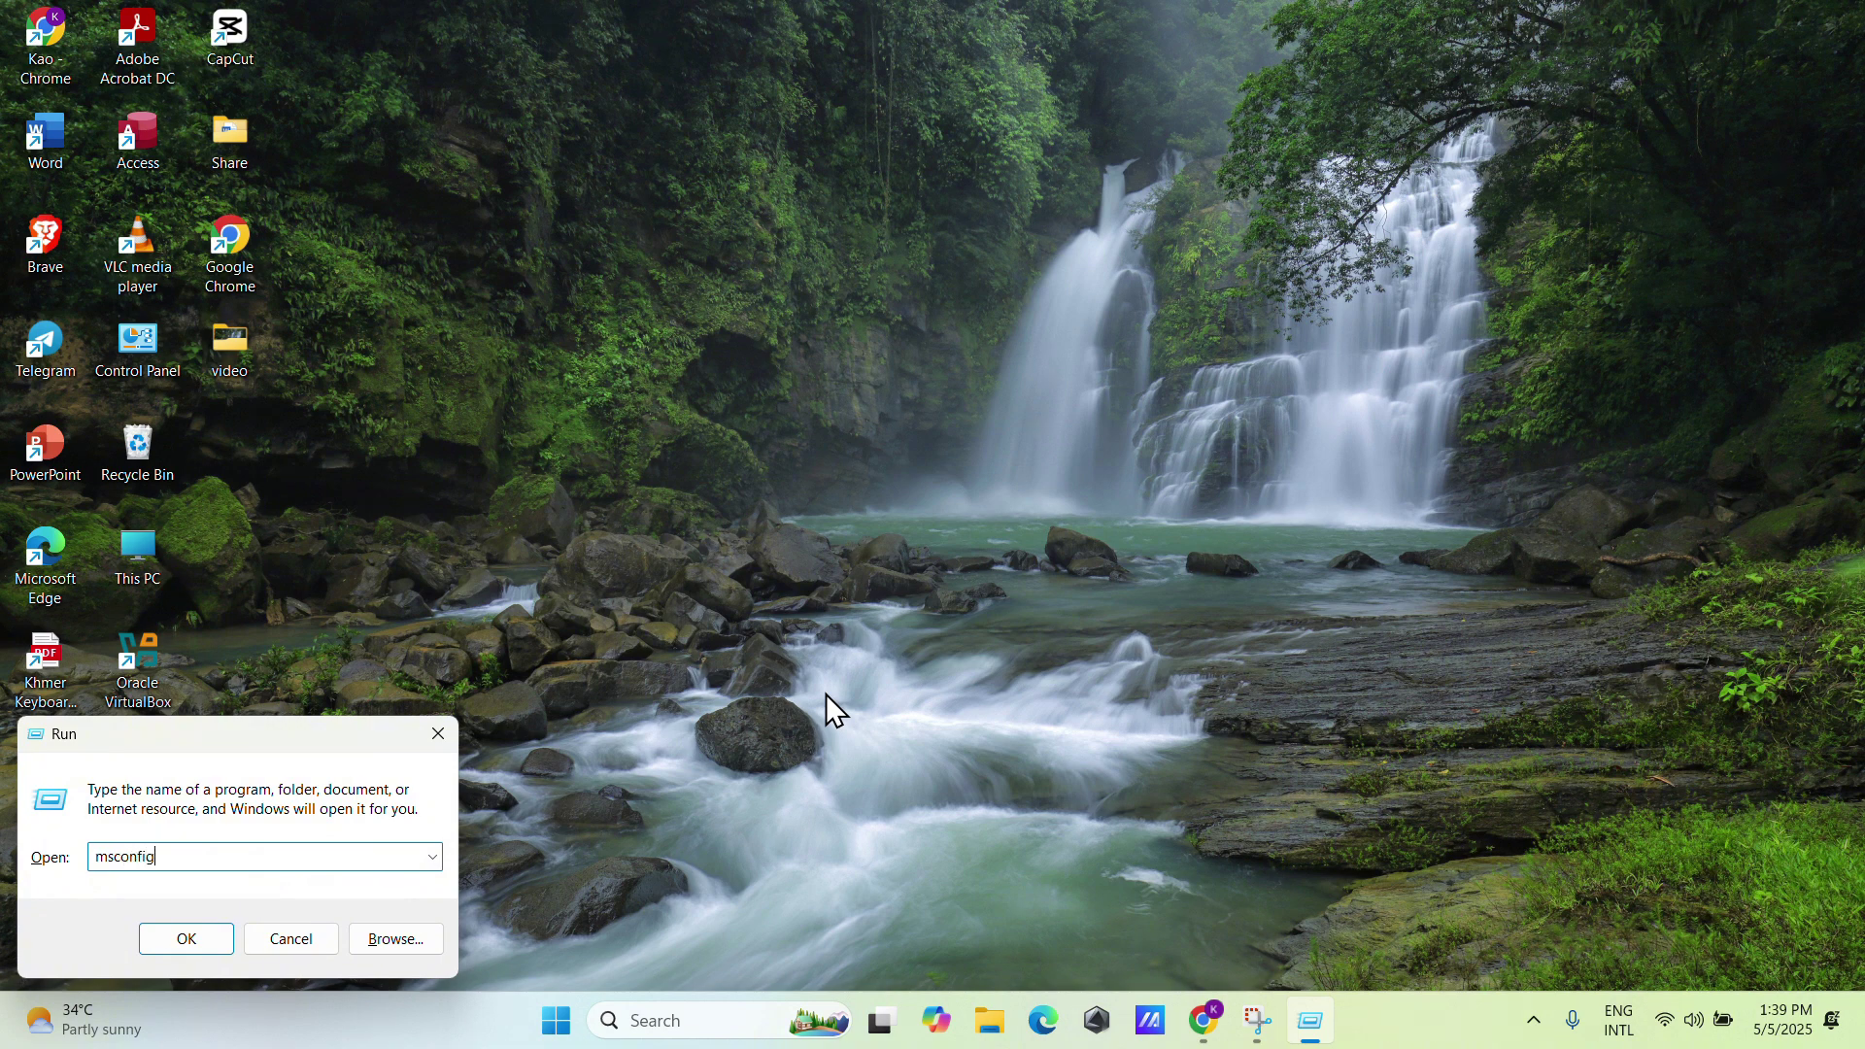
key(Return)
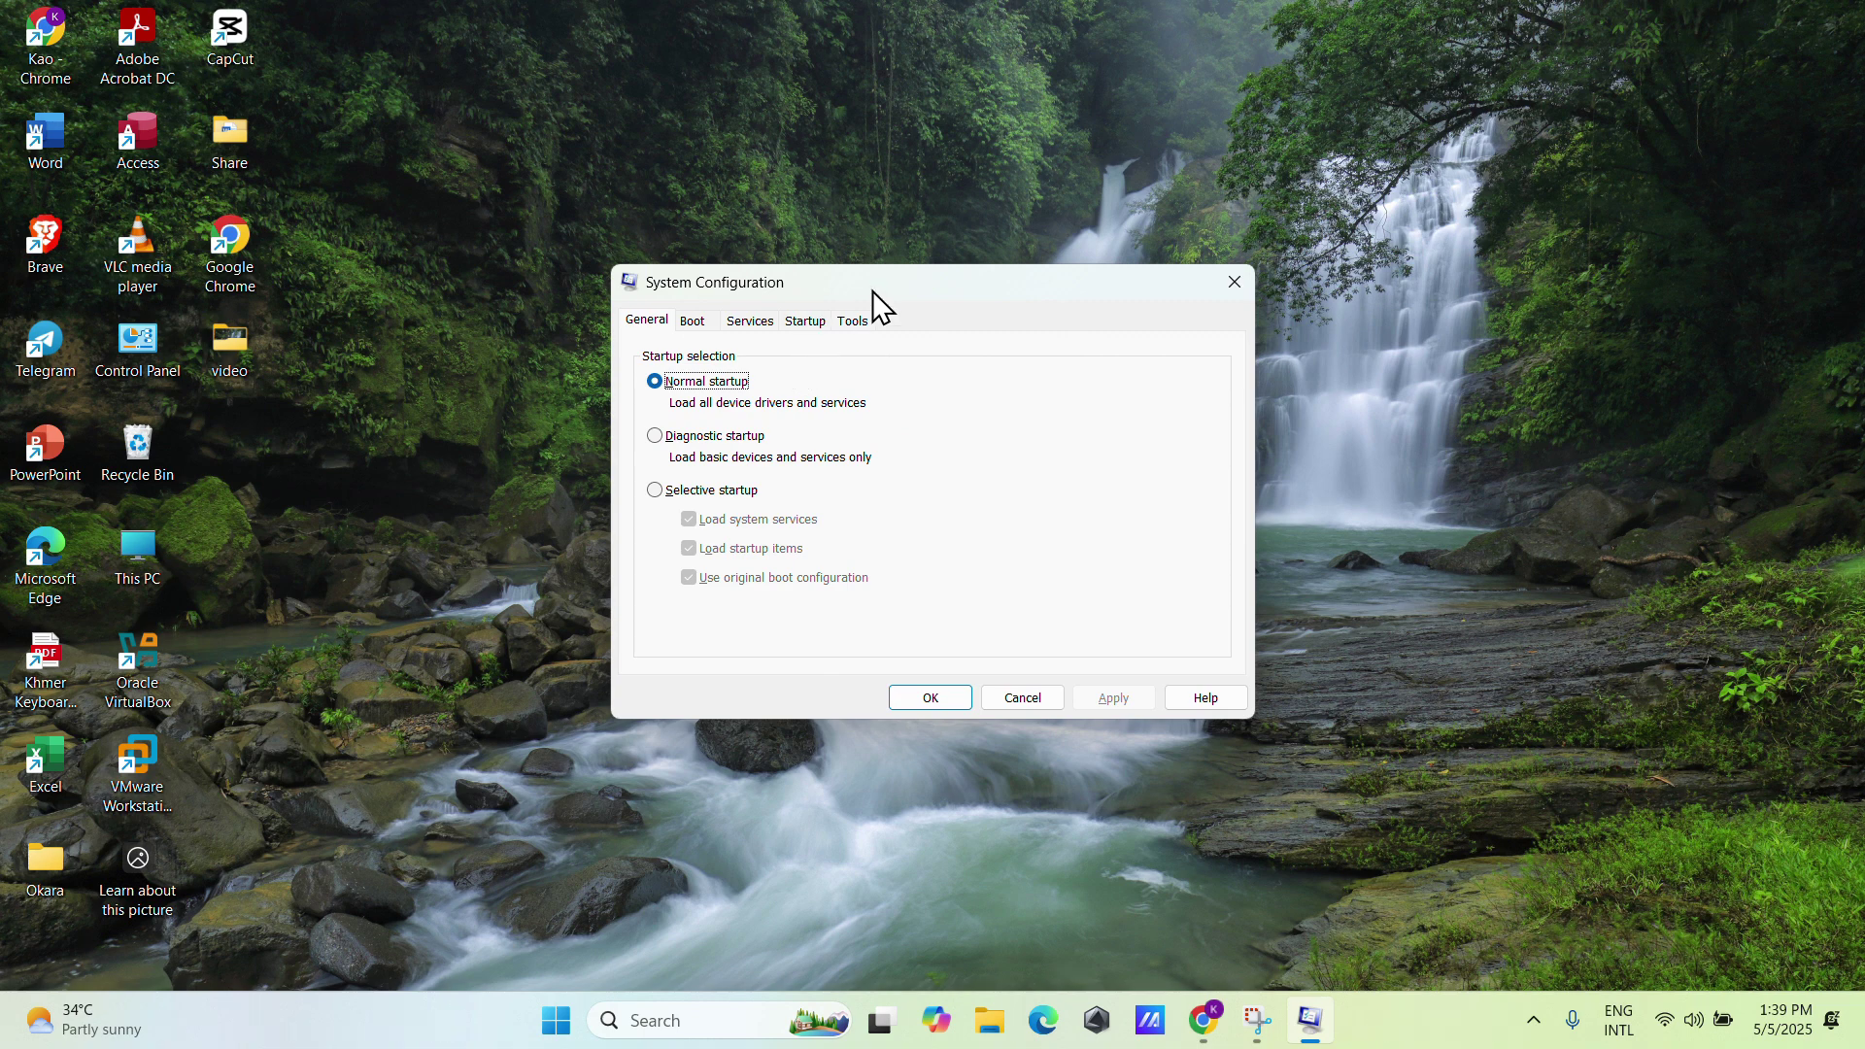
Step: View the Boot, Services, Startup and Tools settings in System Configuration, and close the dialog
click(682, 324)
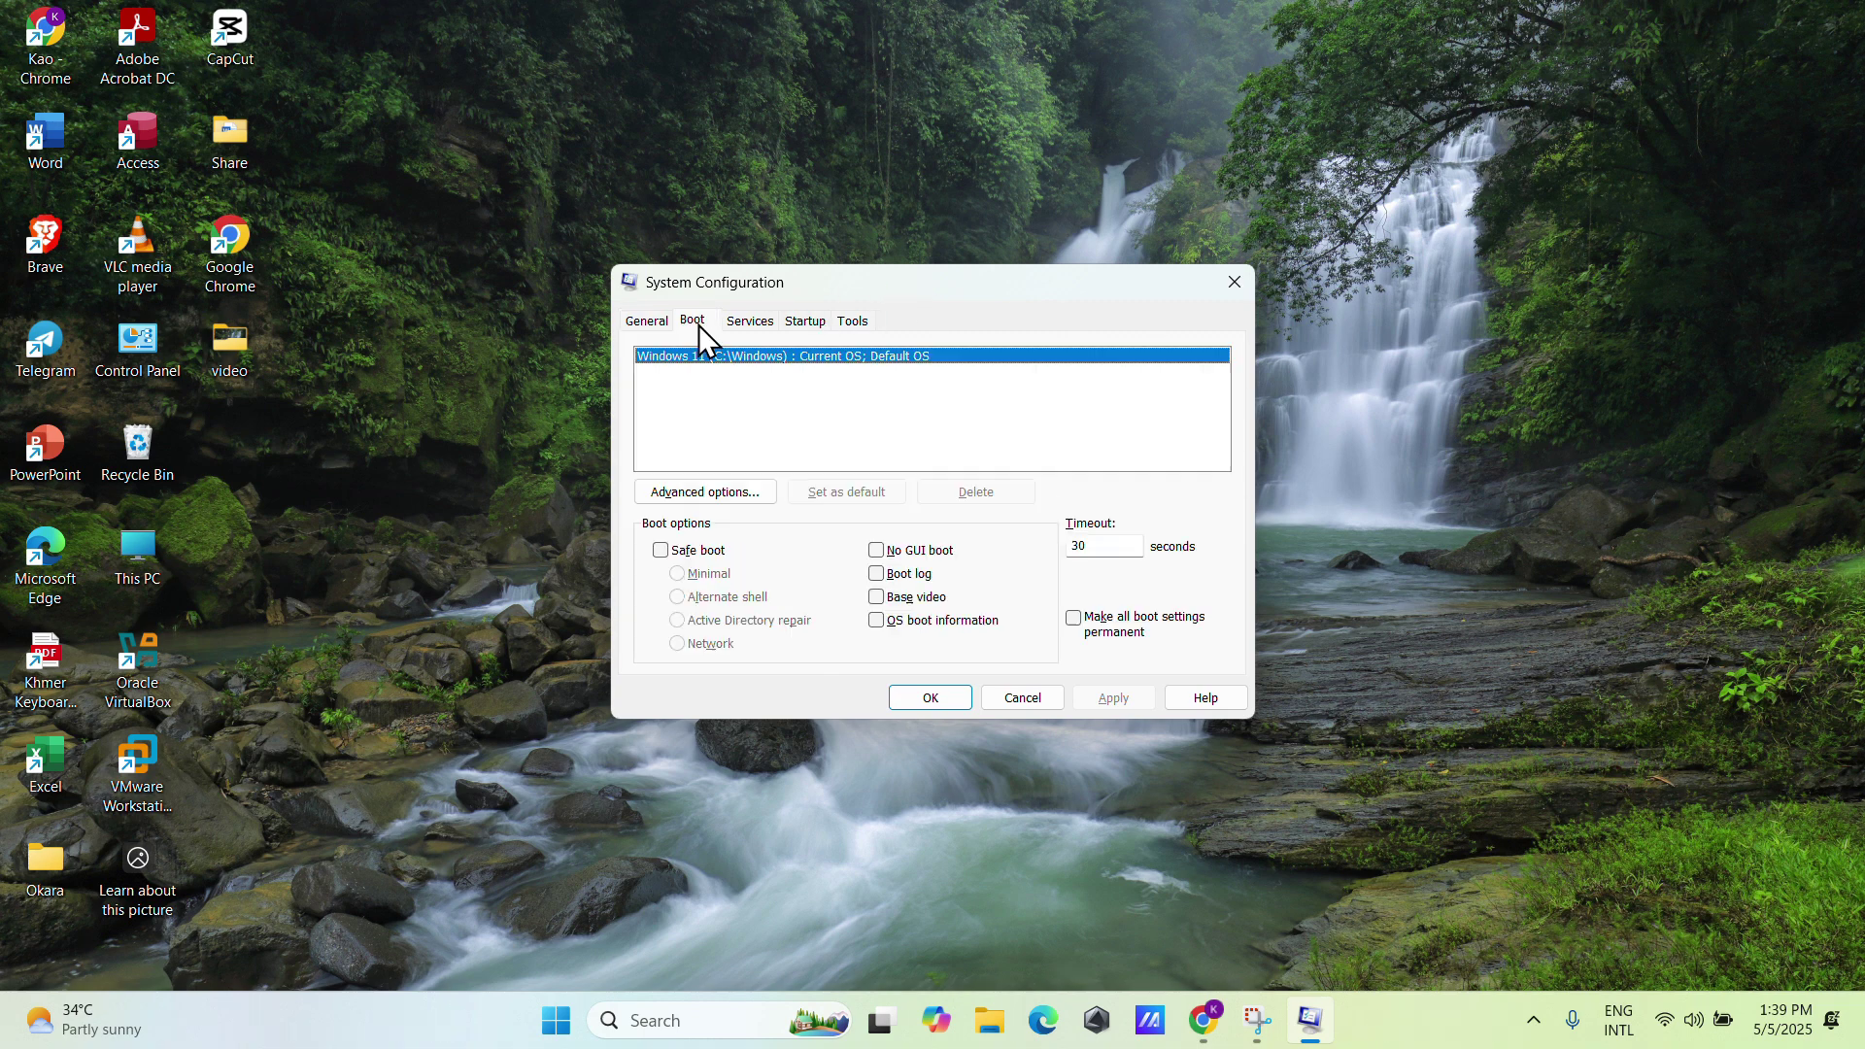
click(753, 322)
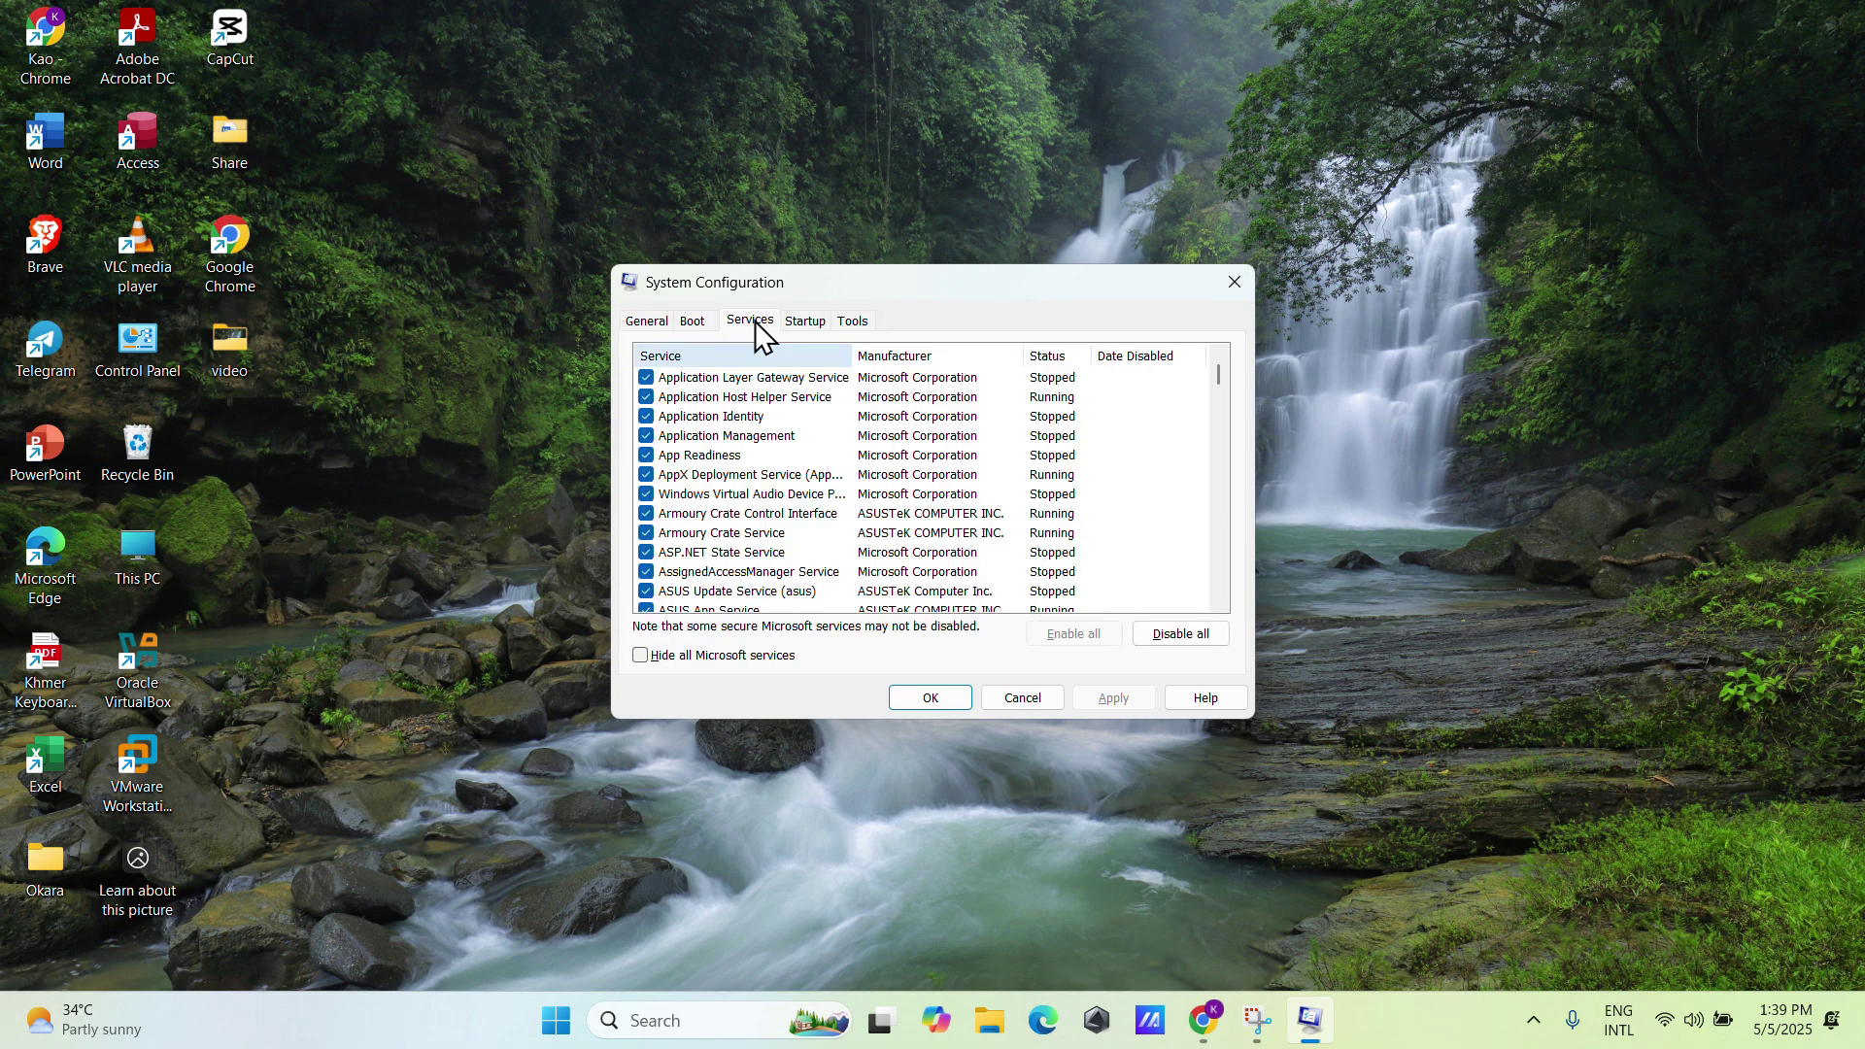
click(807, 330)
click(853, 322)
click(1233, 284)
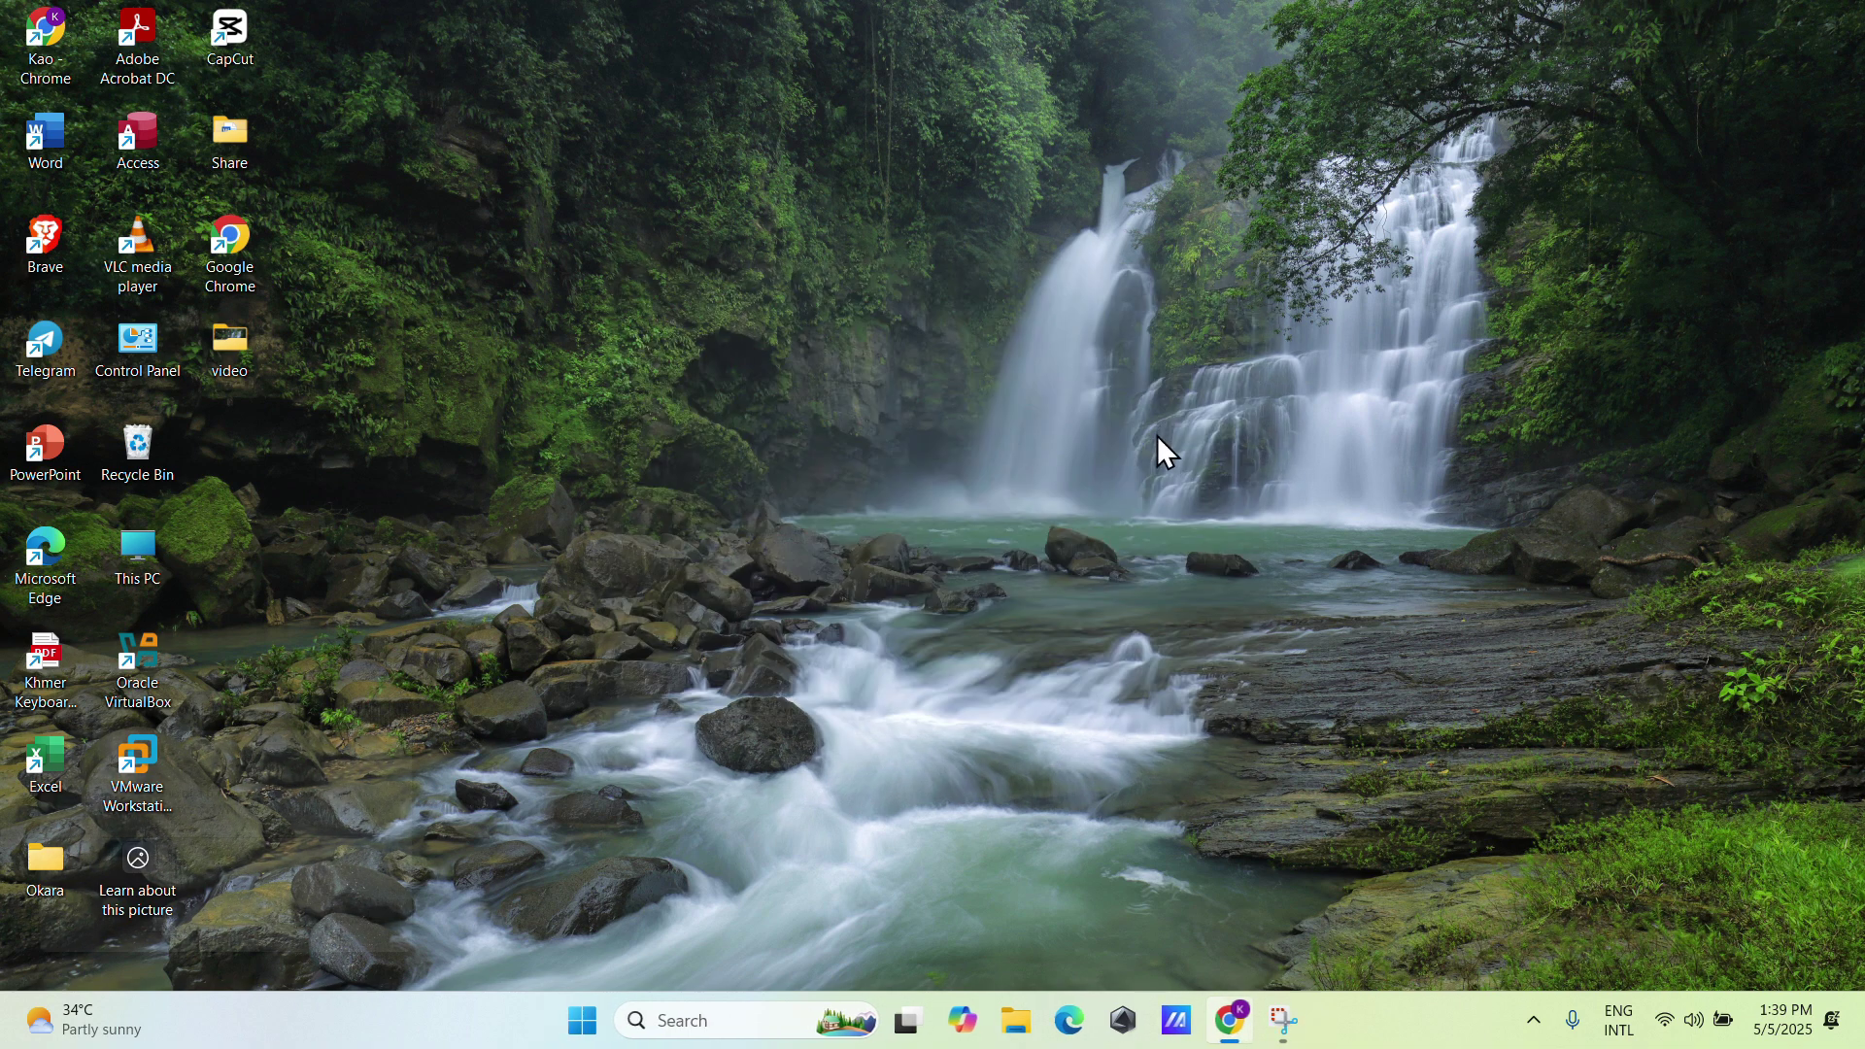
Step: Open Registry Editor by running the regedit command from the Run dialog
key(super+r)
text(re)
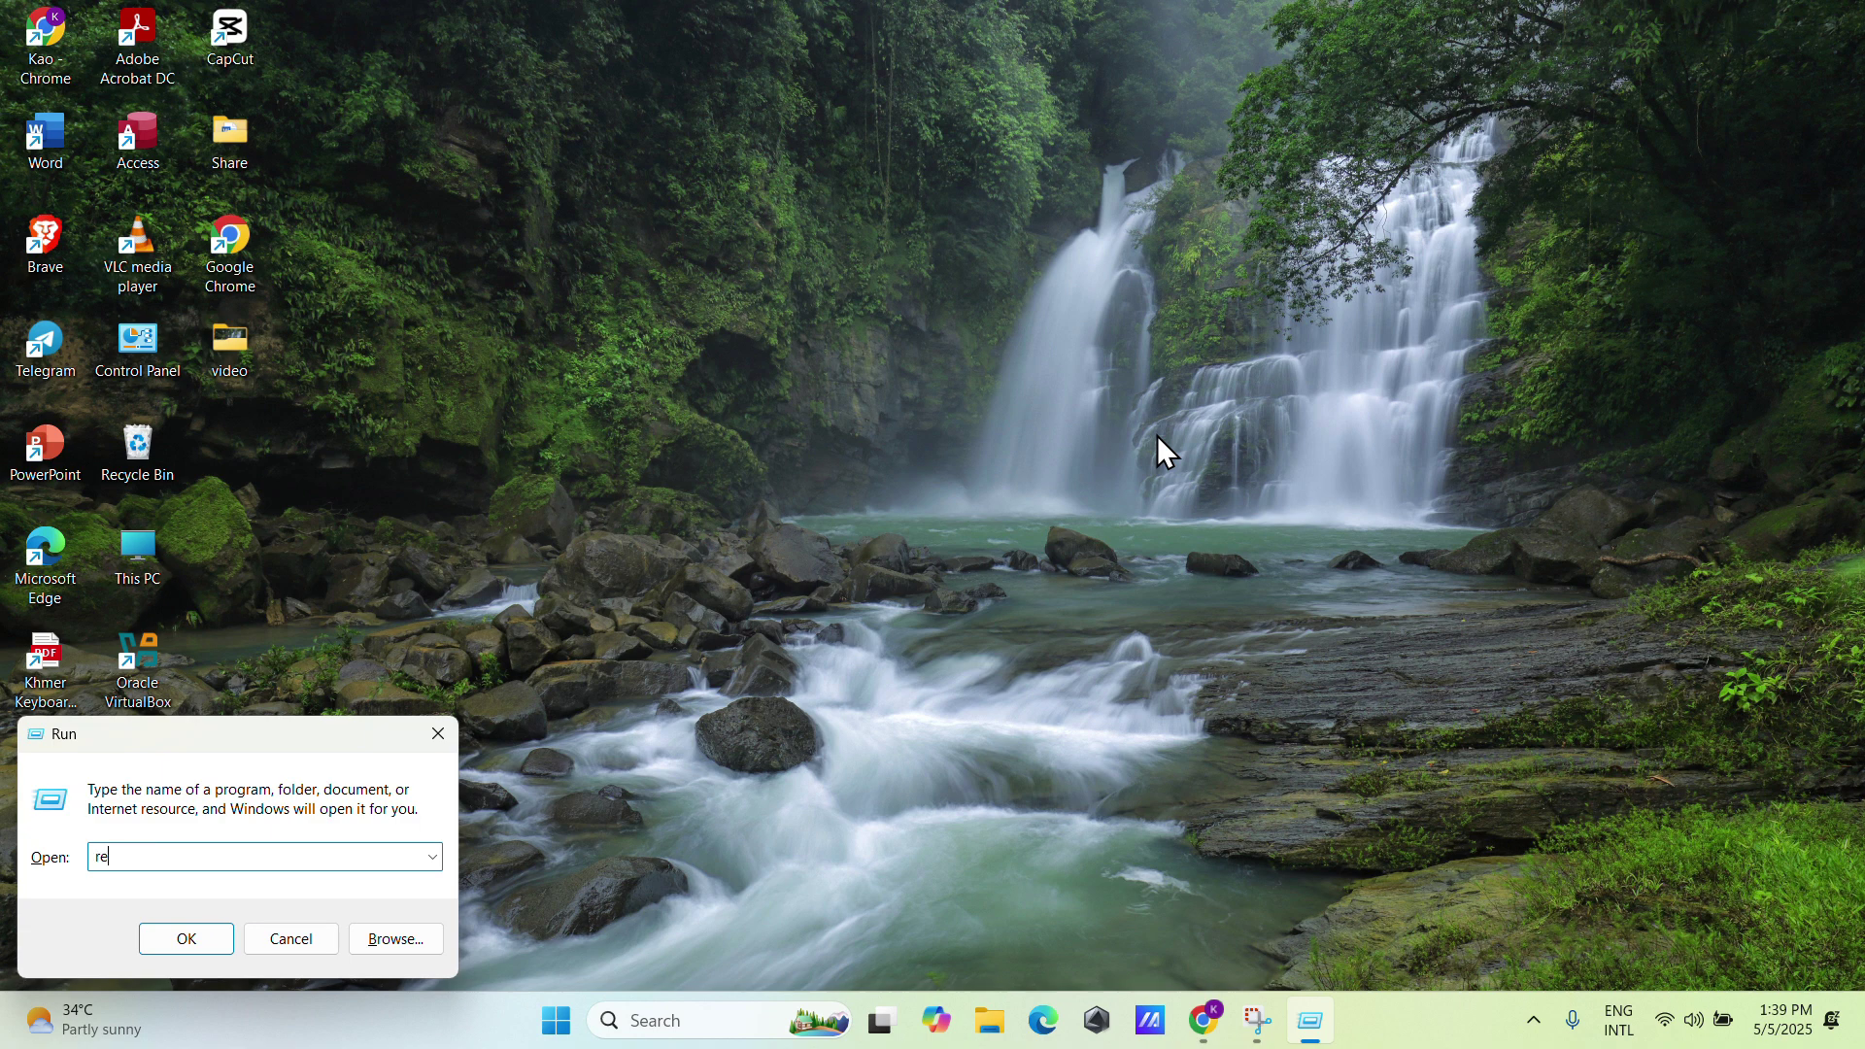
text(gedit)
click(185, 938)
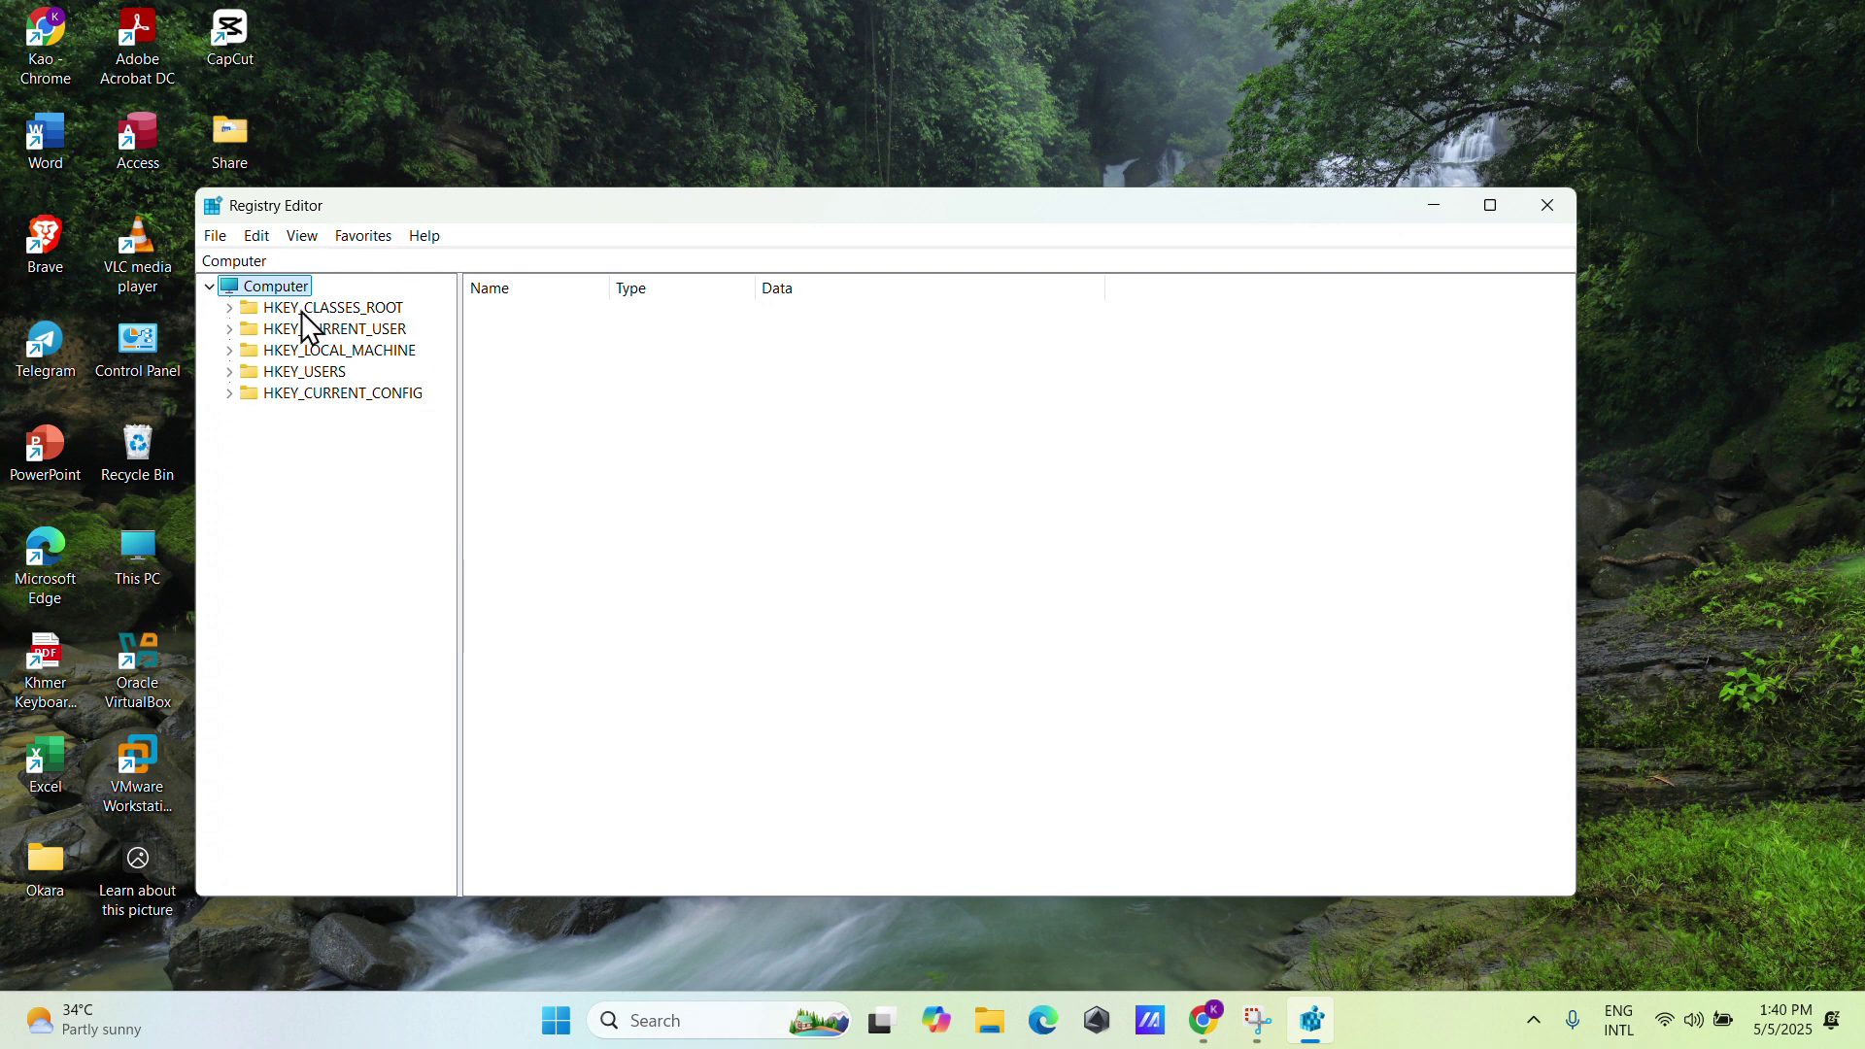
Step: Expand HKEY_CLASSES_ROOT to view its subkeys and values, and close Registry Editor
click(230, 307)
scroll(316, 437, down, 5)
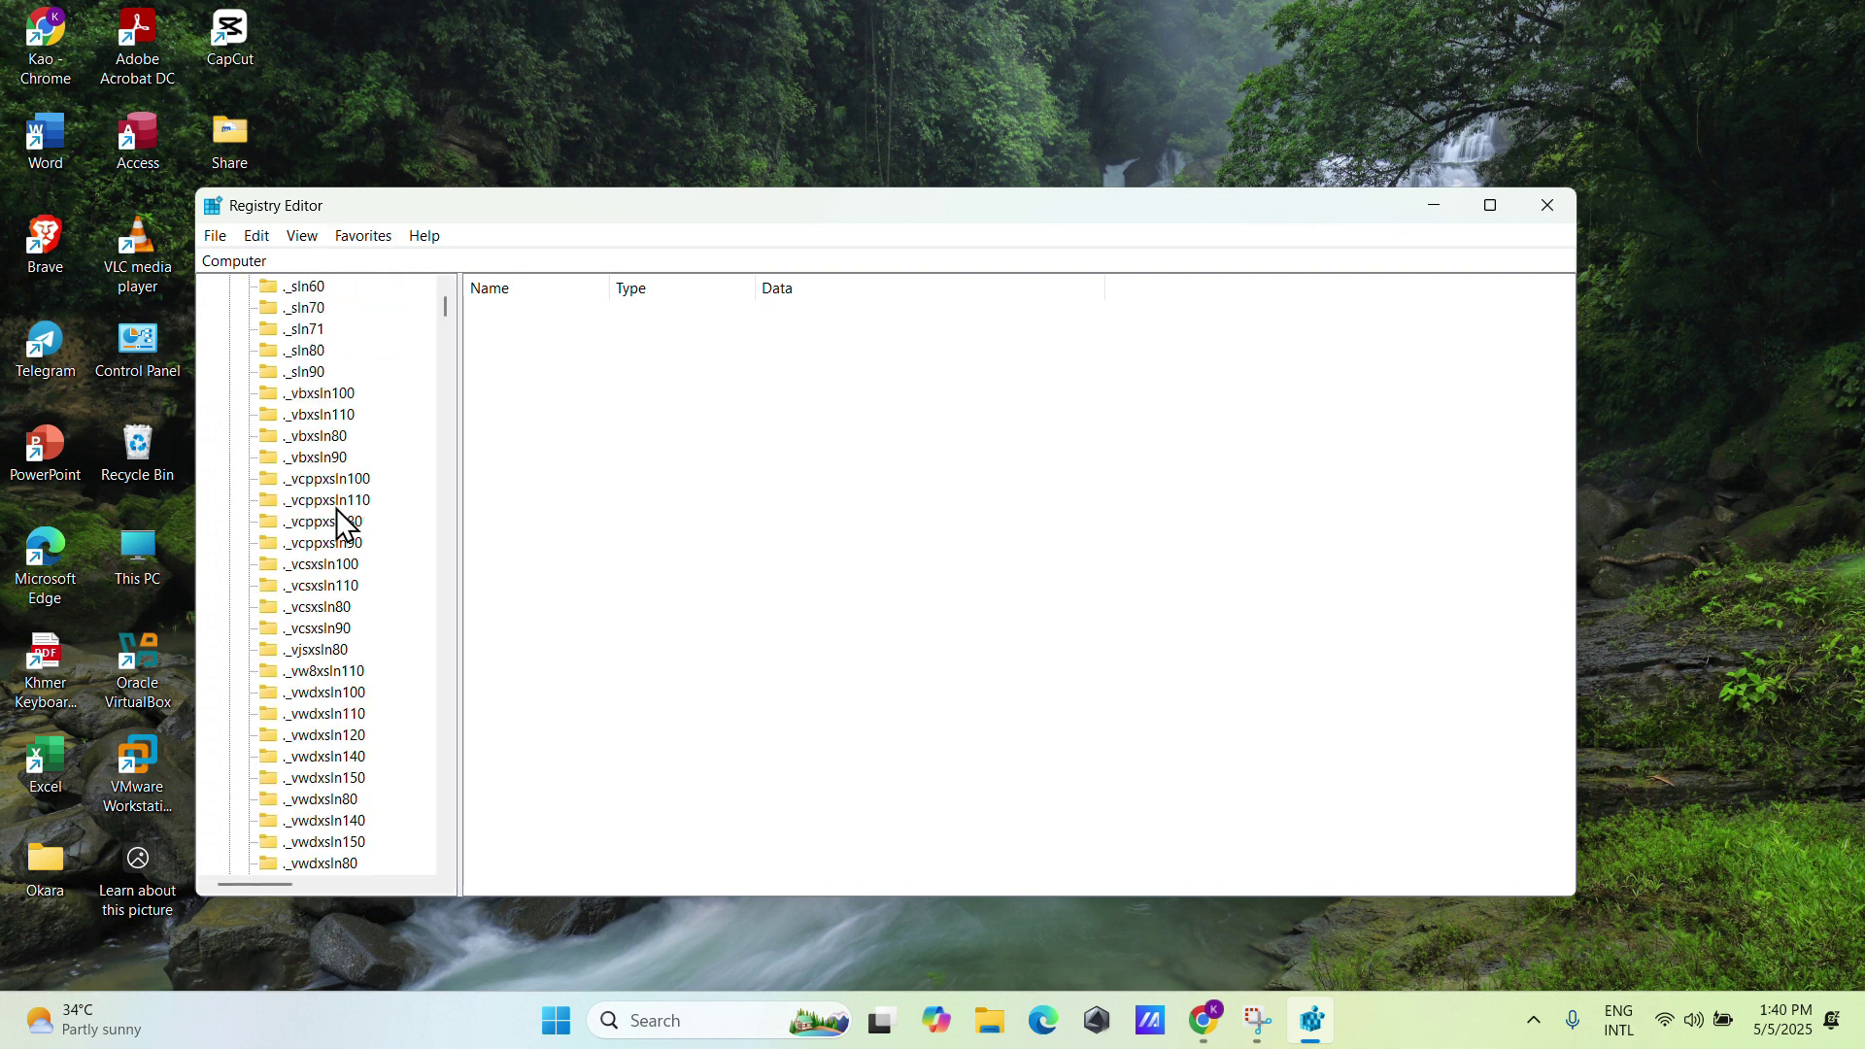
scroll(320, 509, up, 4)
click(306, 309)
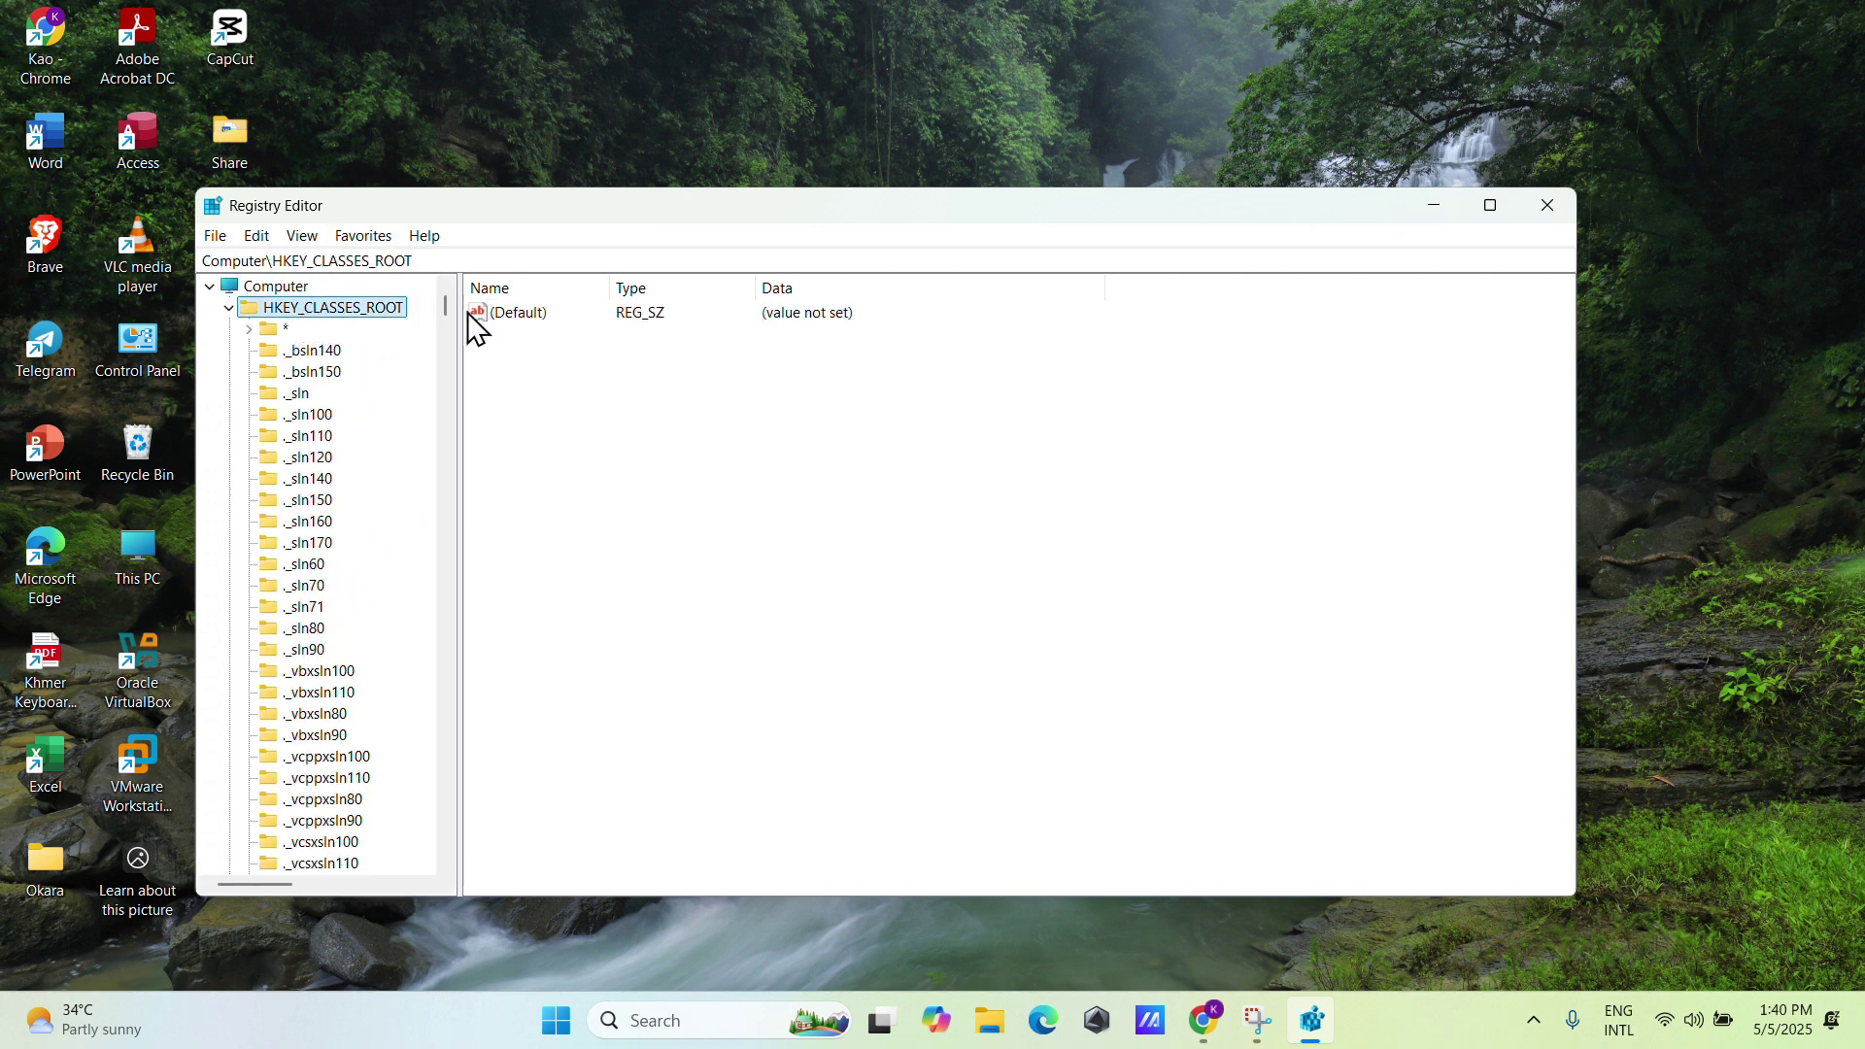
click(1545, 207)
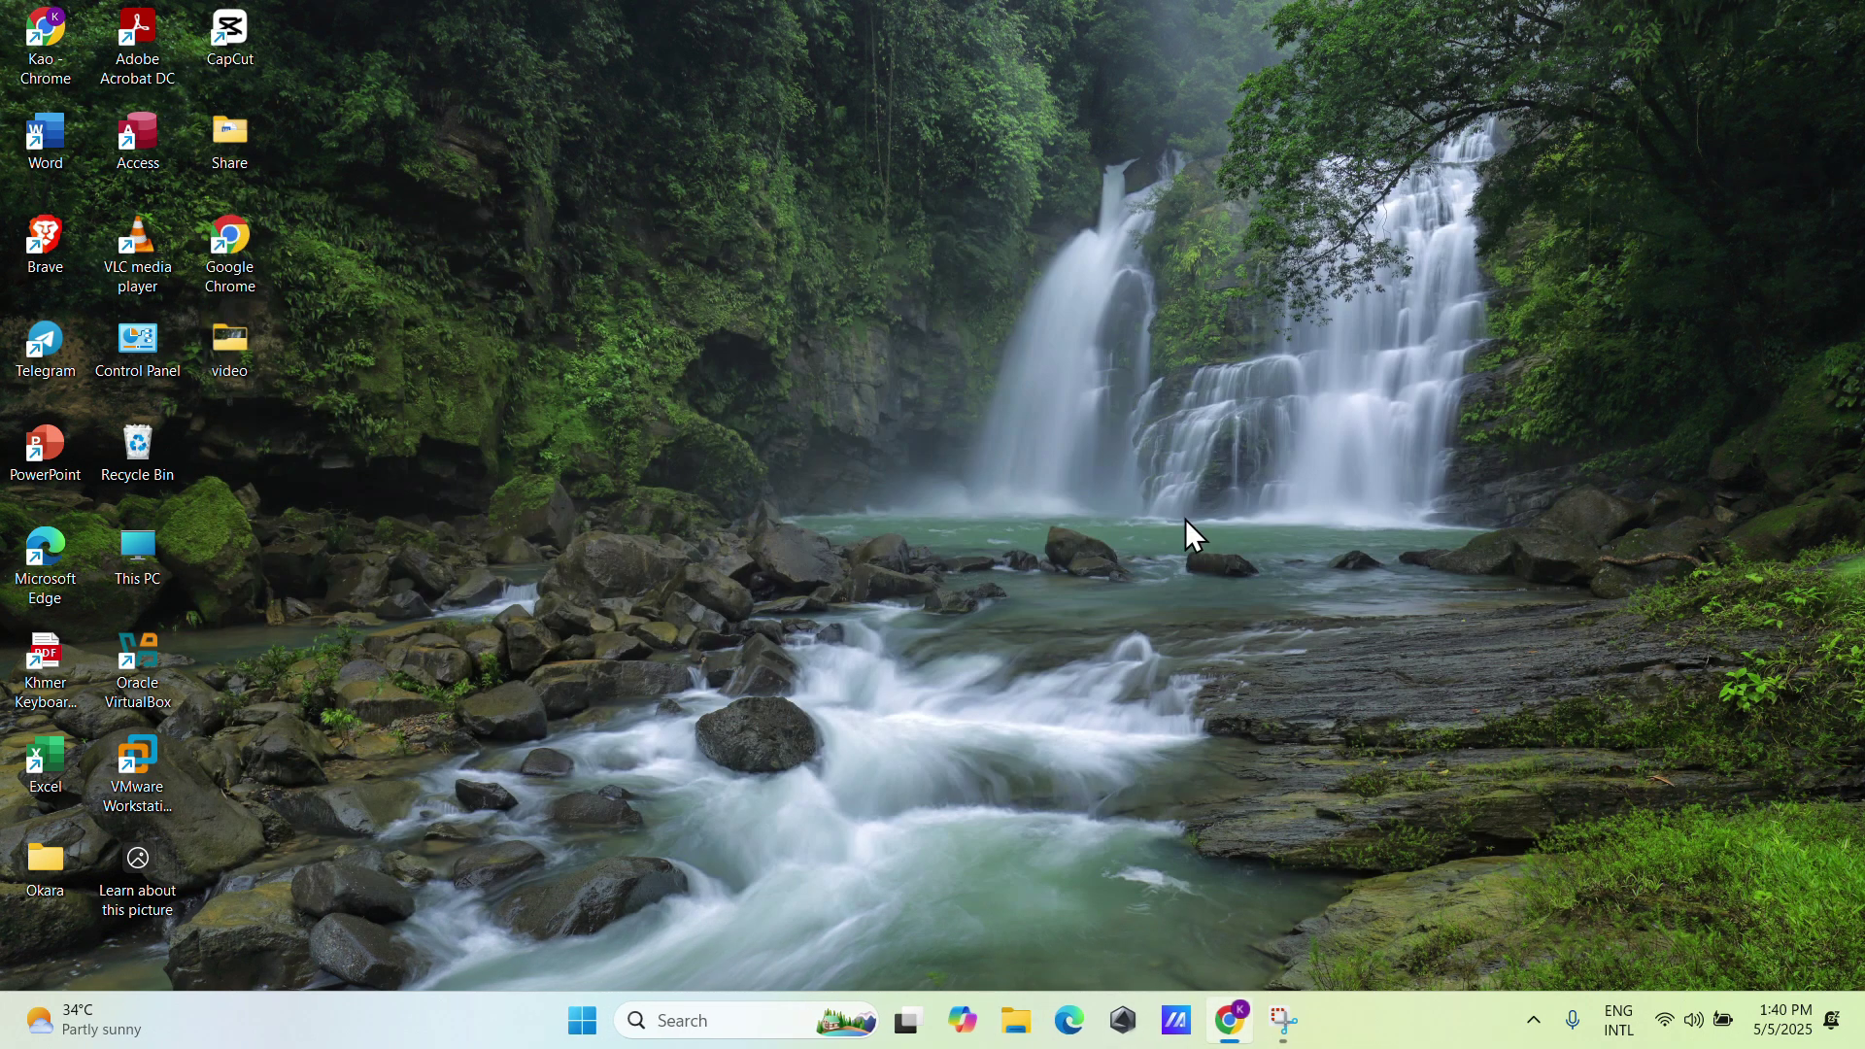
Step: Open the Services console by running services.msc from the Run dialog, and close it
key(super+r)
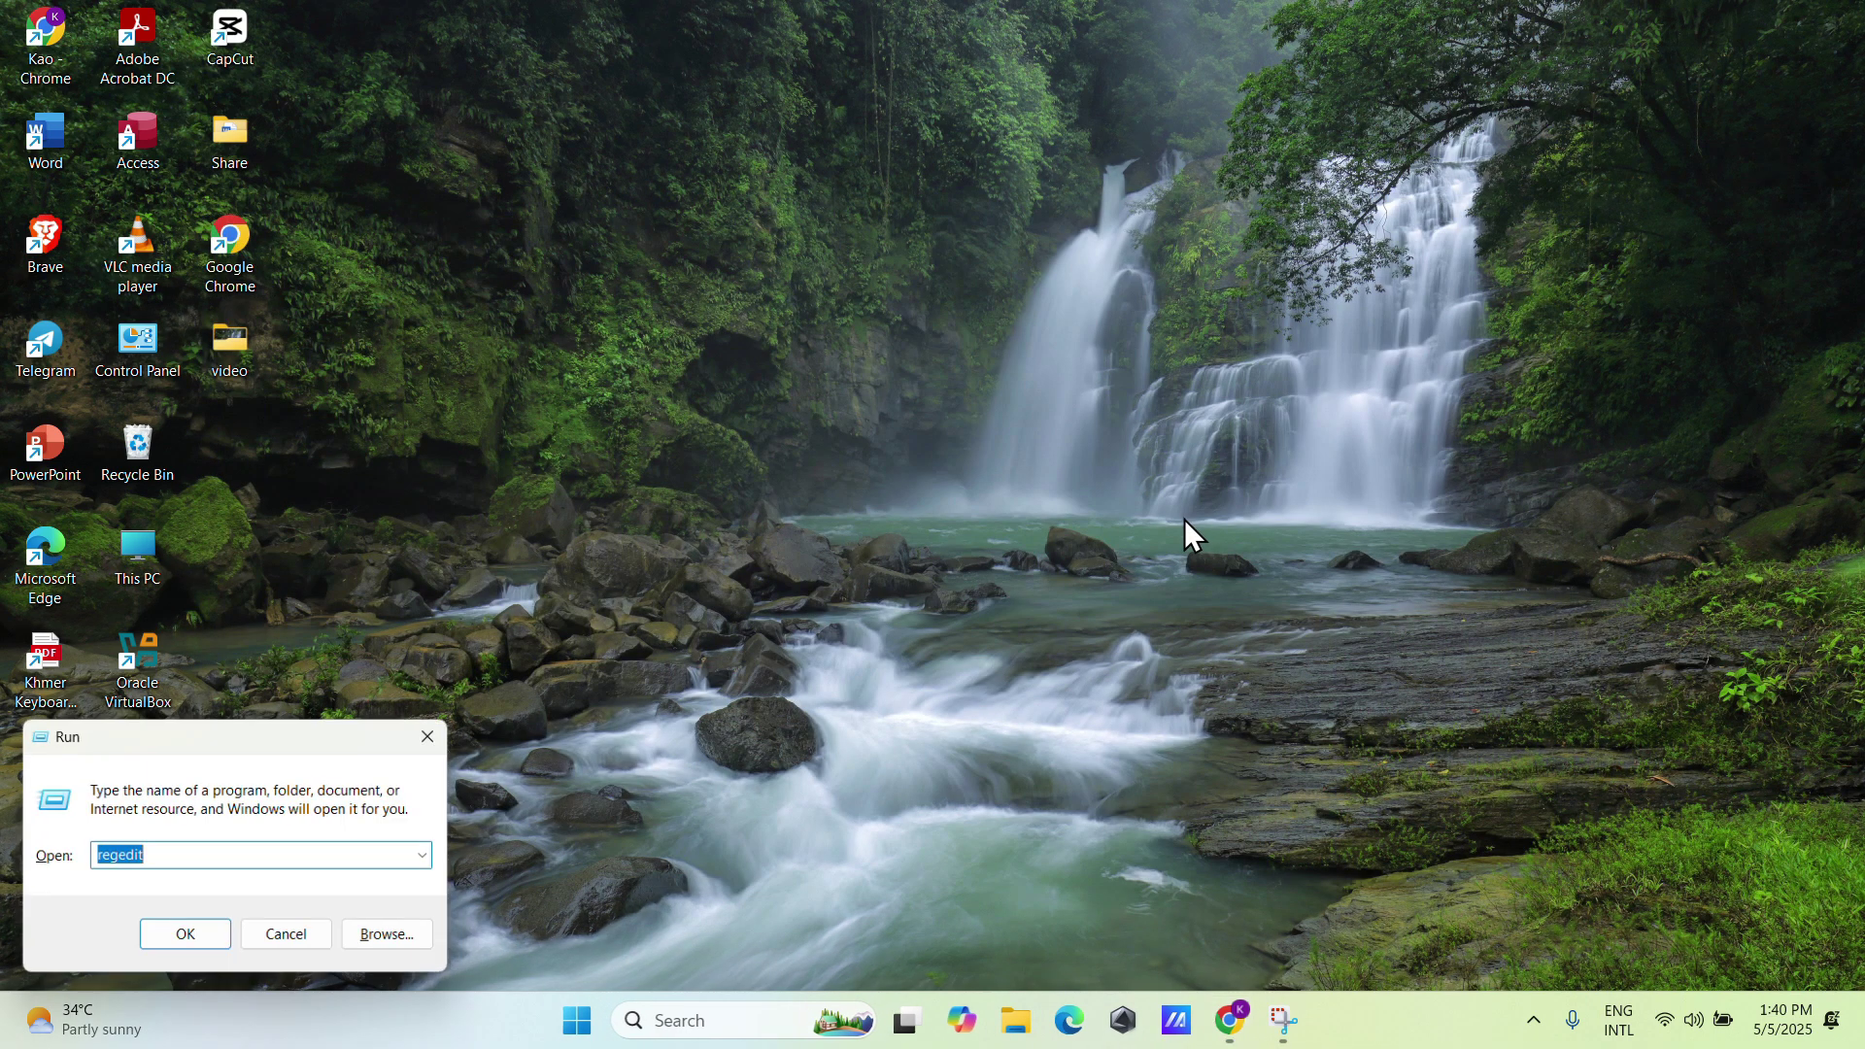
text(ser)
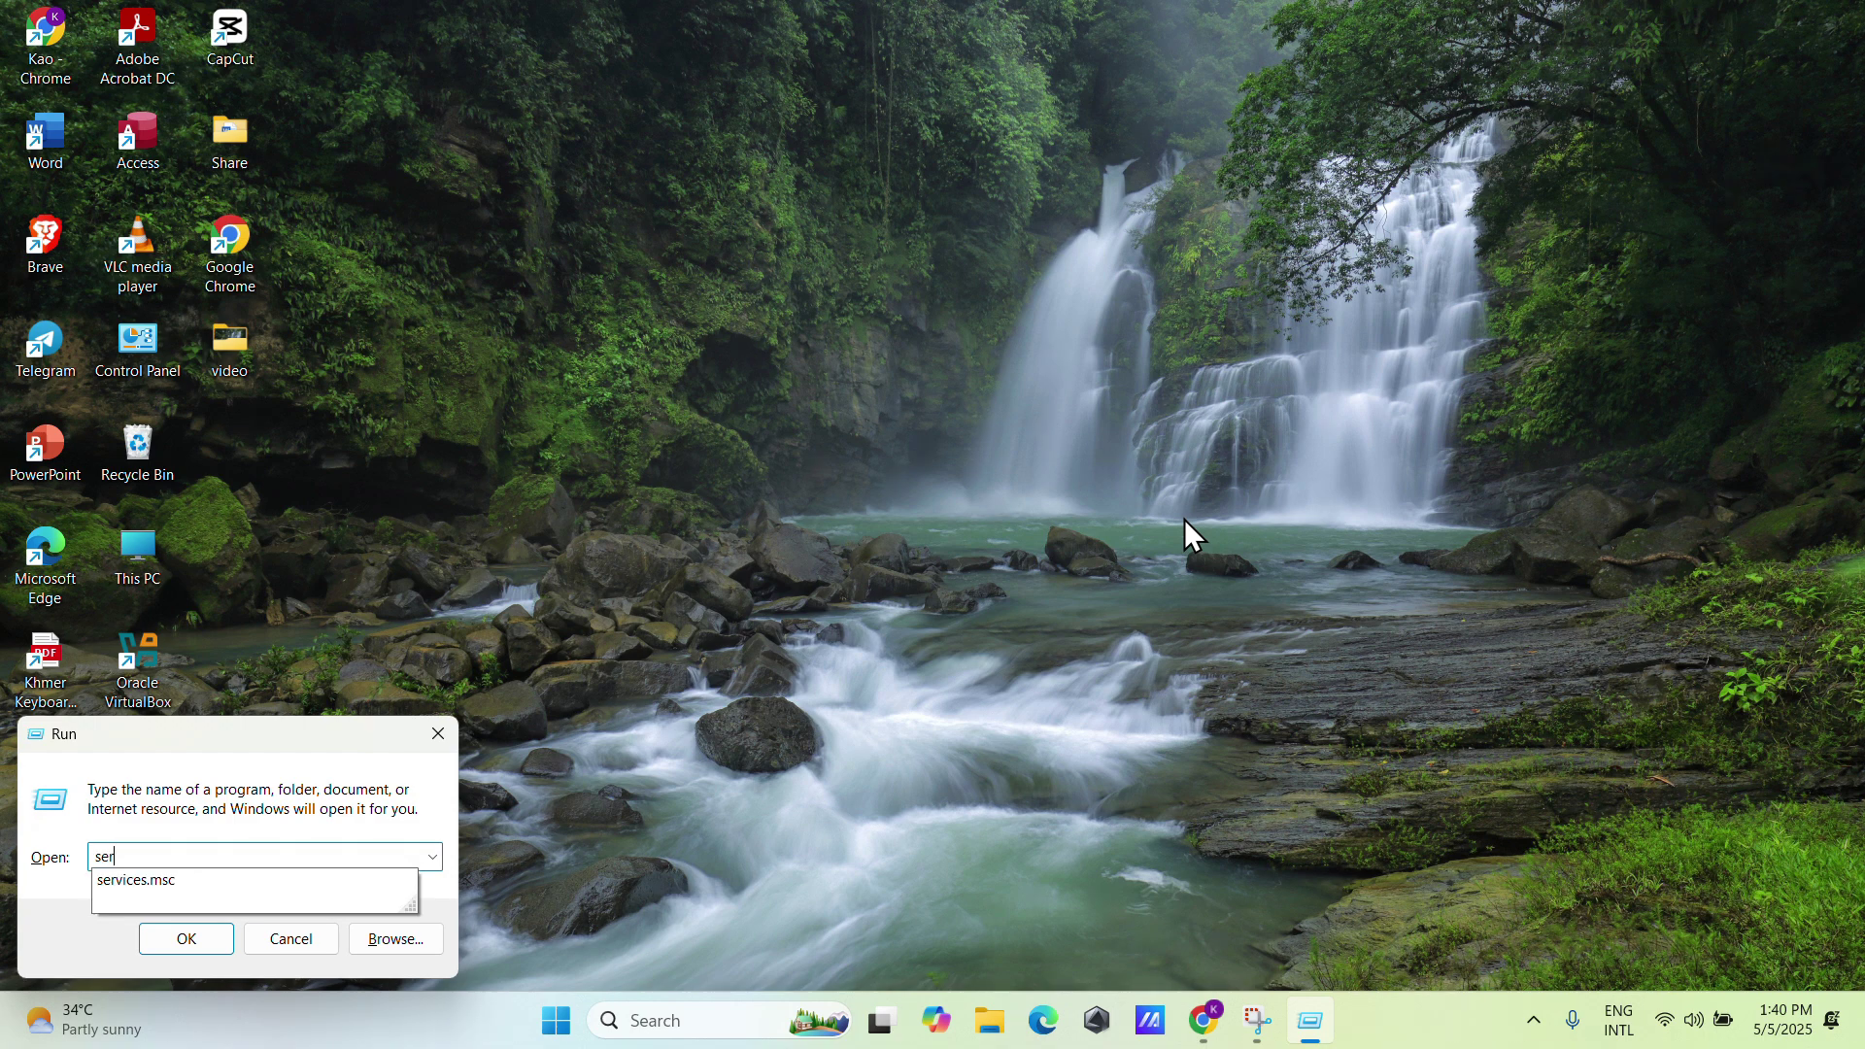
key(Down)
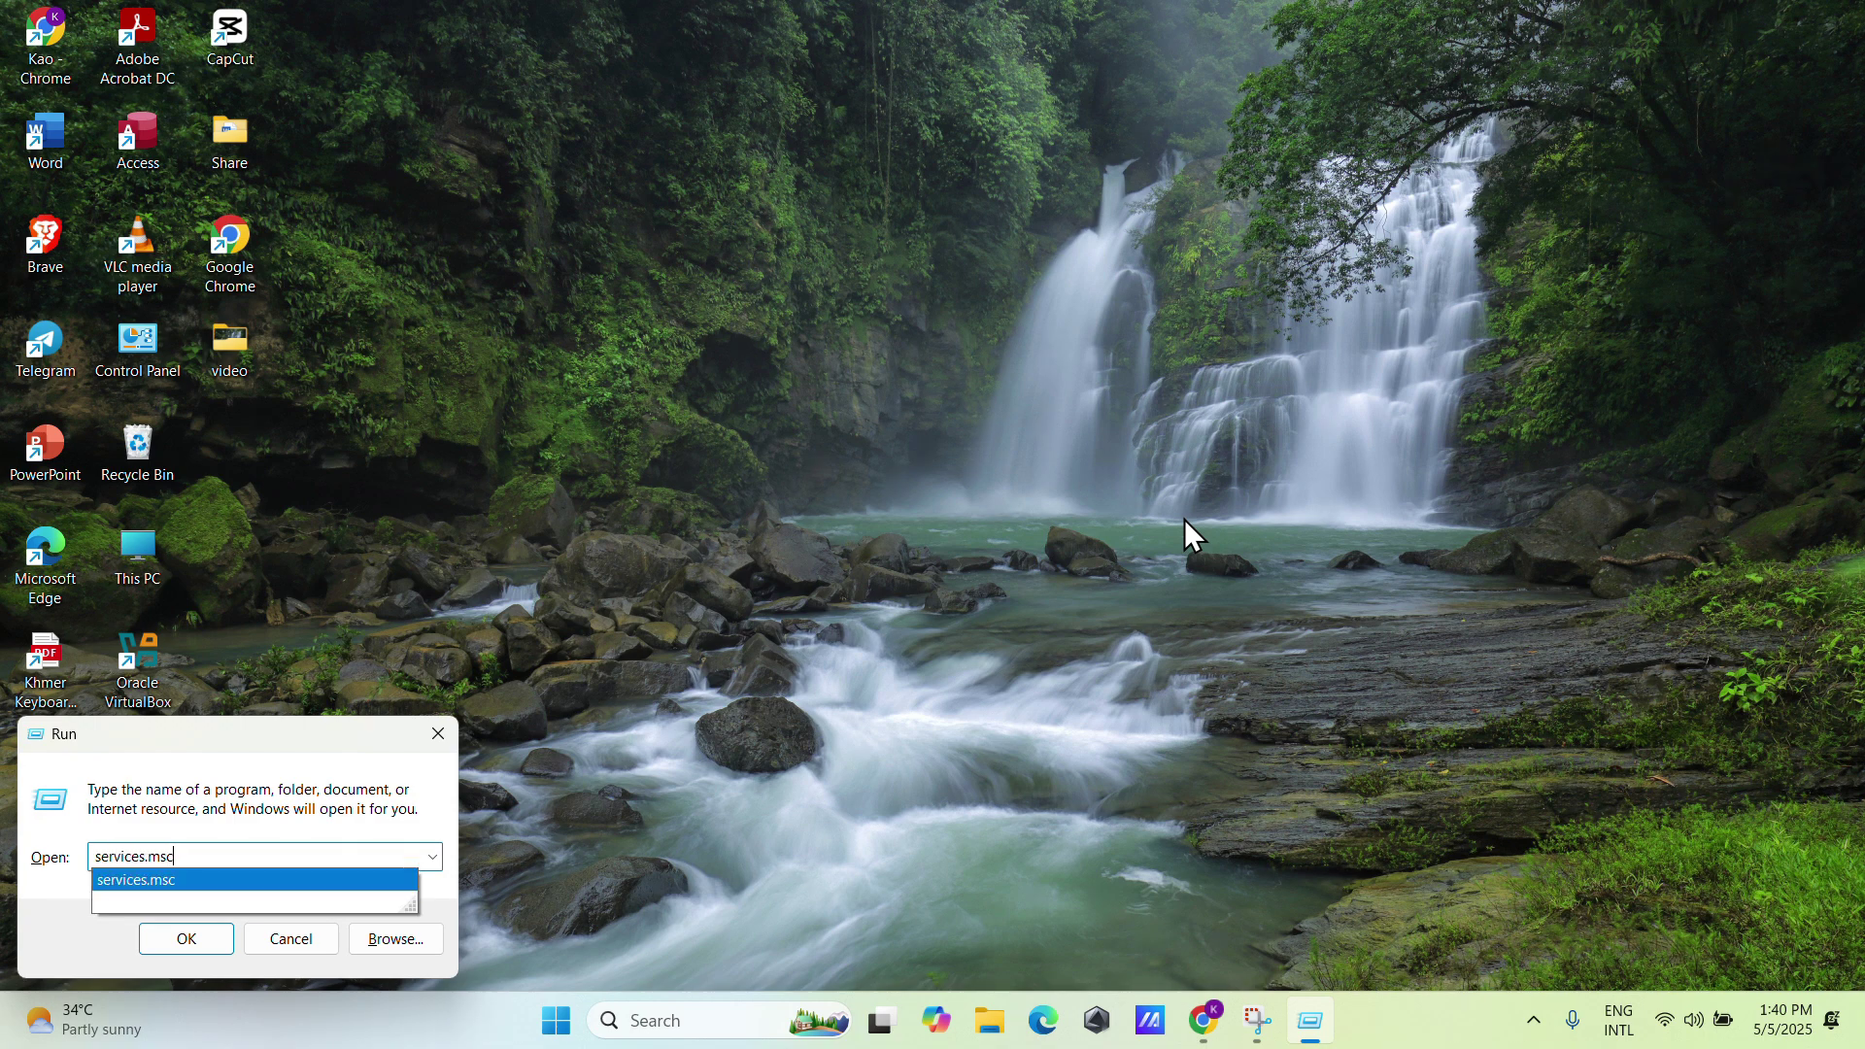
key(Return)
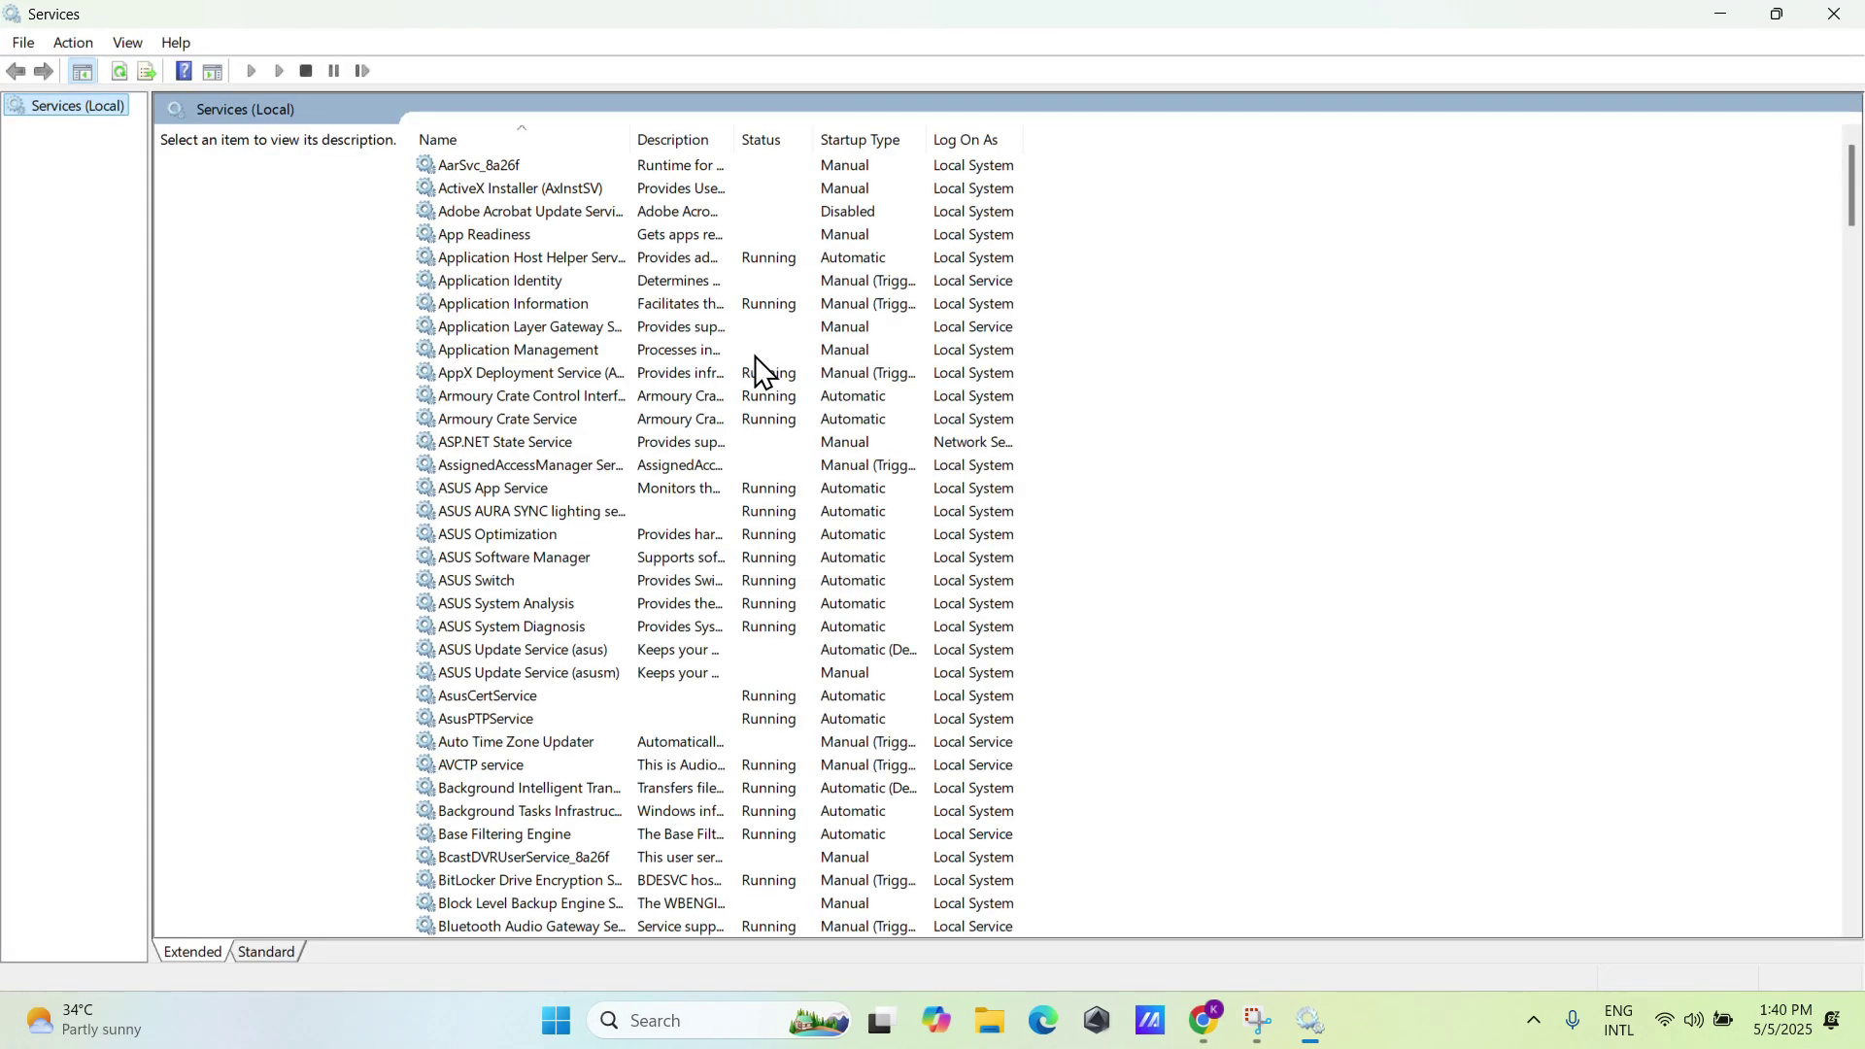
click(1834, 16)
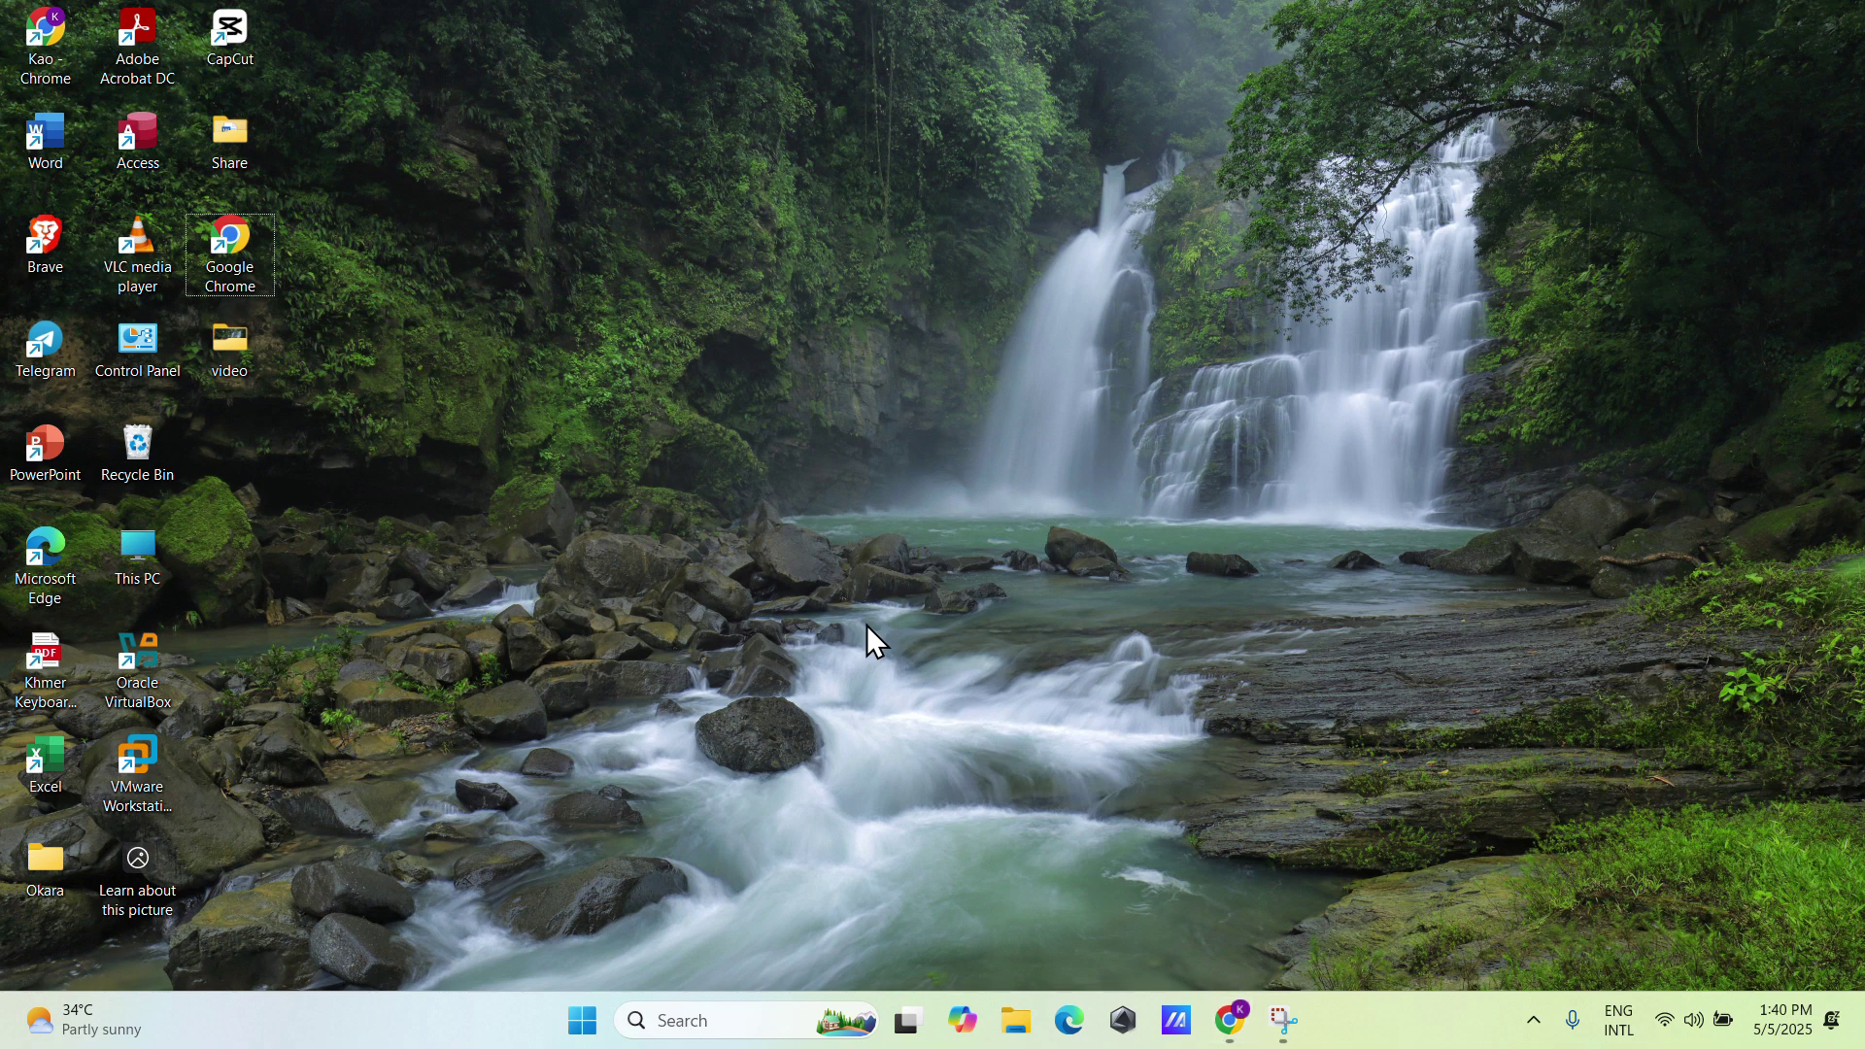
Step: Open Control Panel by running the control command from the Run dialog
key(super+r)
text(control)
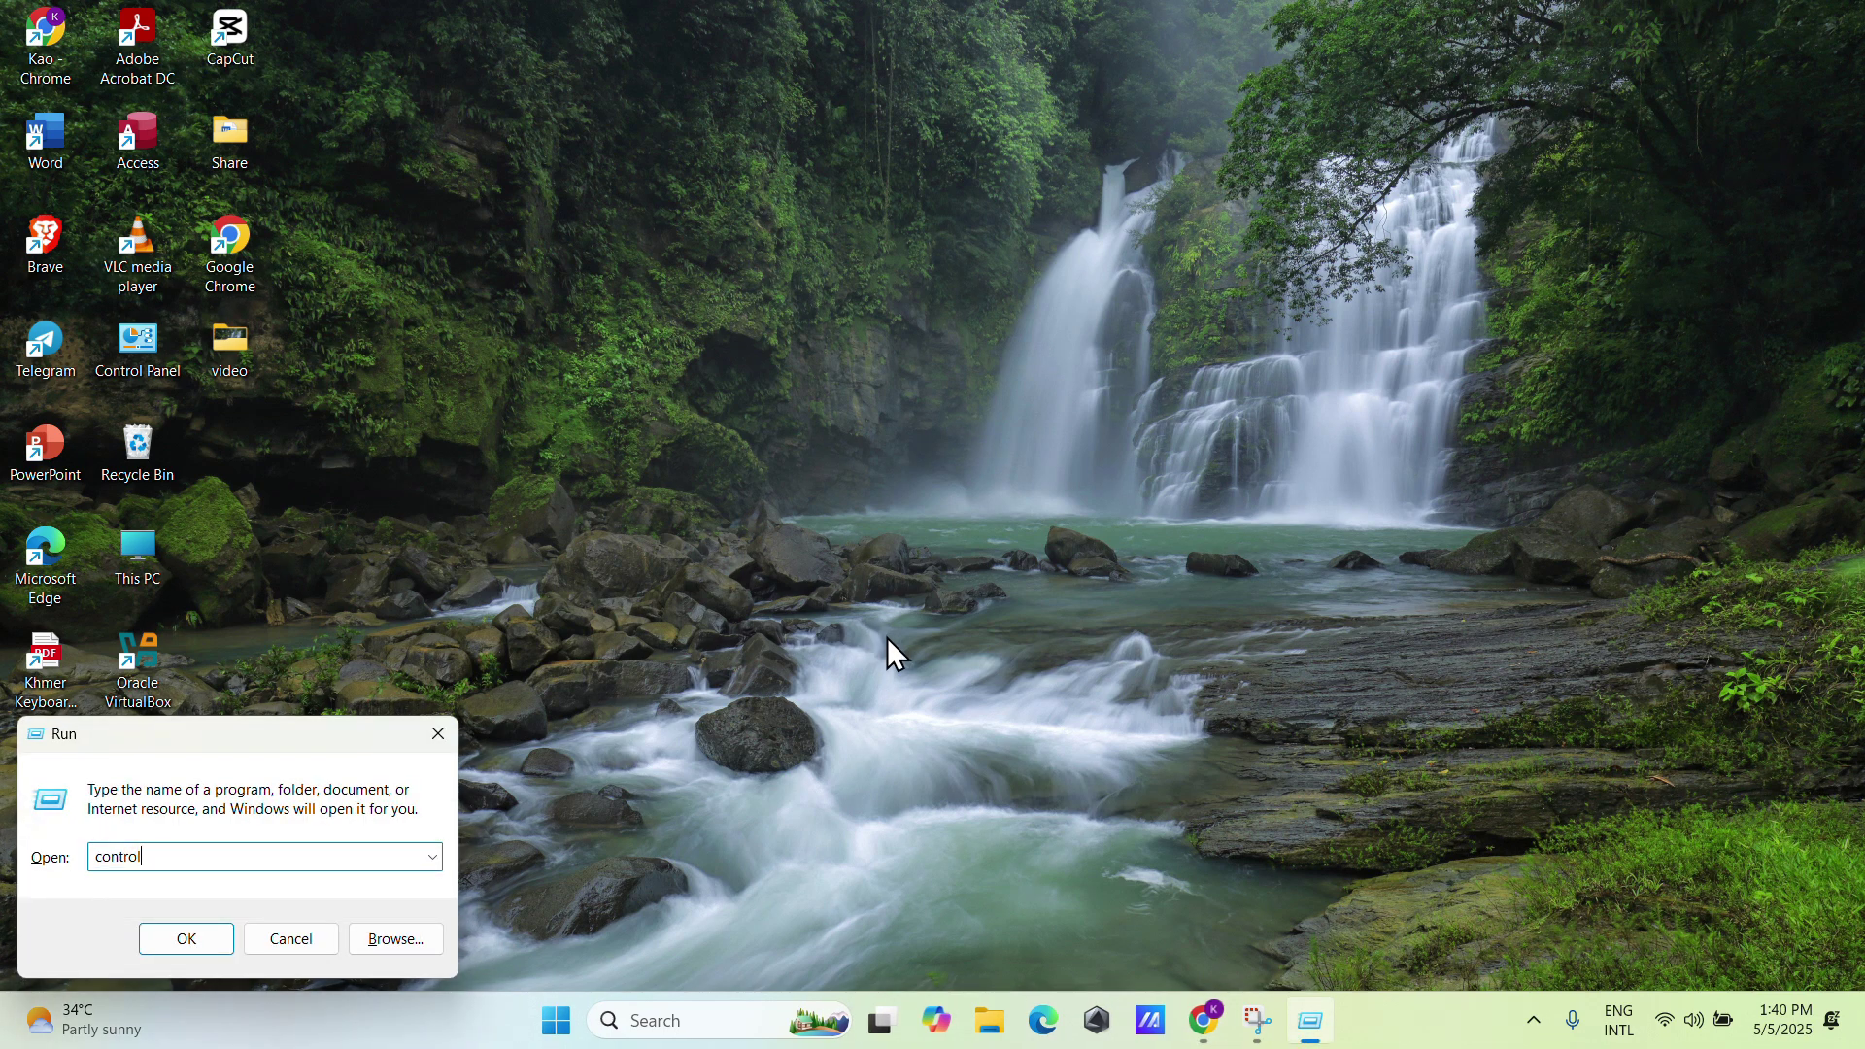
key(Return)
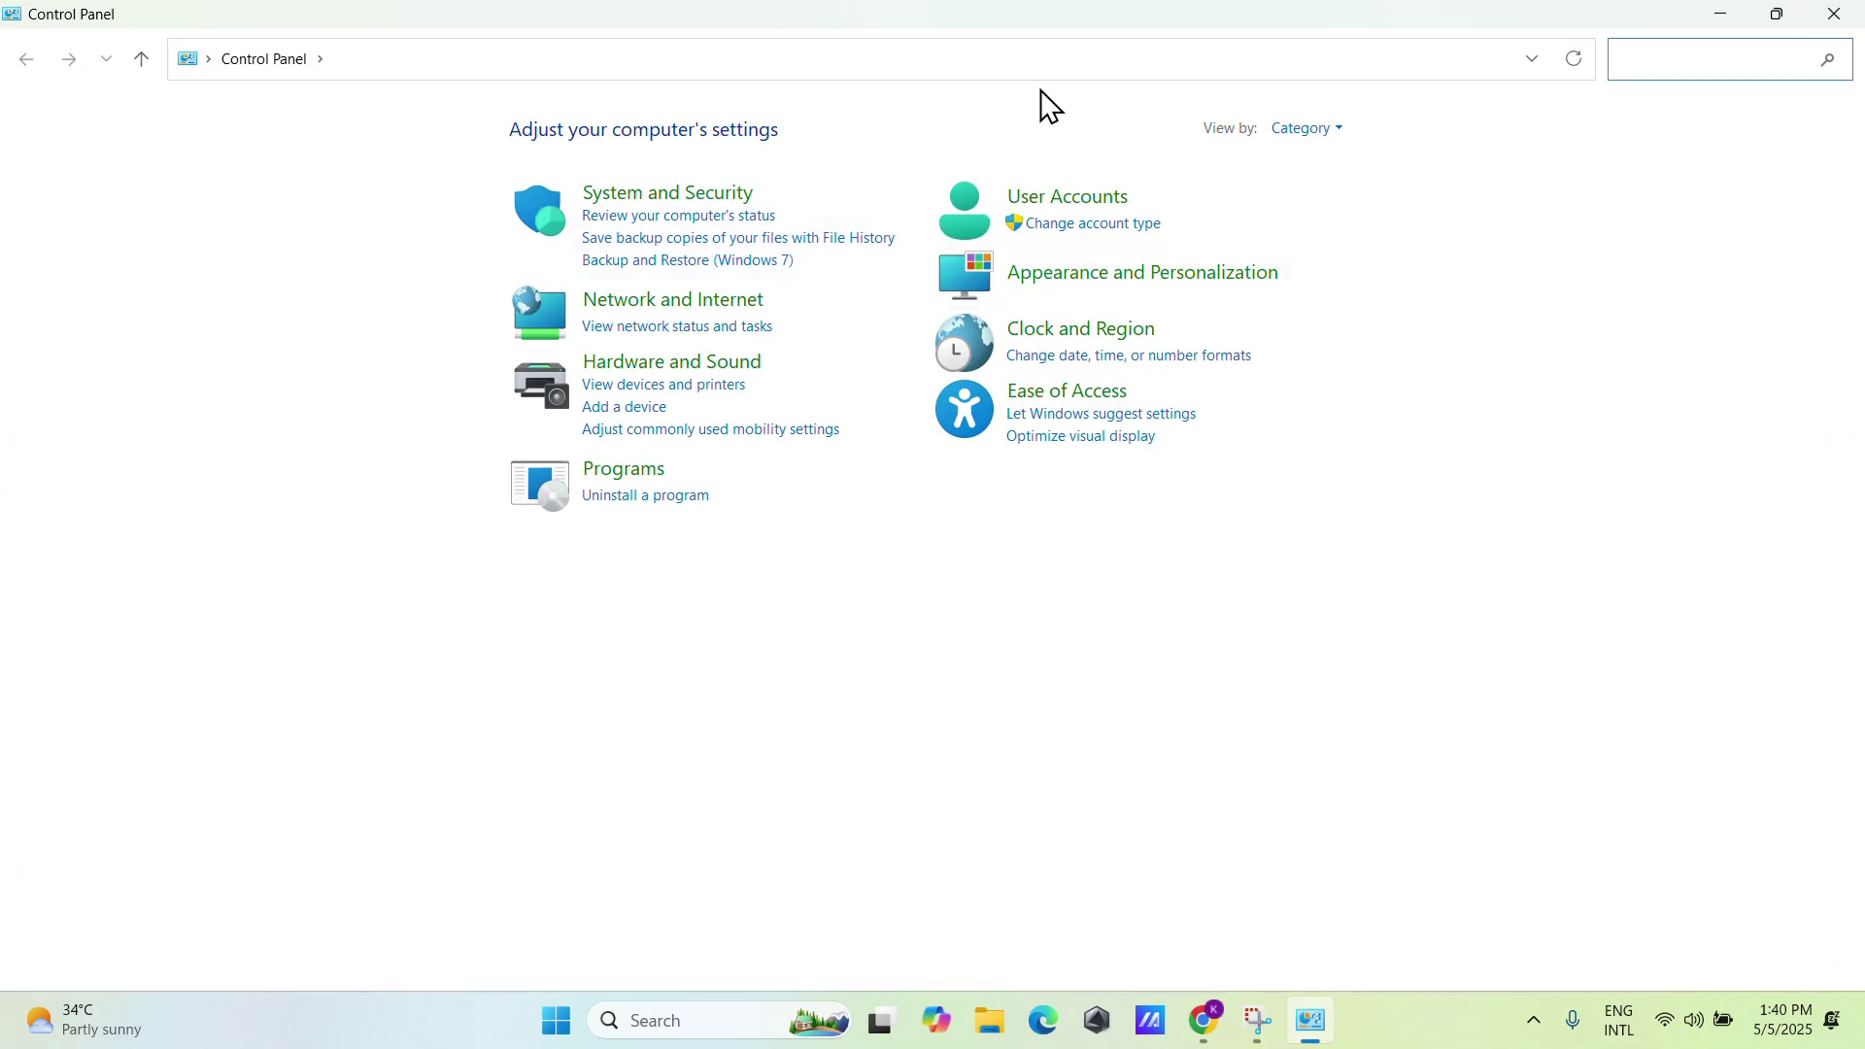
Step: View the installed programs list and the Network and Internet category in Control Panel, and close the window
click(666, 499)
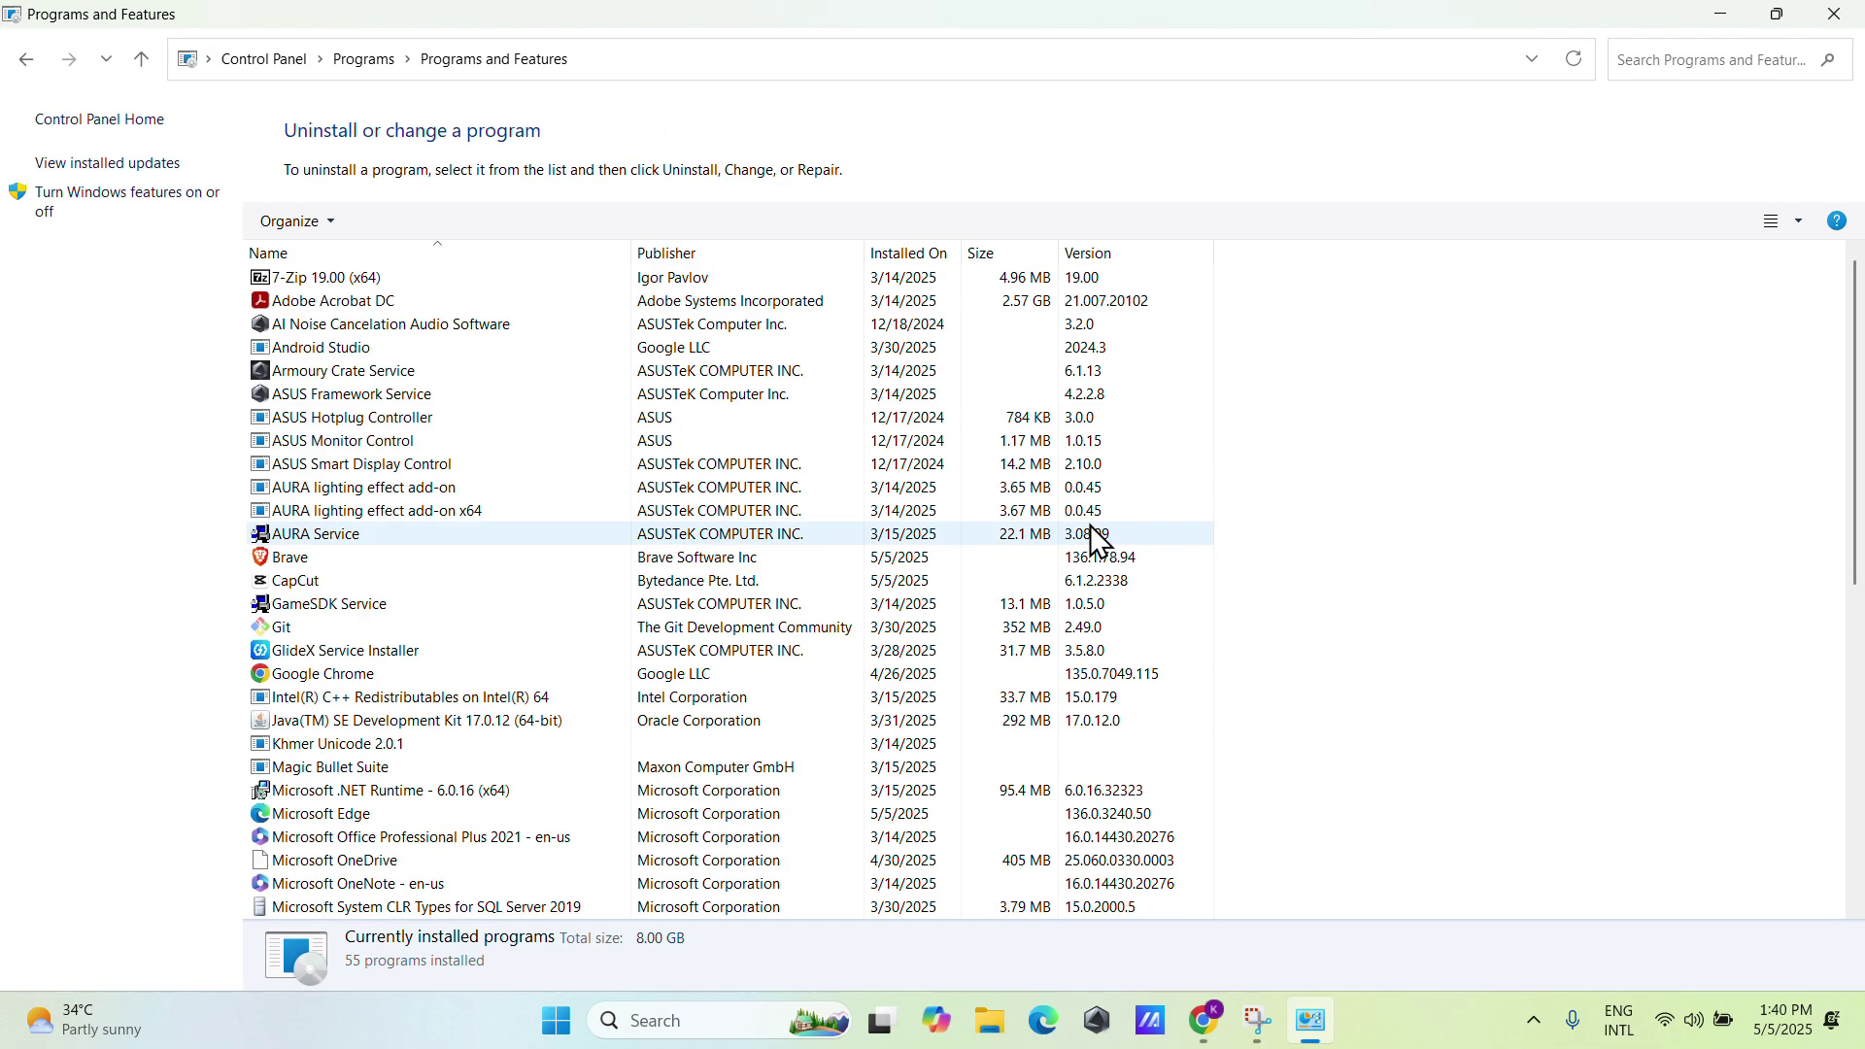
click(368, 60)
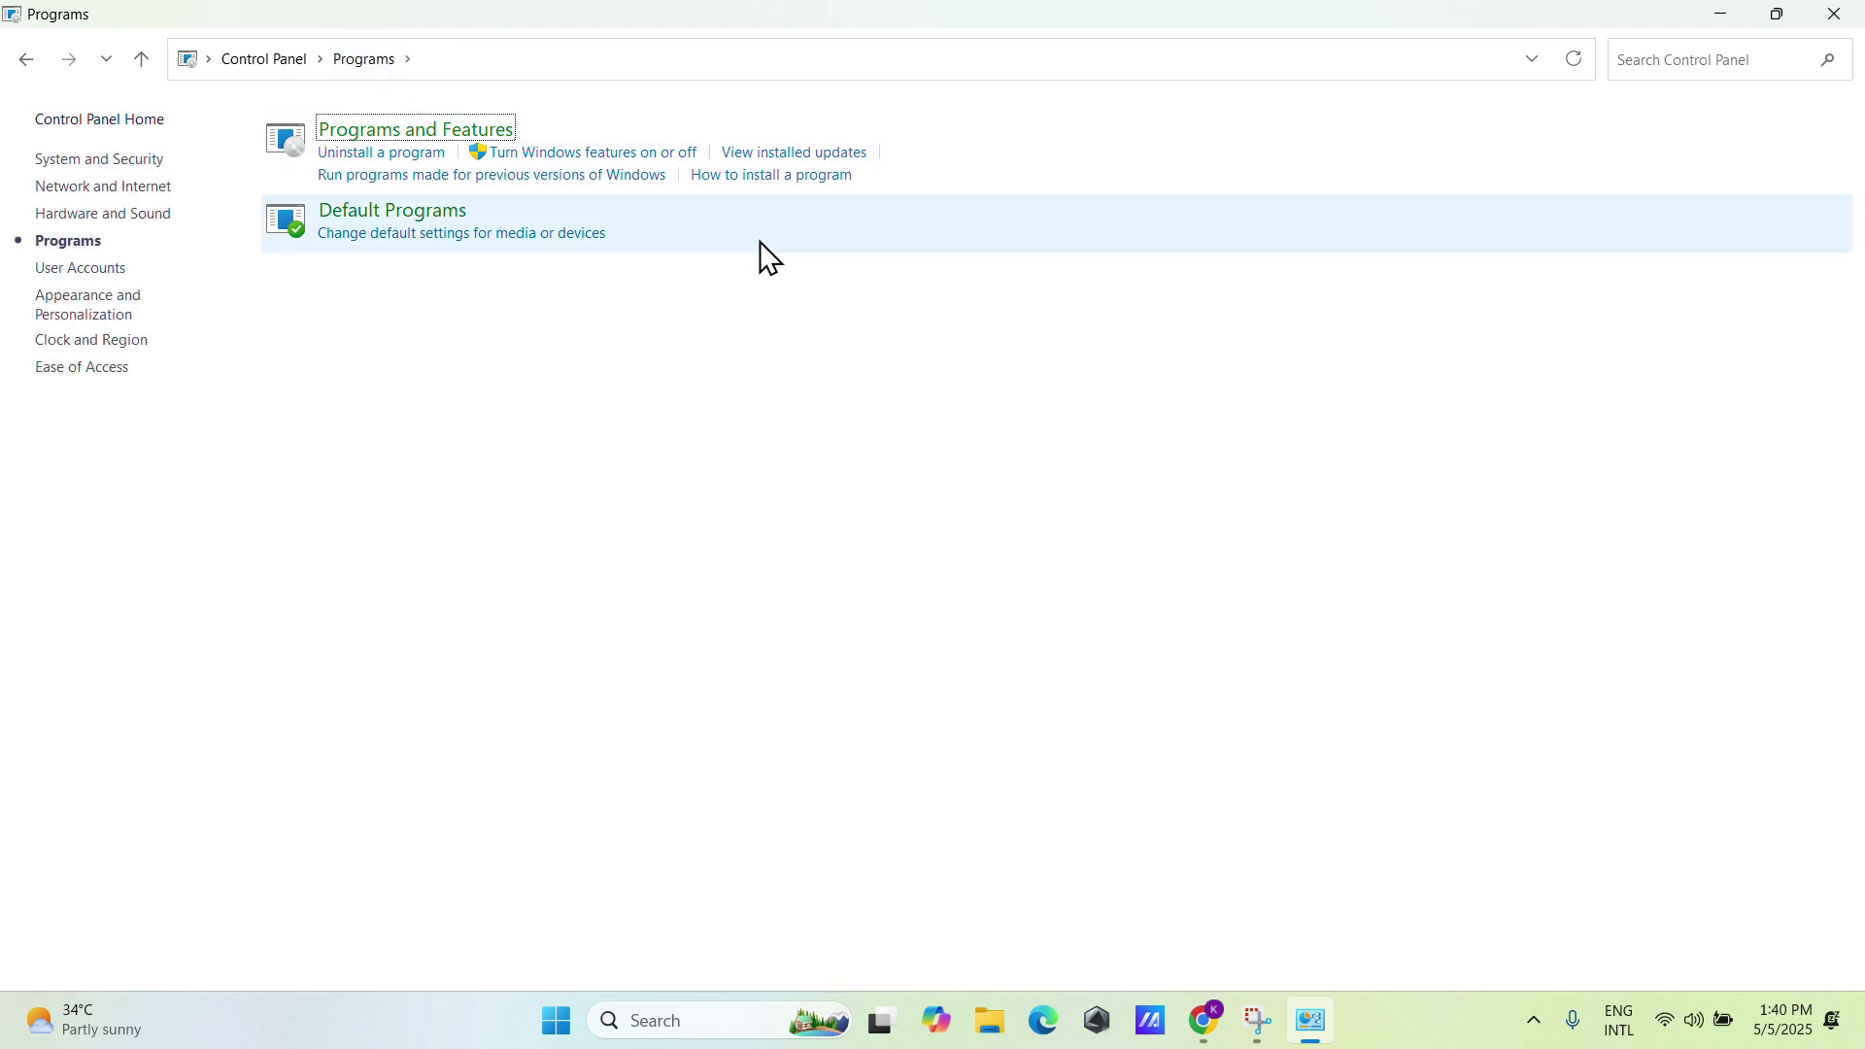
click(292, 62)
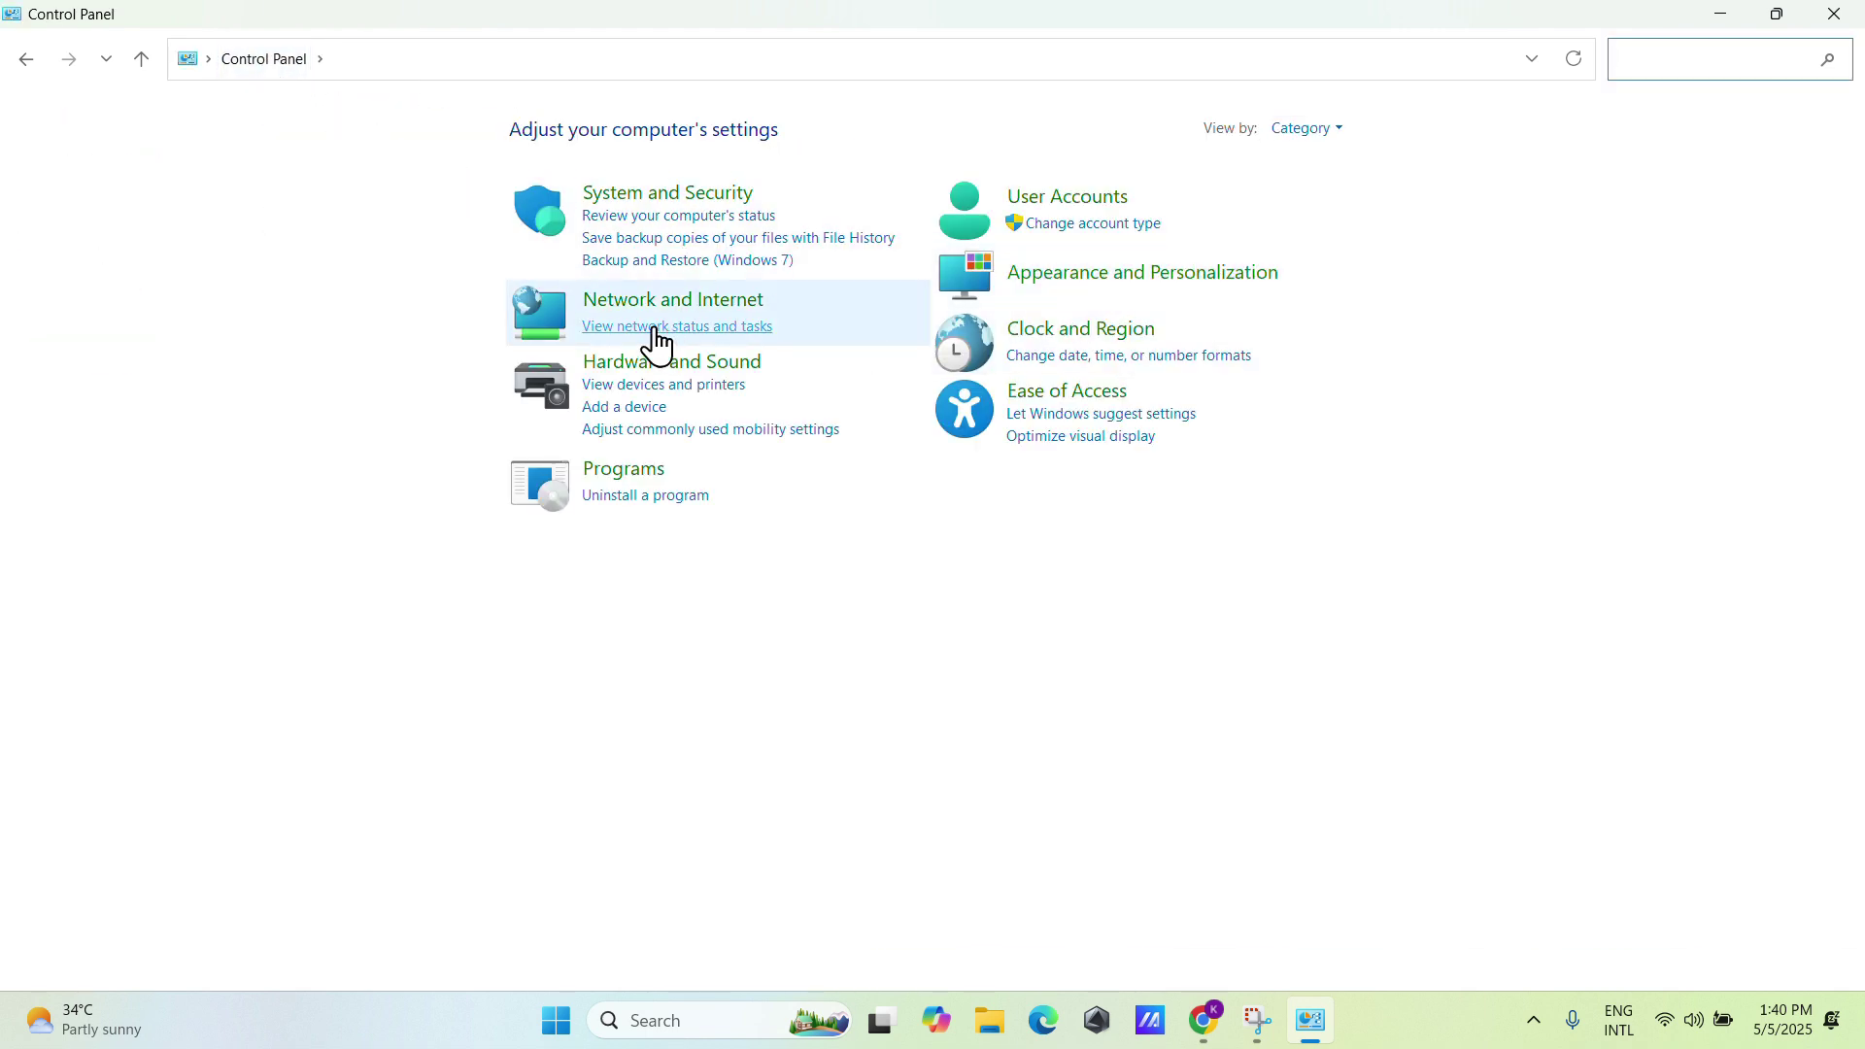
click(717, 303)
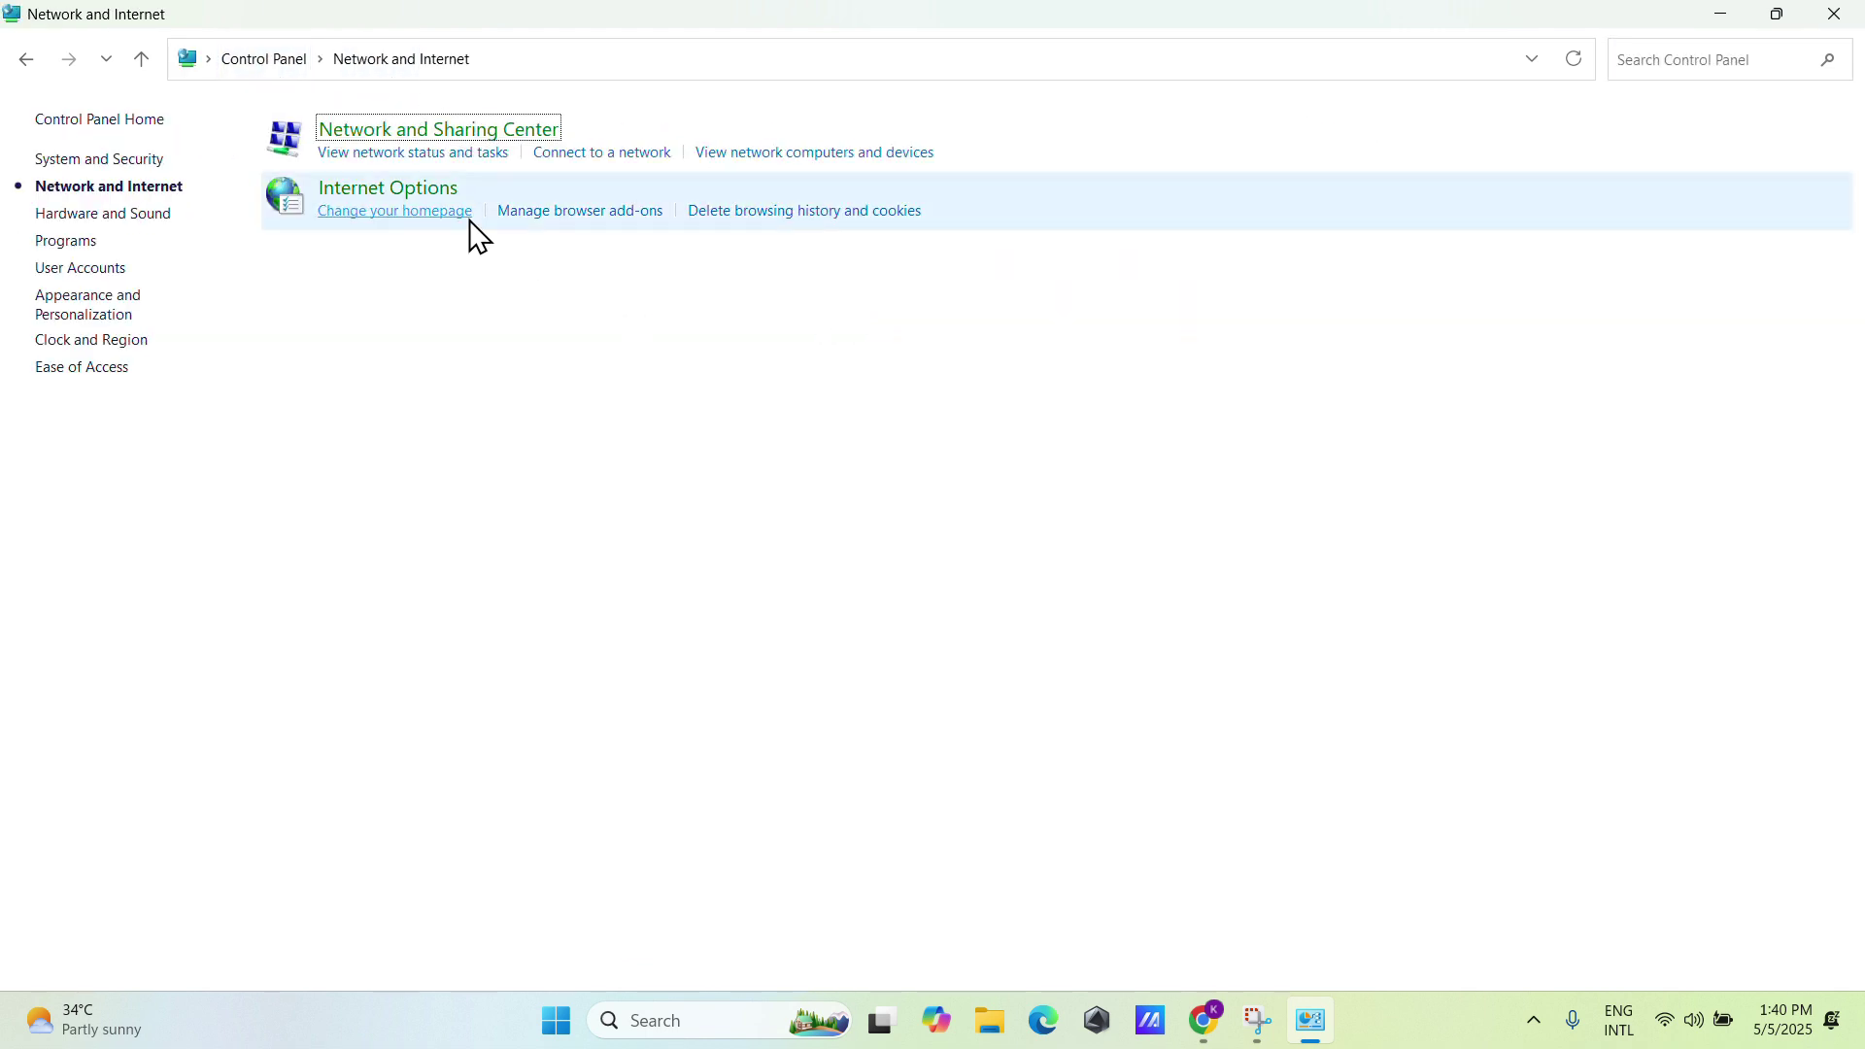
click(1839, 26)
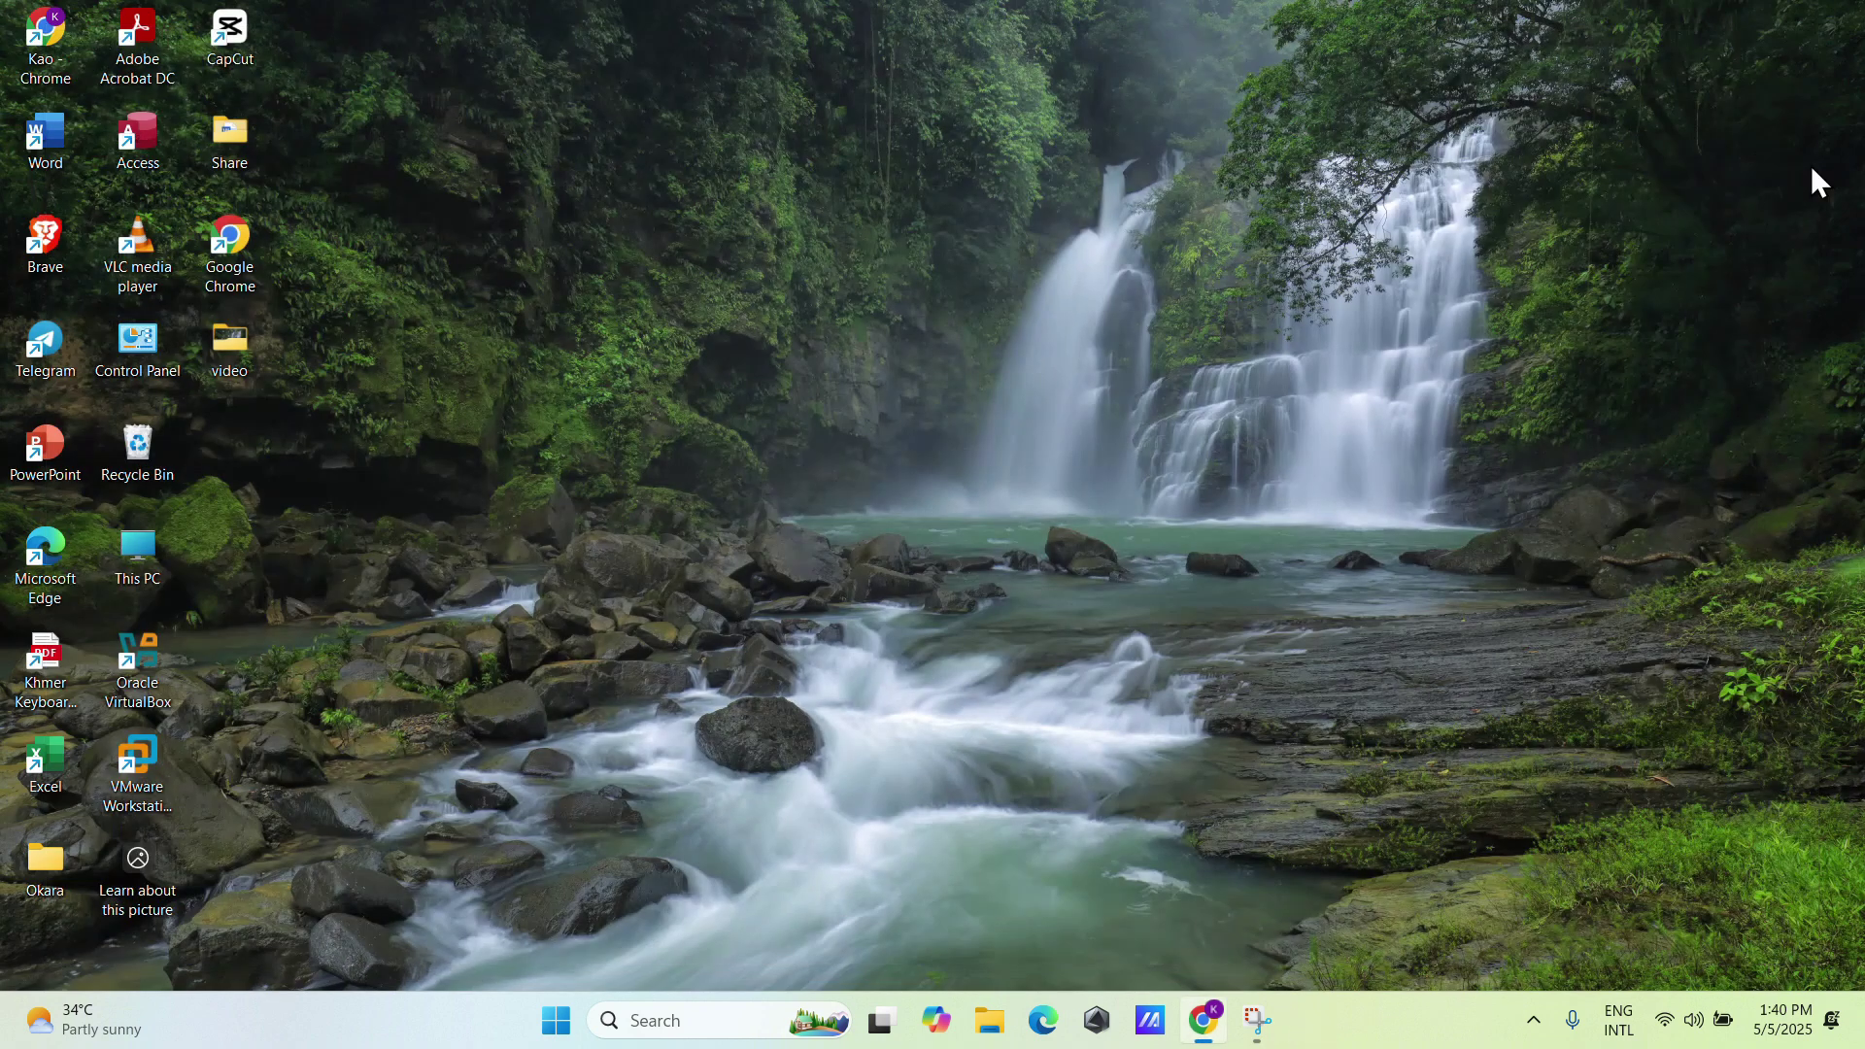